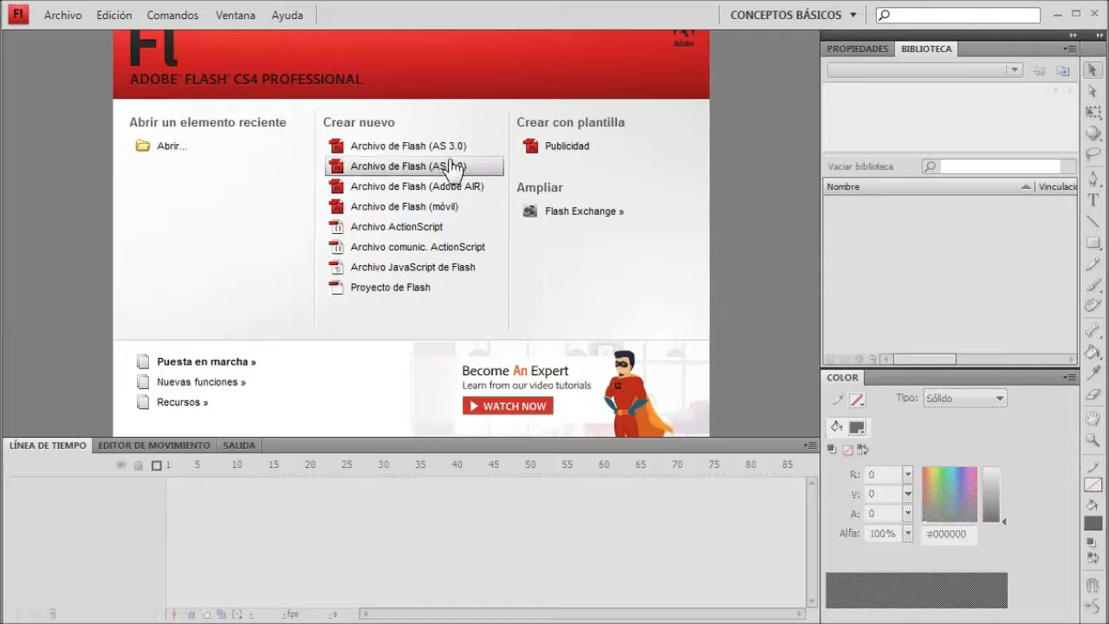
Step: Create two new Flash documents, the first as an AS 3.0 file, and return to the first one
{"action": "left_click", "coordinate": [424, 147]}
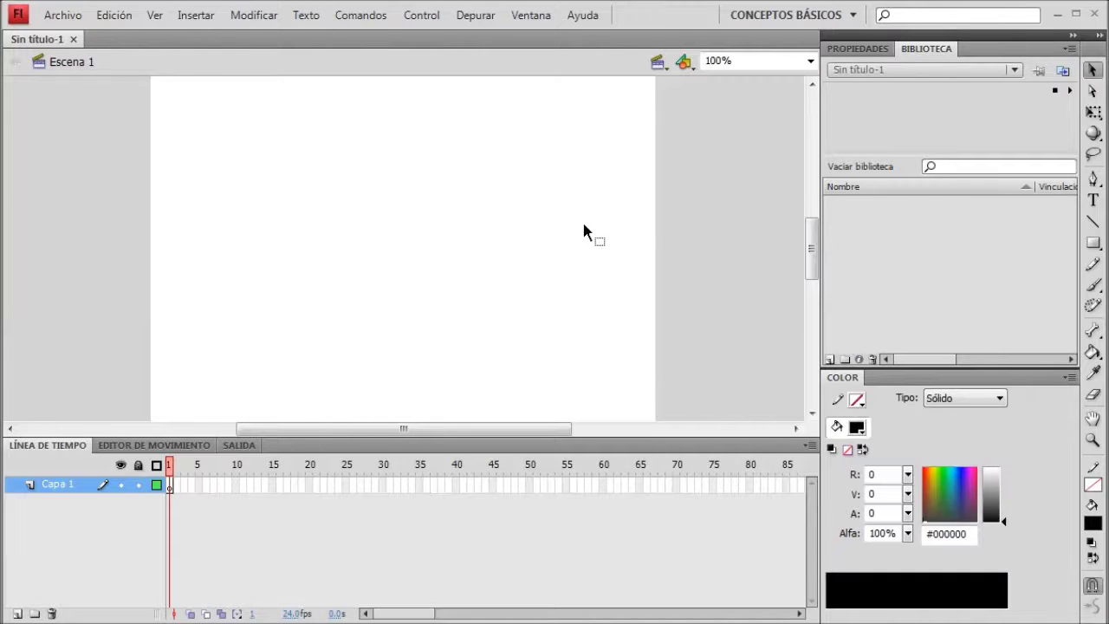
{"action": "left_click", "coordinate": [62, 15]}
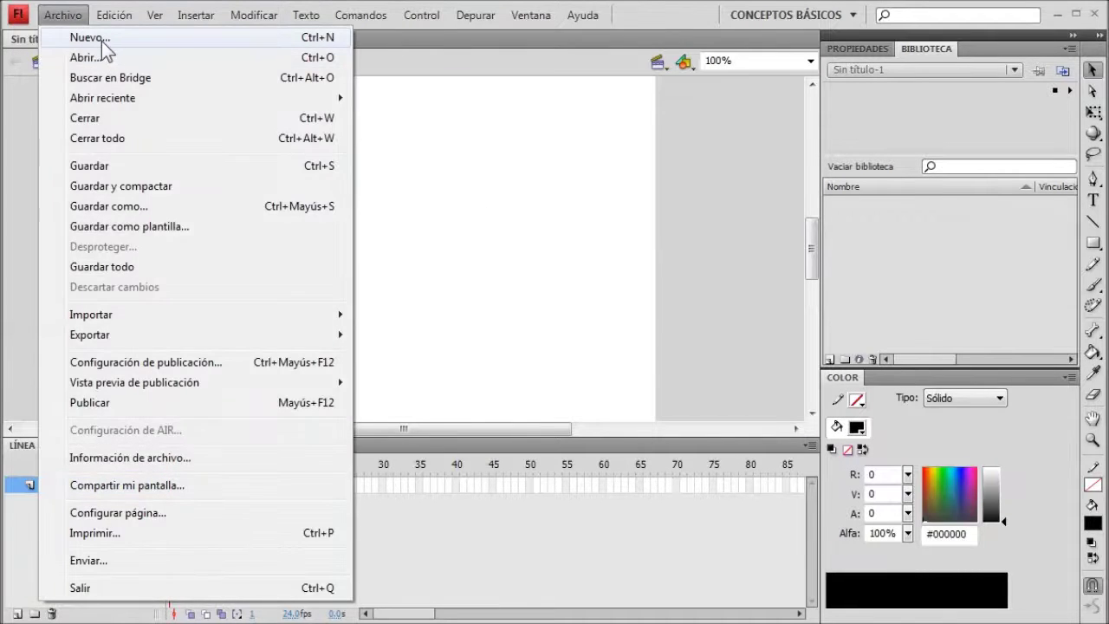
{"action": "left_click", "coordinate": [90, 37]}
{"action": "left_click", "coordinate": [733, 498]}
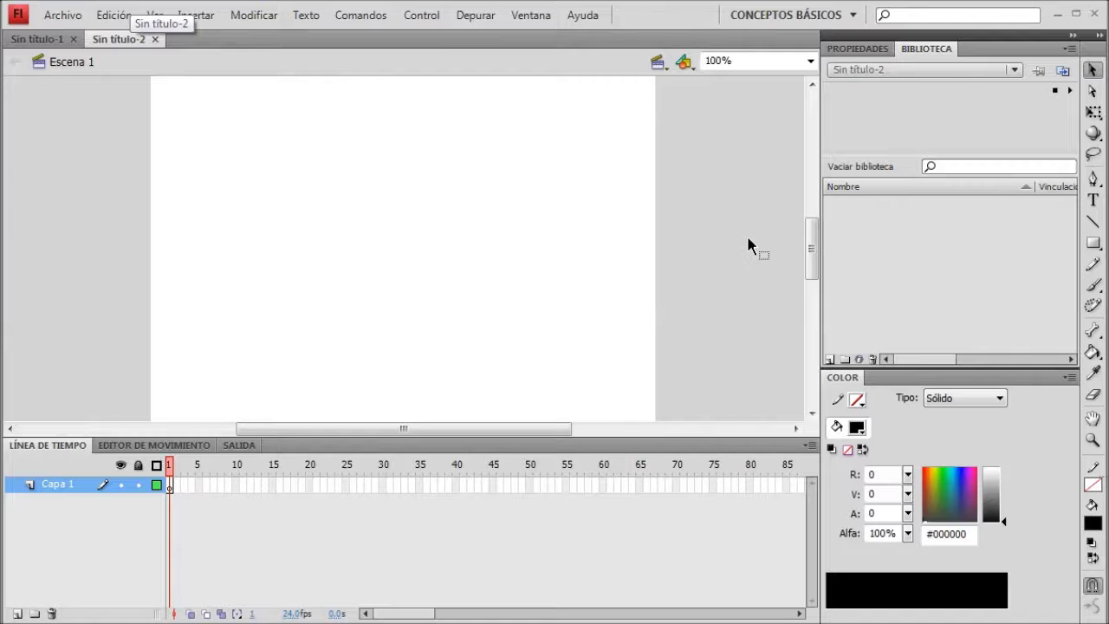
{"action": "left_click", "coordinate": [35, 39]}
Step: Add the text "ORIGIN" on the stage and move it to the middle
{"action": "left_click", "coordinate": [1093, 200]}
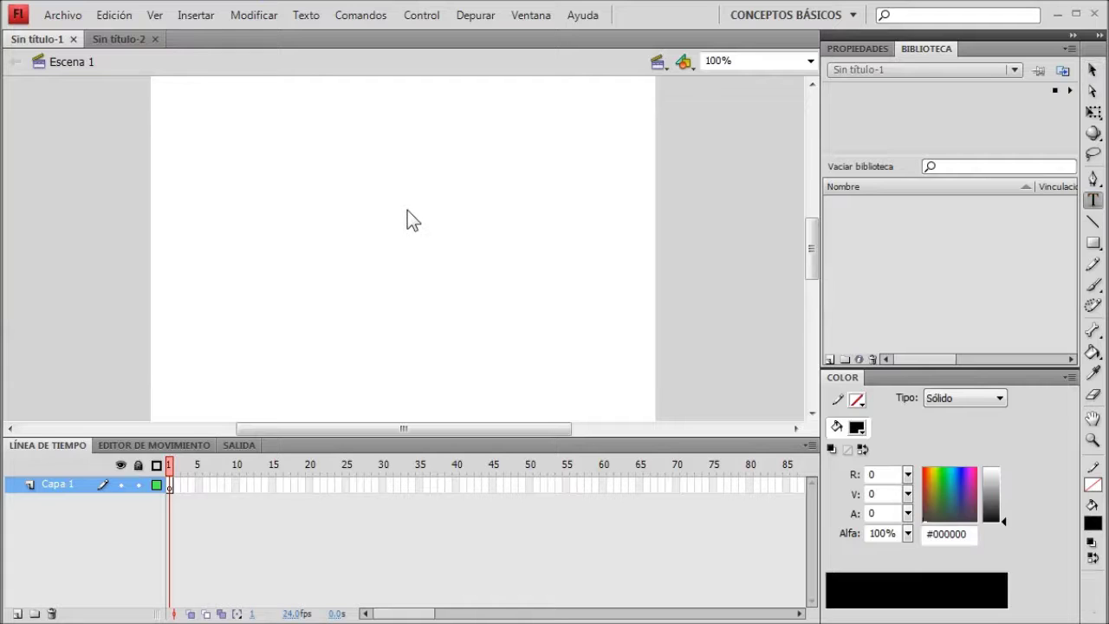
{"action": "left_click", "coordinate": [400, 168]}
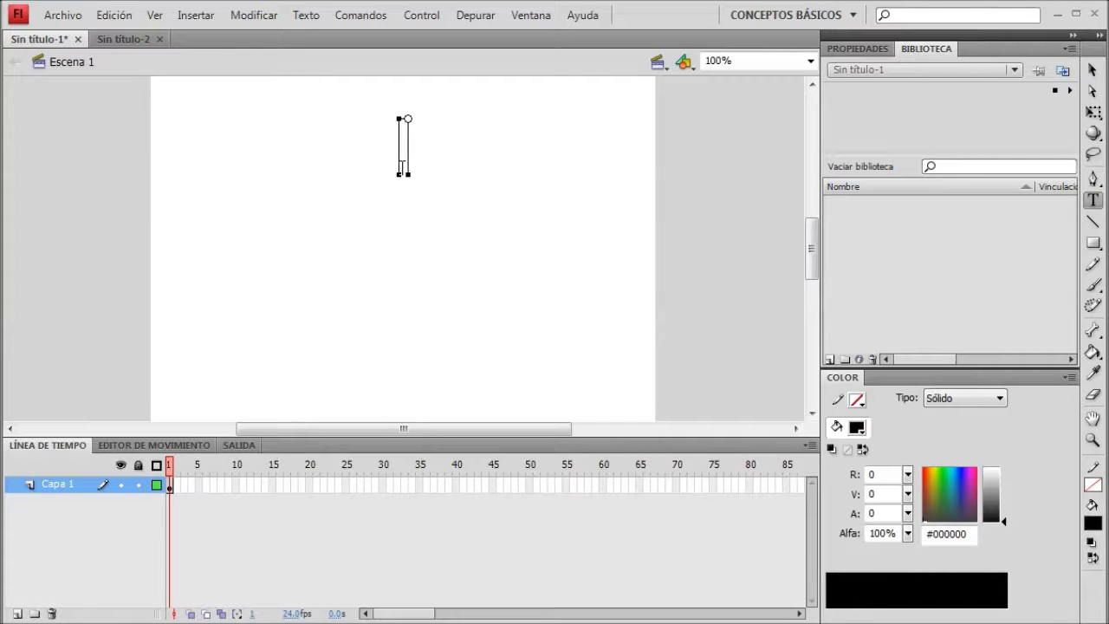
{"action": "type", "text": "ORIGIN"}
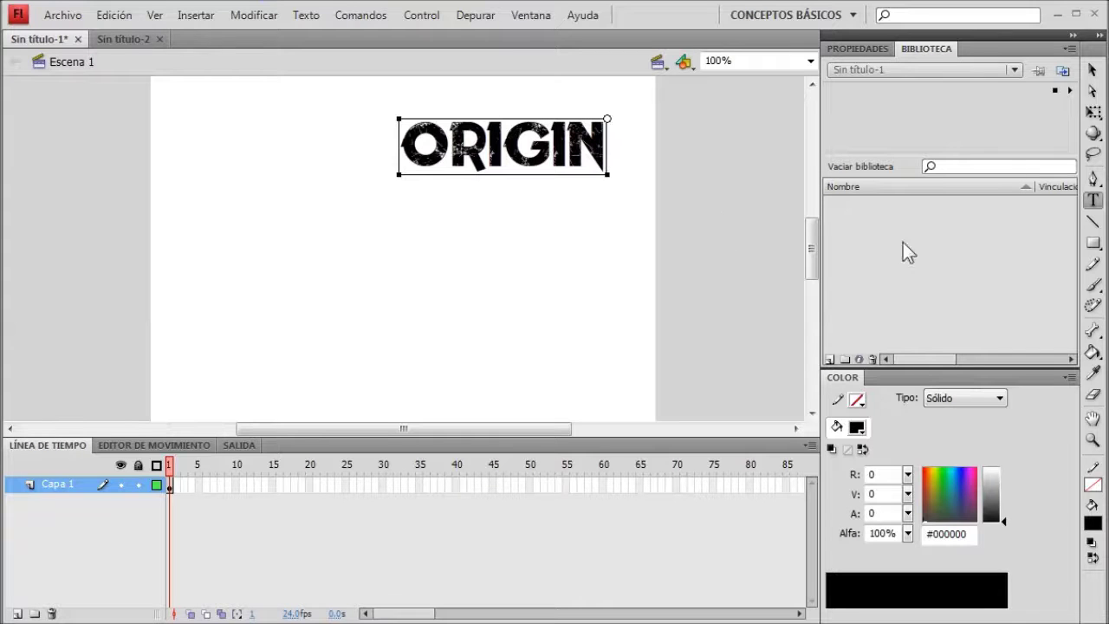
{"action": "left_click", "coordinate": [1093, 69]}
{"action": "left_click_drag", "start_coordinate": [586, 167], "coordinate": [471, 267]}
{"action": "left_click", "coordinate": [717, 318]}
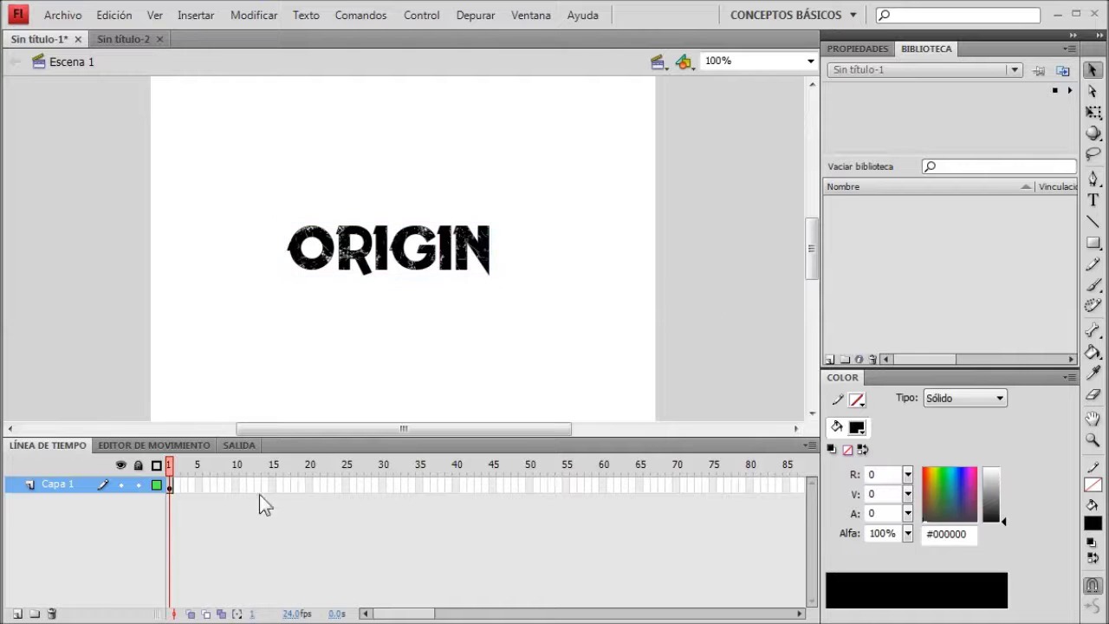
Step: Insert a keyframe at frame 60 and add the text "STUDIOS" below "ORIGIN" in it
{"action": "right_click", "coordinate": [601, 492]}
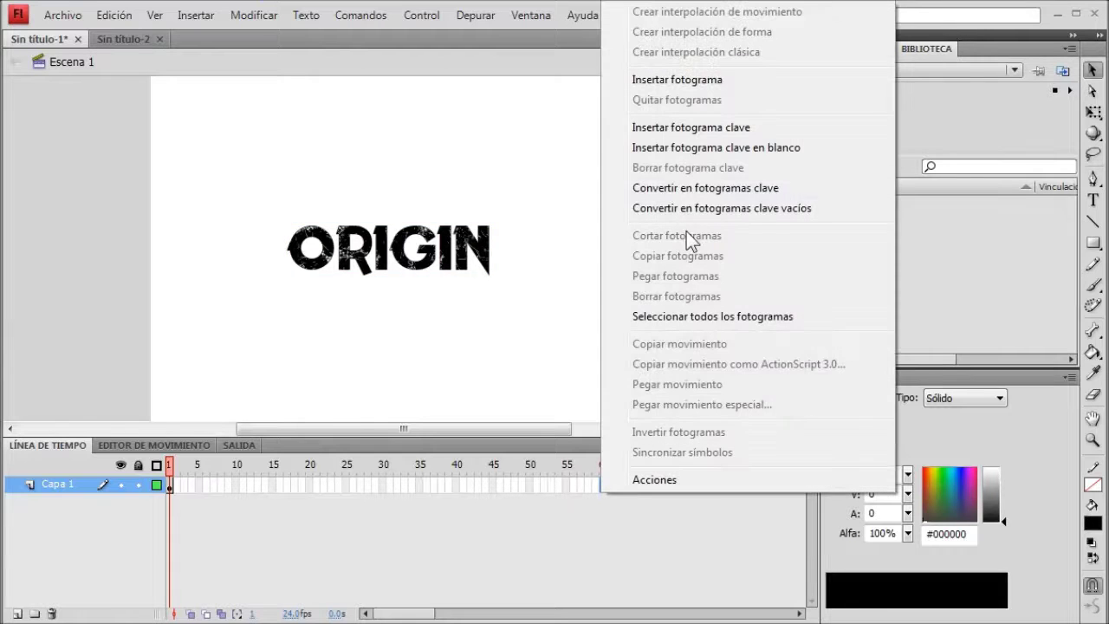
{"action": "left_click", "coordinate": [697, 129]}
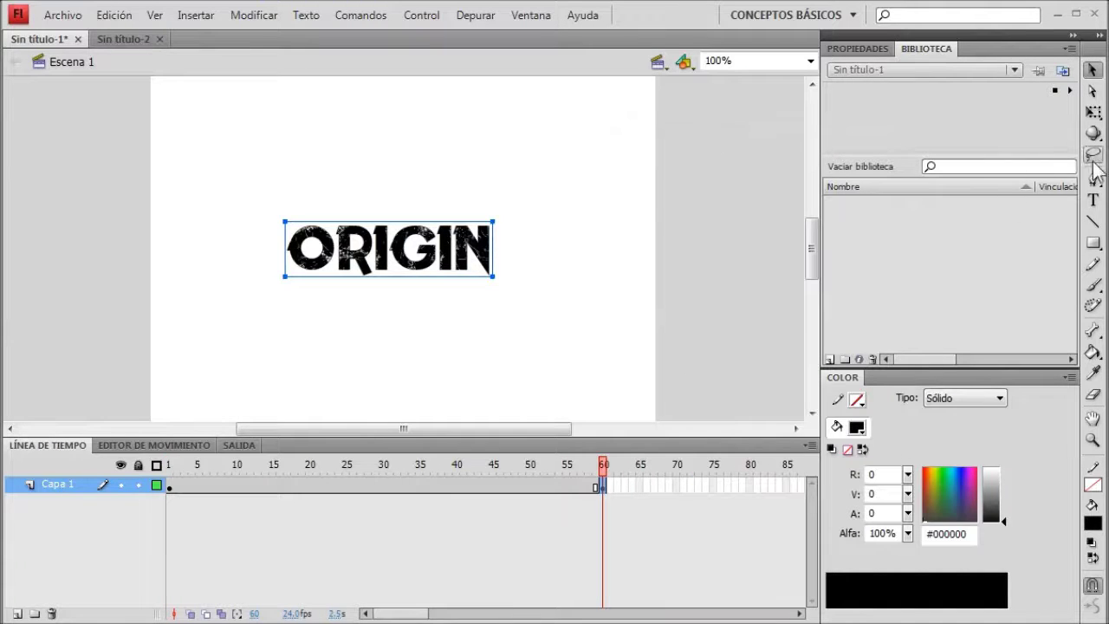
{"action": "left_click", "coordinate": [1093, 199]}
{"action": "left_click", "coordinate": [439, 356]}
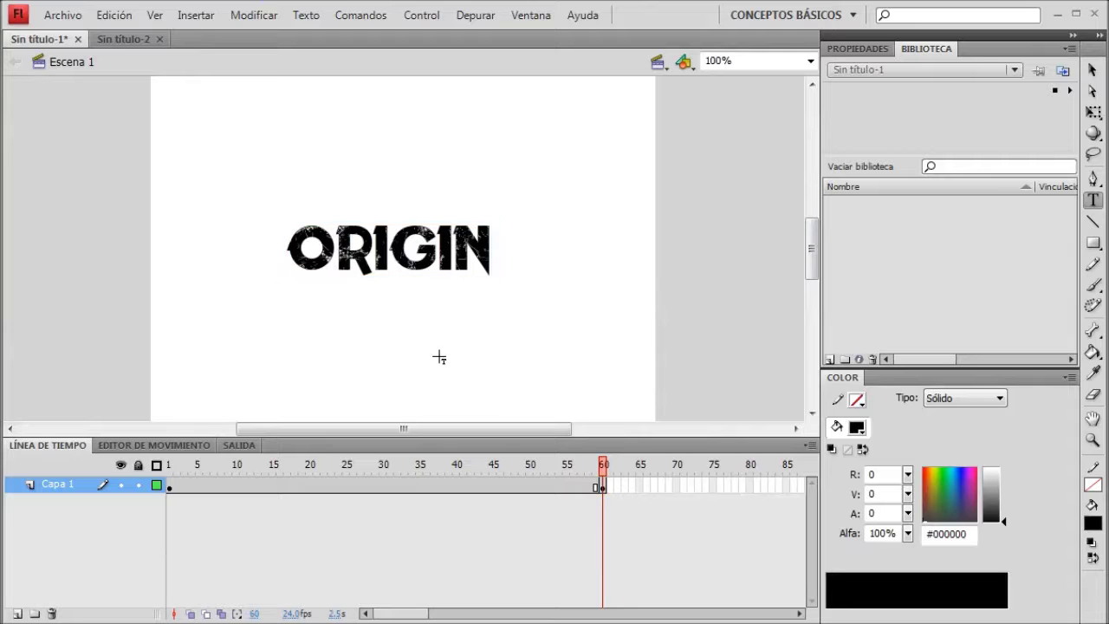
{"action": "type", "text": "STUDIOS"}
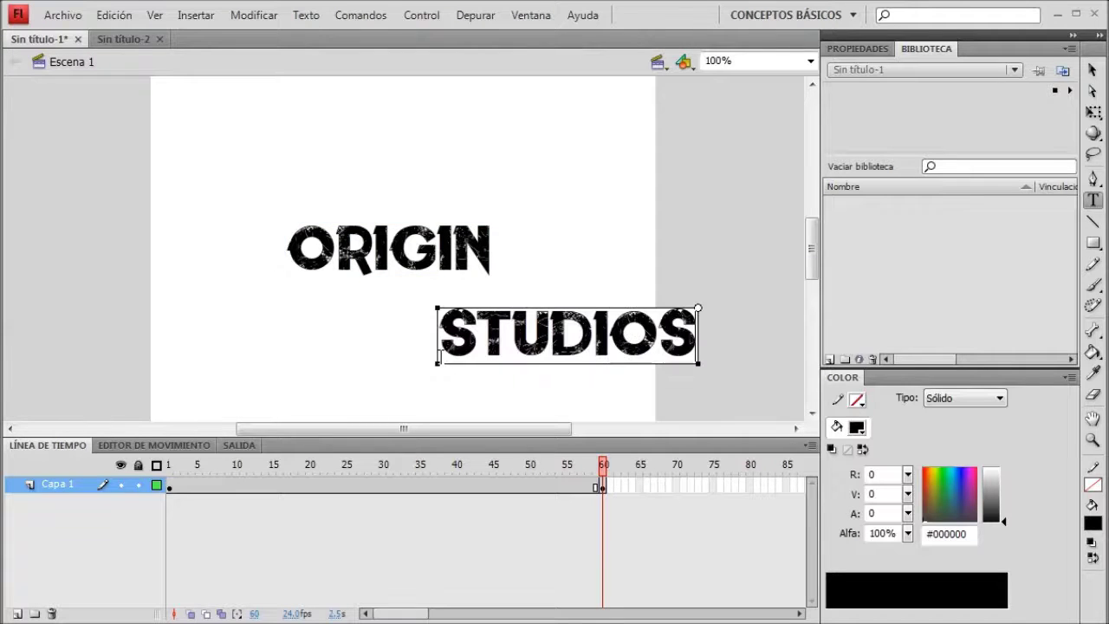
Step: Move the "STUDIOS" text over "ORIGIN" and nudge it up and left until both words line up
{"action": "left_click", "coordinate": [1093, 71]}
{"action": "left_click_drag", "start_coordinate": [629, 354], "coordinate": [462, 279]}
{"action": "key", "text": "Up"}
{"action": "key", "text": "Up"}
{"action": "key", "text": "Up"}
{"action": "key", "text": "Up"}
{"action": "key", "text": "Up"}
{"action": "key", "text": "Up"}
{"action": "key", "text": "Up"}
{"action": "key", "text": "Up"}
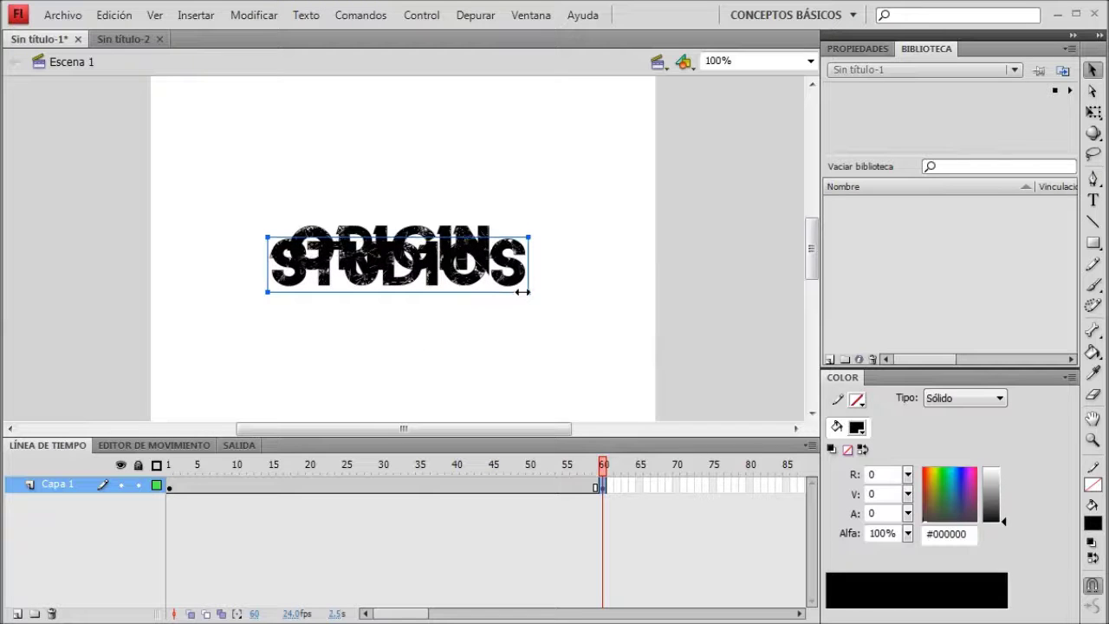
{"action": "key", "text": "Up"}
{"action": "key", "text": "Up"}
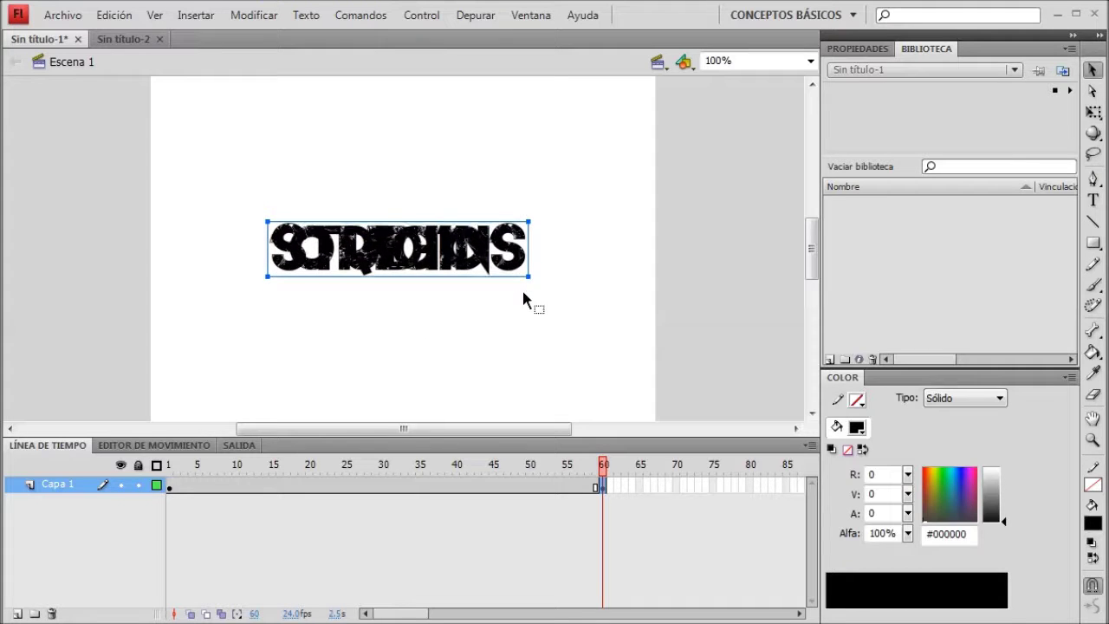
{"action": "key", "text": "Left"}
{"action": "key", "text": "Left"}
{"action": "key", "text": "Left"}
{"action": "key", "text": "Left"}
{"action": "key", "text": "Left"}
{"action": "key", "text": "Left"}
{"action": "key", "text": "Left"}
{"action": "key", "text": "Left"}
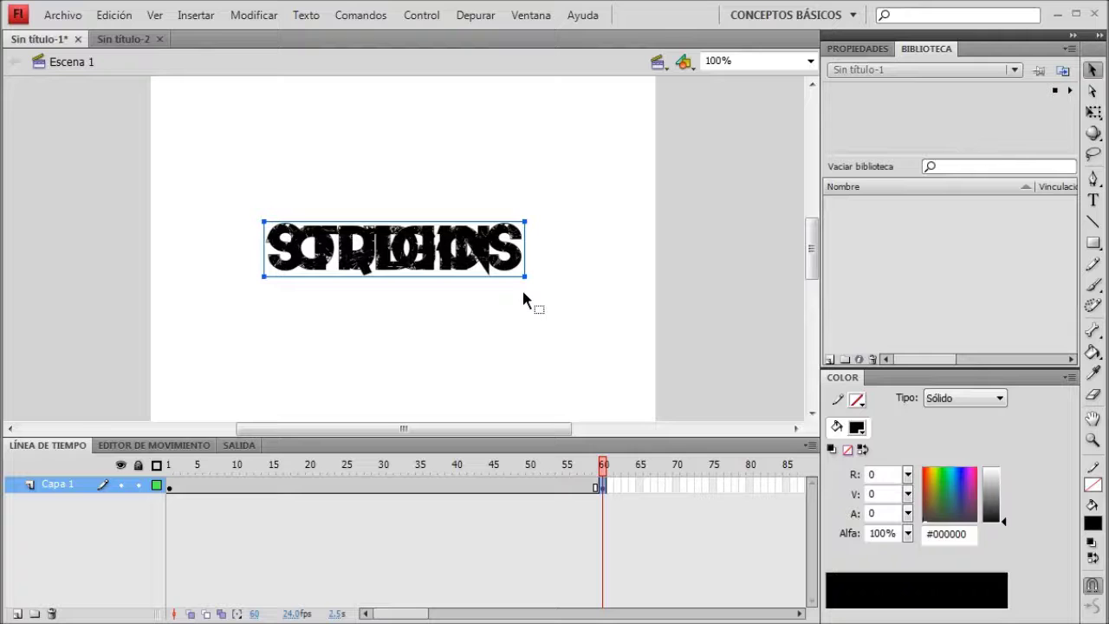
{"action": "key", "text": "Left"}
{"action": "key", "text": "Left"}
{"action": "key", "text": "Left"}
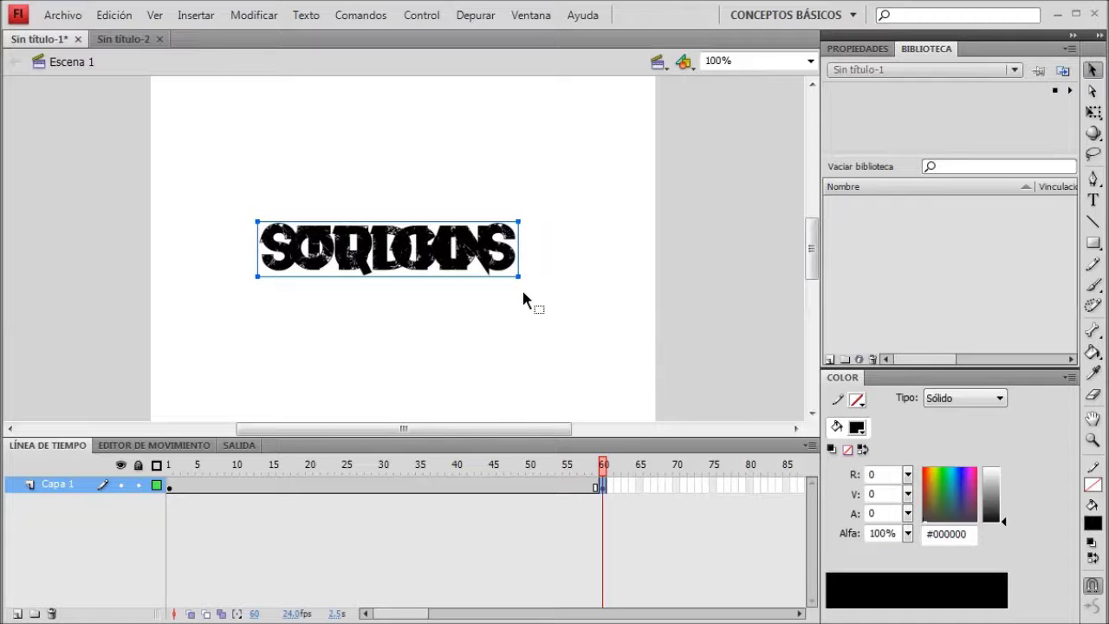
{"action": "key", "text": "Left"}
{"action": "key", "text": "Left"}
{"action": "left_click", "coordinate": [632, 320]}
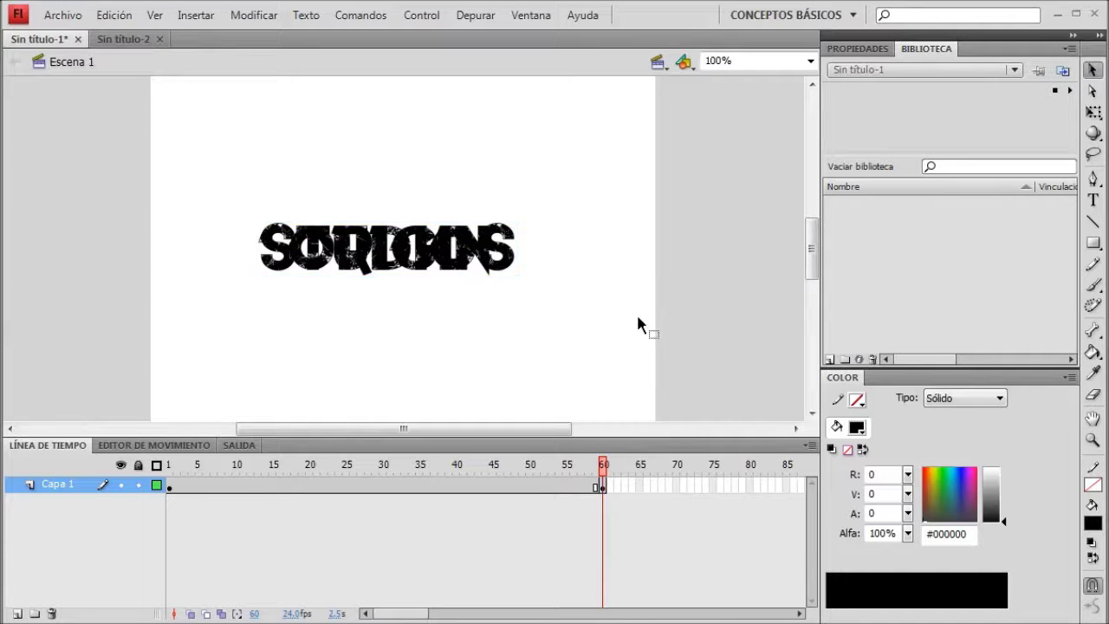
Step: Delete the "ORIGIN" text from frame 60 and play the timeline from frame 1
{"action": "left_click", "coordinate": [488, 276]}
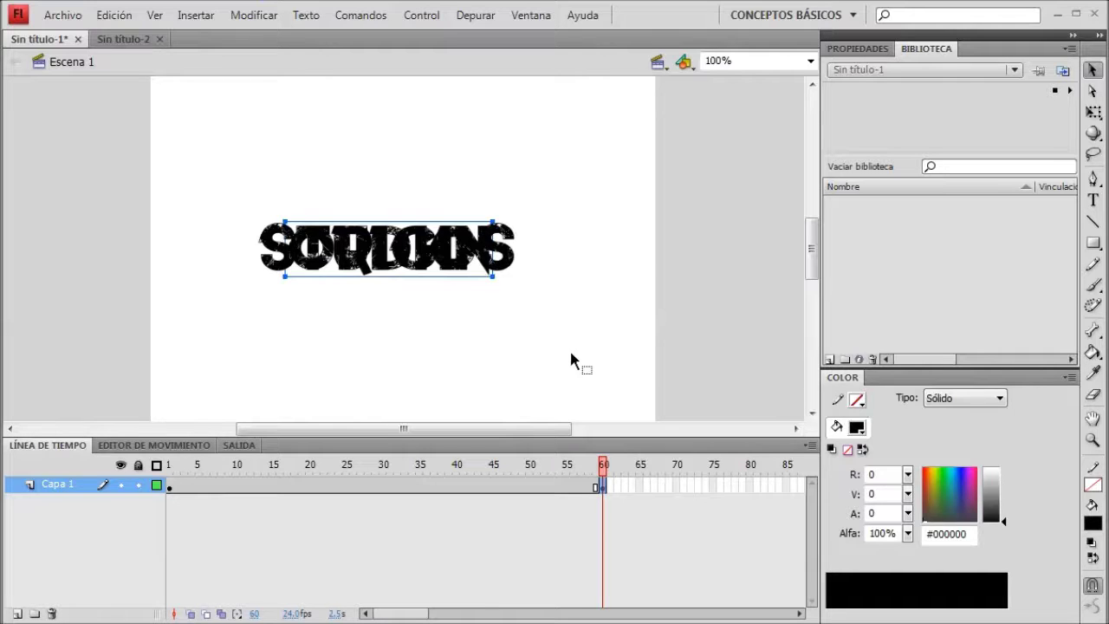
{"action": "key", "text": "Delete"}
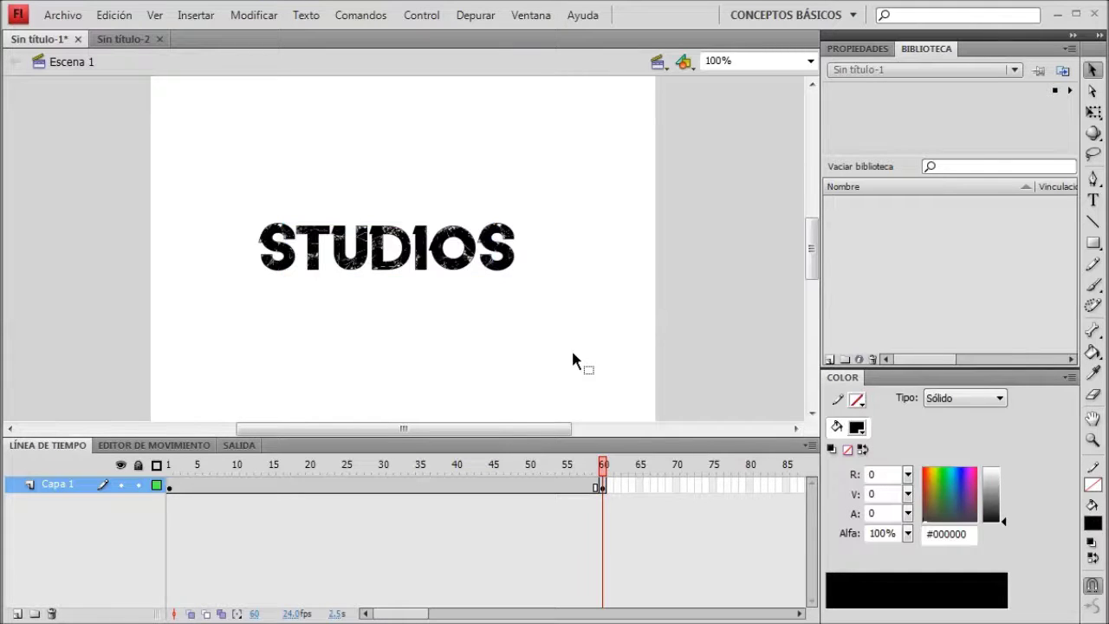
{"action": "left_click", "coordinate": [175, 490]}
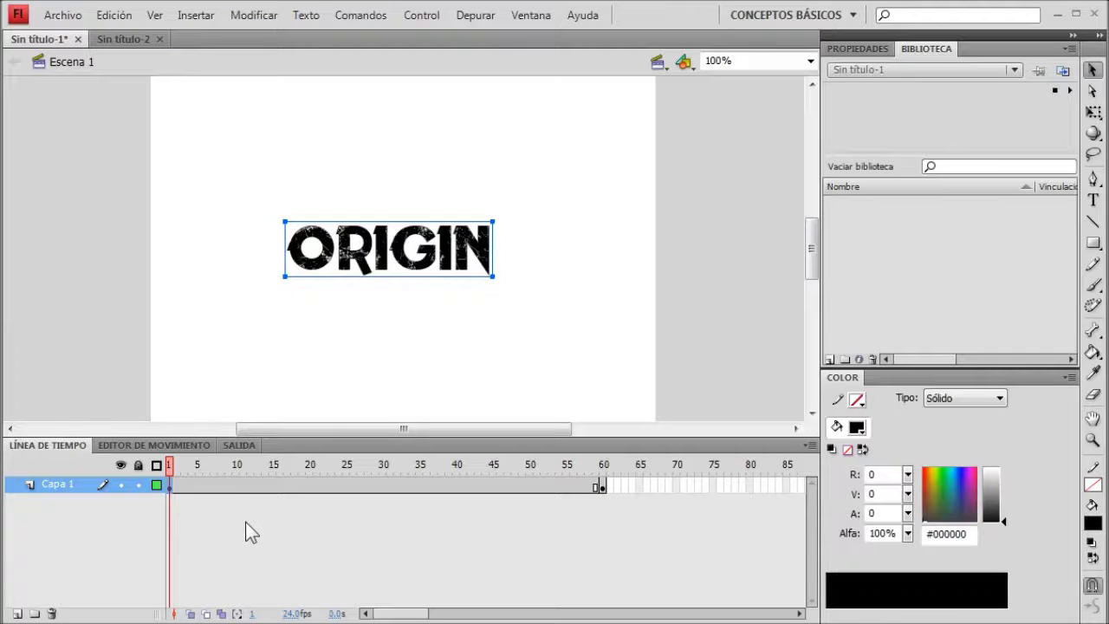
{"action": "key", "text": "Return"}
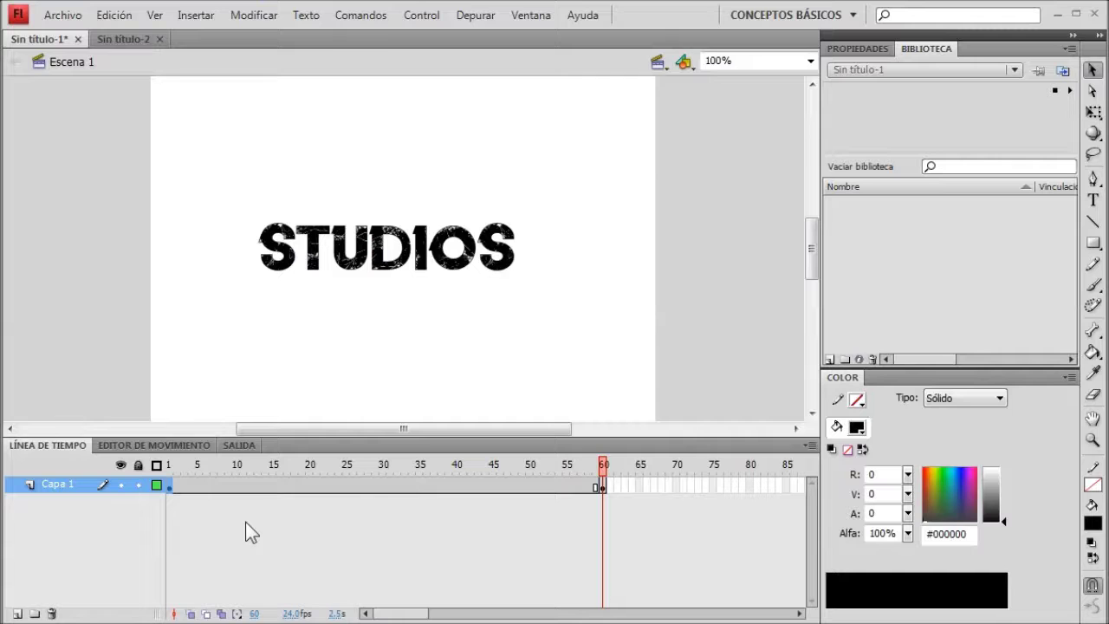
Step: Break apart the "ORIGIN" text in frame 1 and the "STUDIOS" text in frame 60 into shapes
{"action": "left_click", "coordinate": [175, 486]}
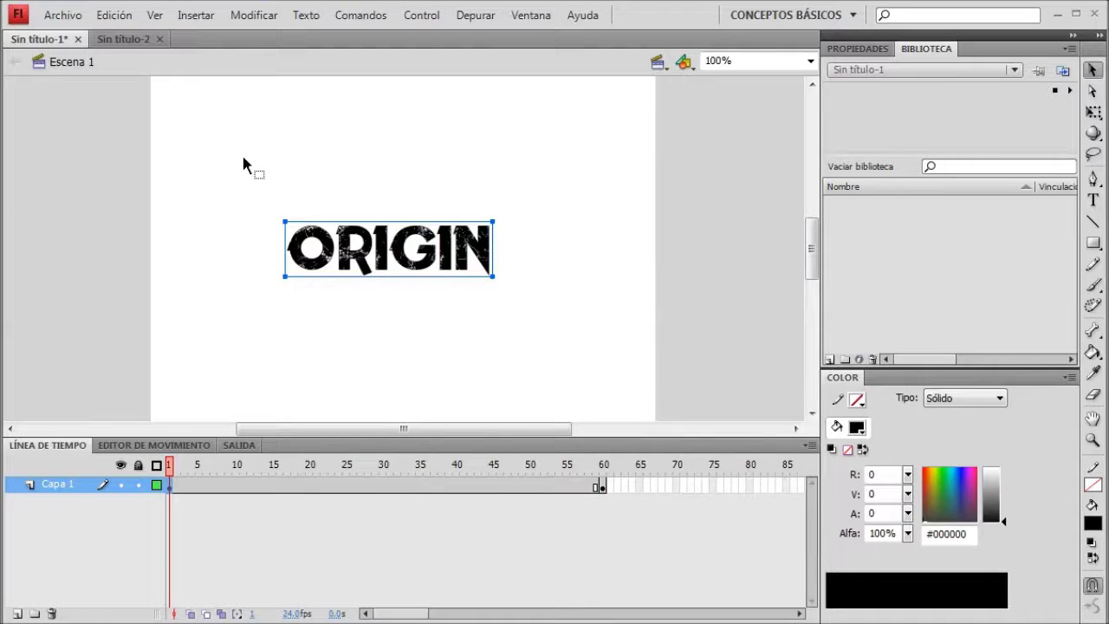
{"action": "key", "text": "ctrl+b"}
{"action": "key", "text": "ctrl+b"}
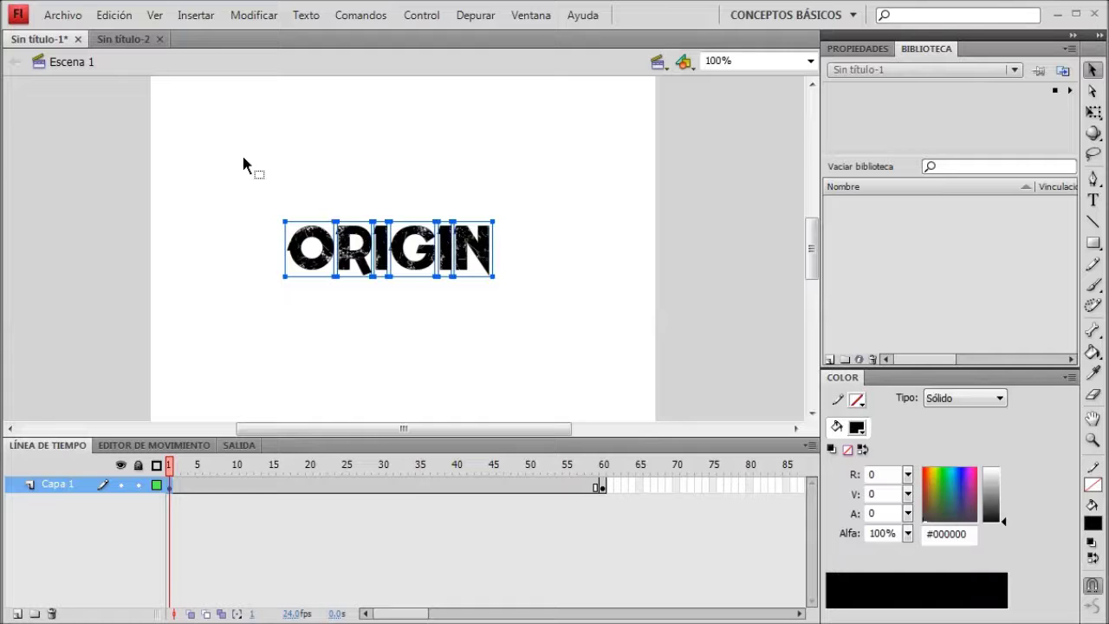
{"action": "left_click", "coordinate": [603, 486]}
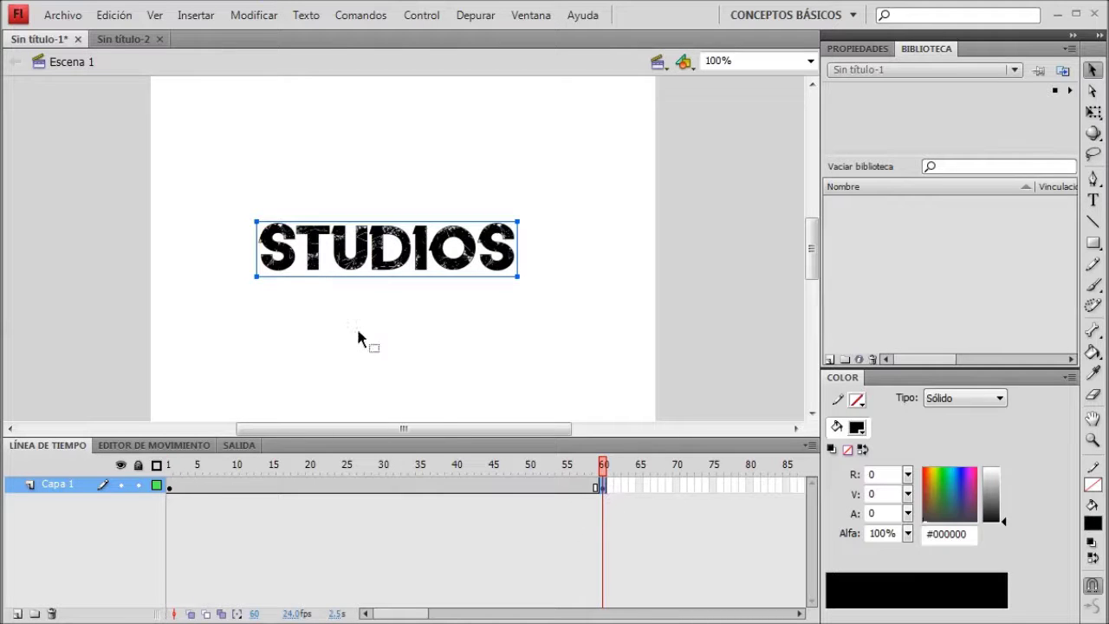
{"action": "key", "text": "ctrl+b"}
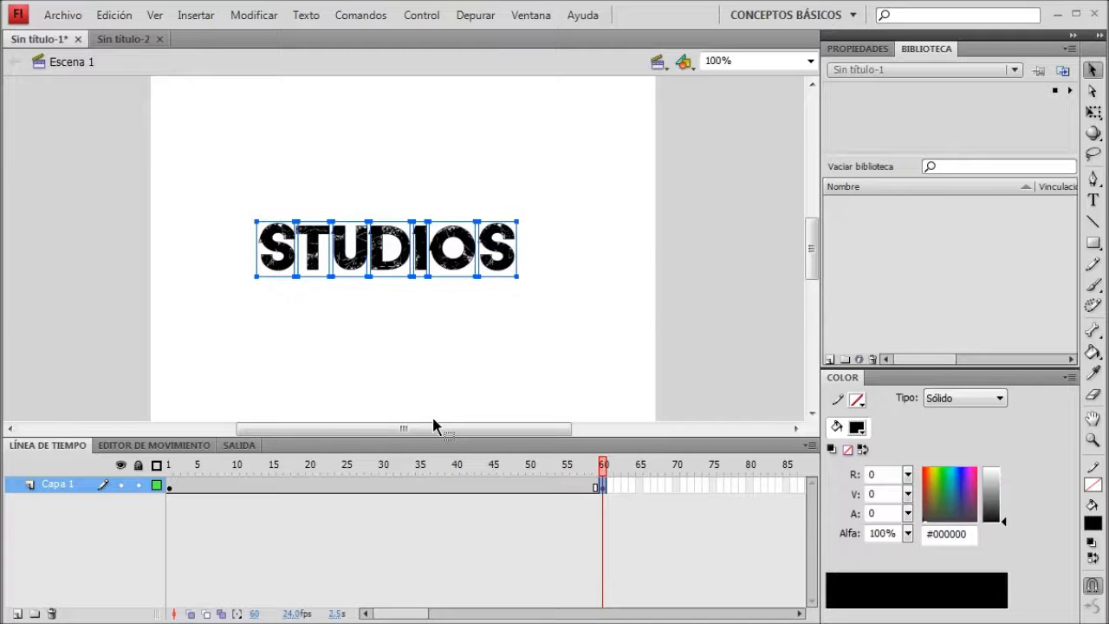
{"action": "key", "text": "ctrl+b"}
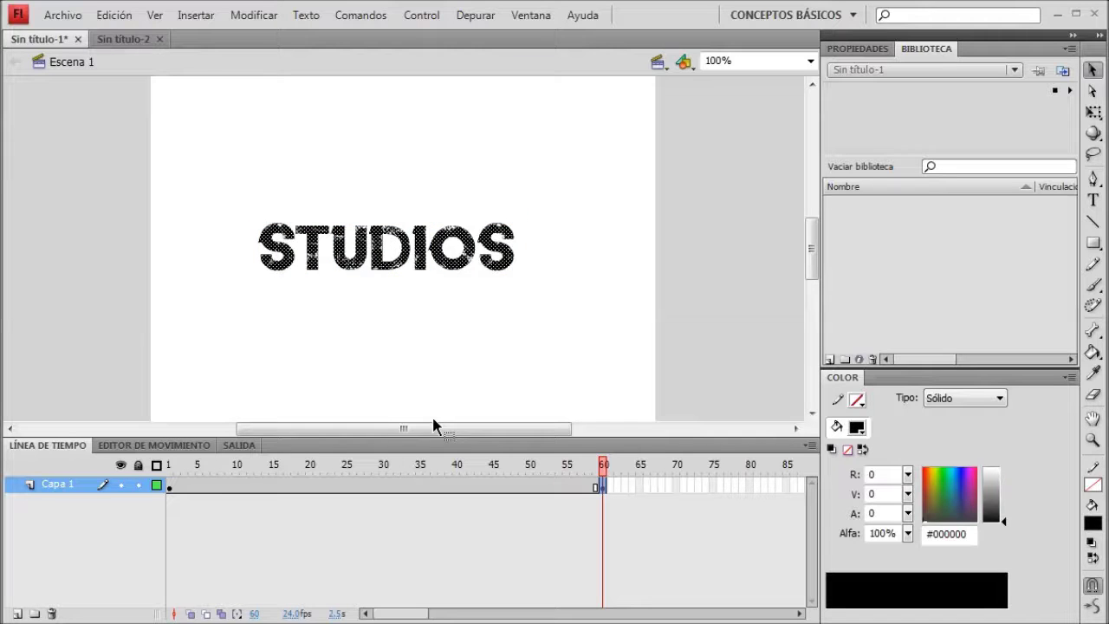
Step: Create a shape tween between frames 1 and 60, and preview it on the timeline and as a test movie
{"action": "right_click", "coordinate": [365, 486]}
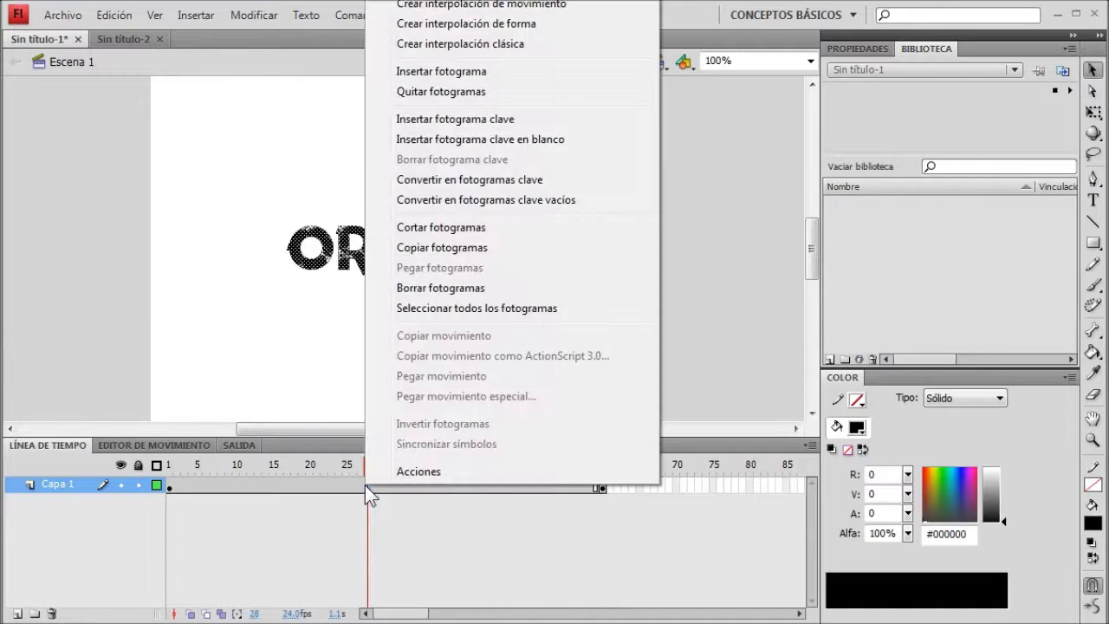
{"action": "left_click", "coordinate": [475, 24]}
{"action": "left_click", "coordinate": [170, 483]}
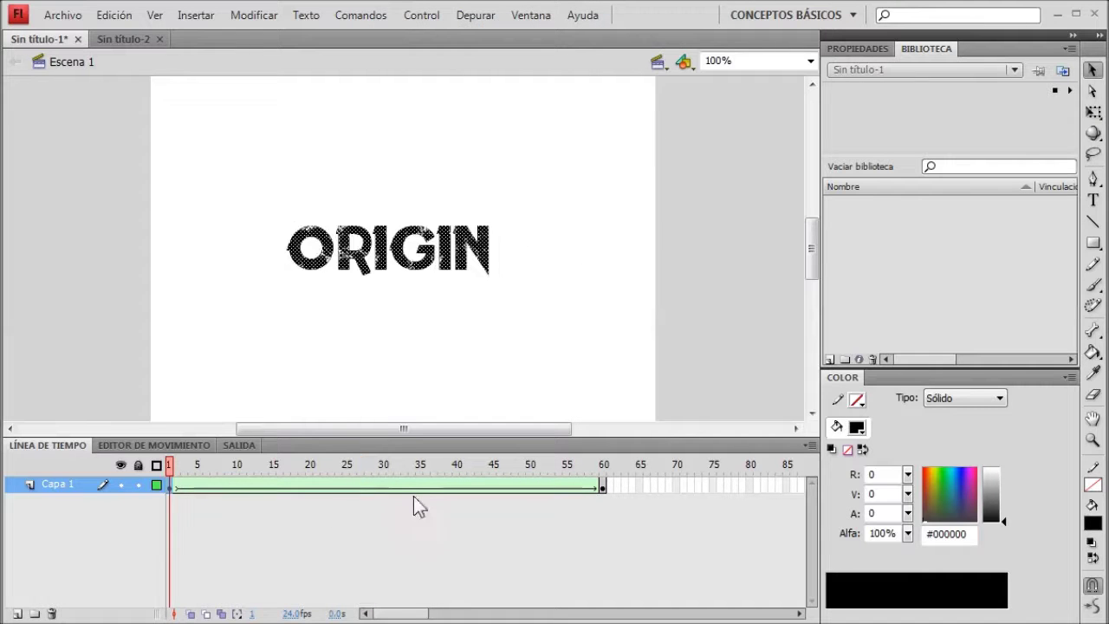
{"action": "key", "text": "Return"}
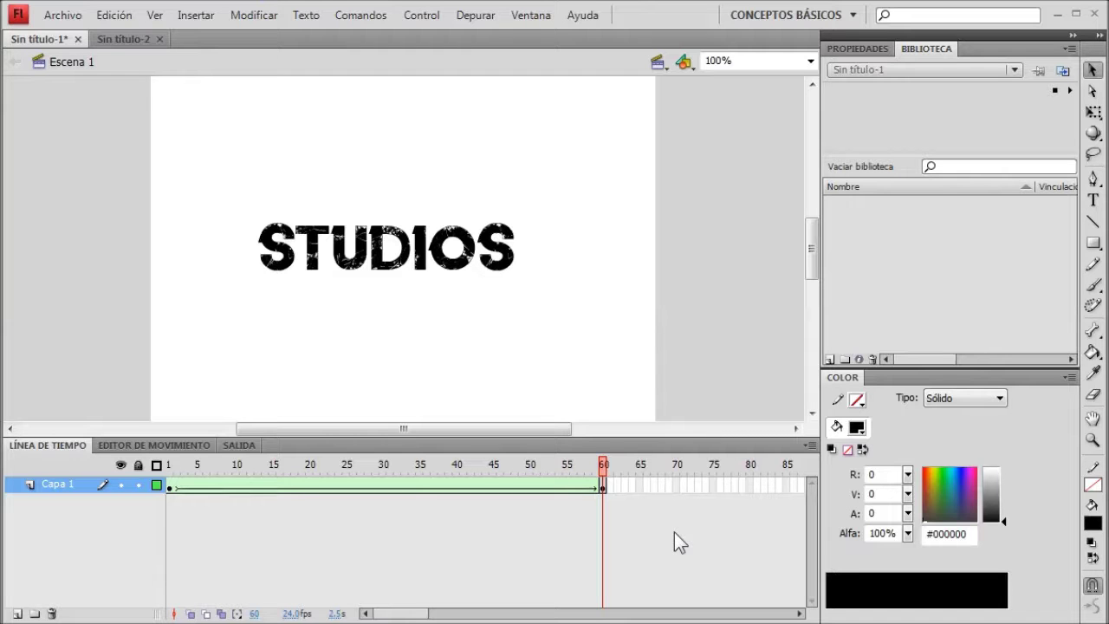
{"action": "key", "text": "ctrl+Return"}
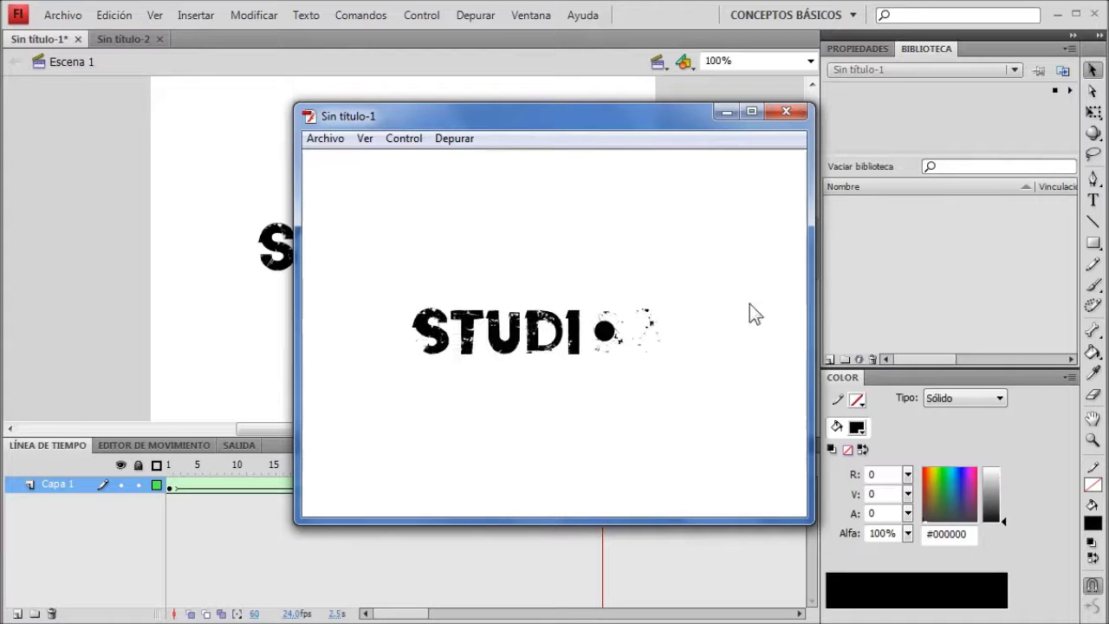
{"action": "left_click", "coordinate": [775, 119]}
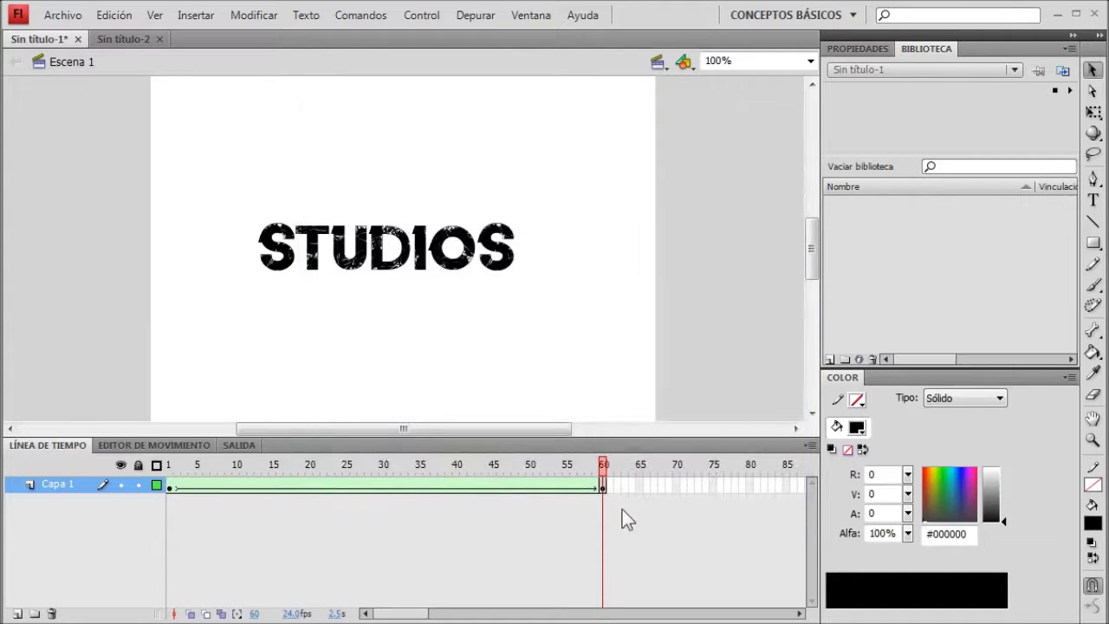
{"action": "left_click", "coordinate": [603, 488]}
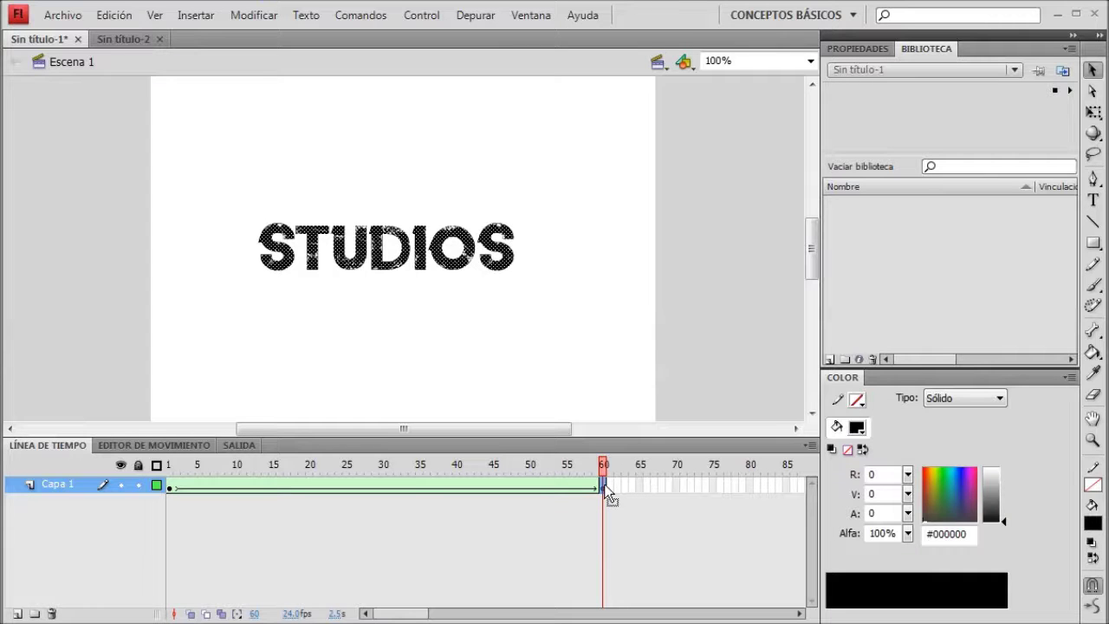
{"action": "left_click", "coordinate": [703, 335]}
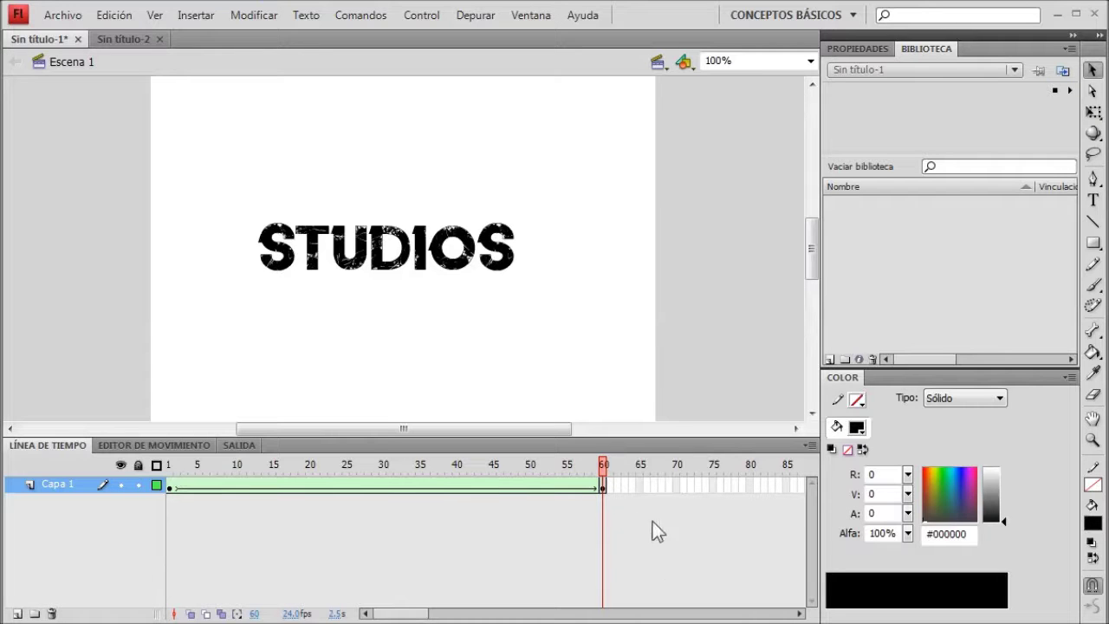
{"action": "left_click", "coordinate": [604, 486]}
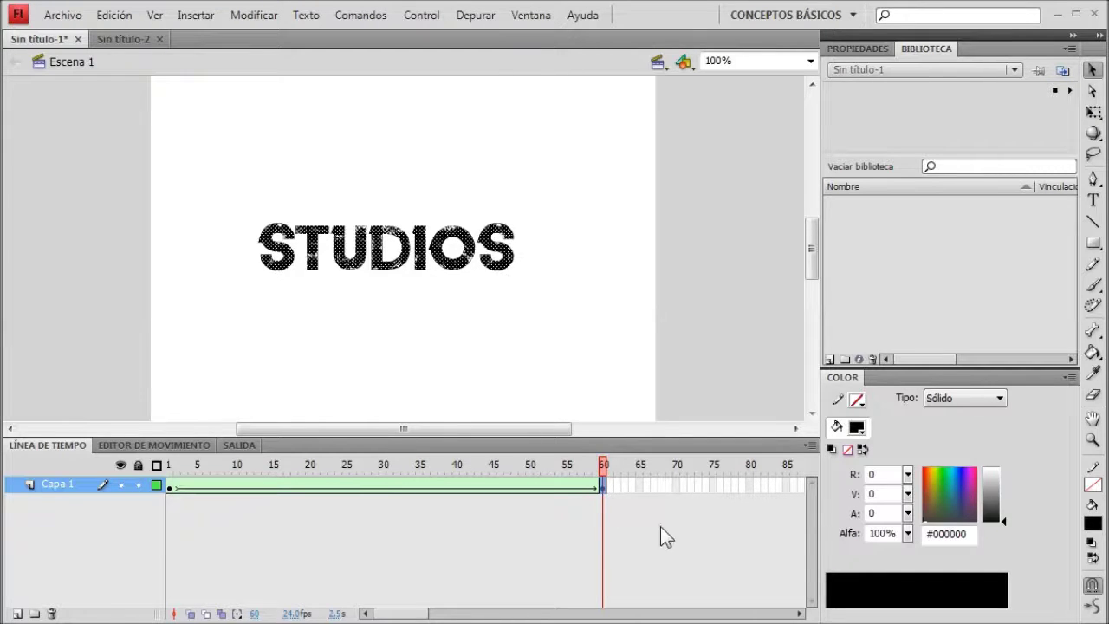
{"action": "left_click", "coordinate": [253, 15]}
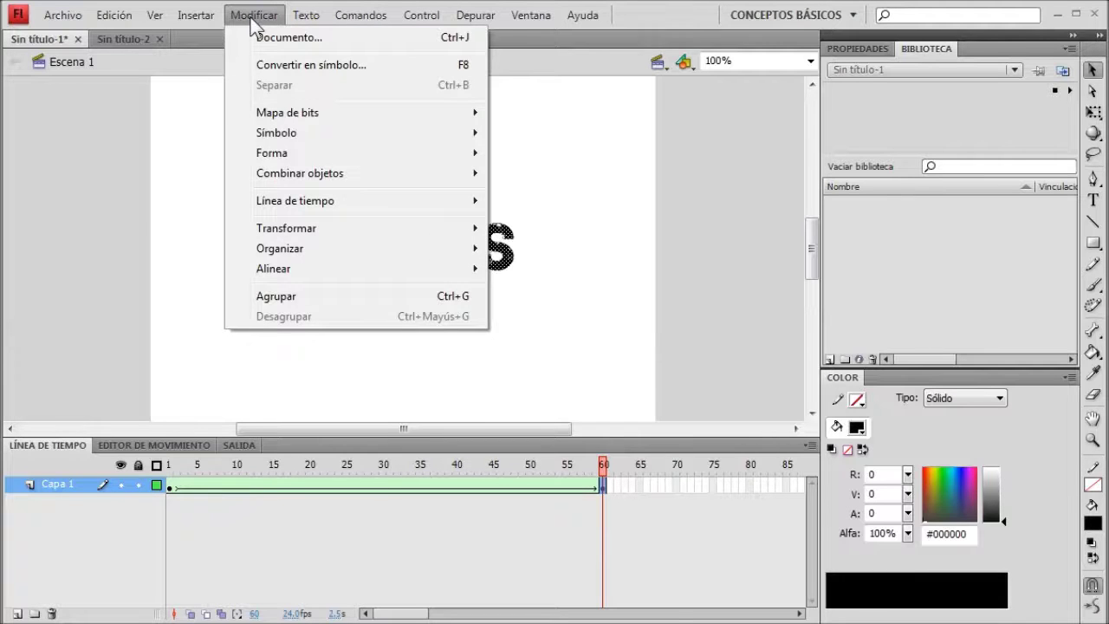
{"action": "left_click", "coordinate": [253, 22]}
{"action": "left_click", "coordinate": [317, 16]}
{"action": "left_click", "coordinate": [685, 199]}
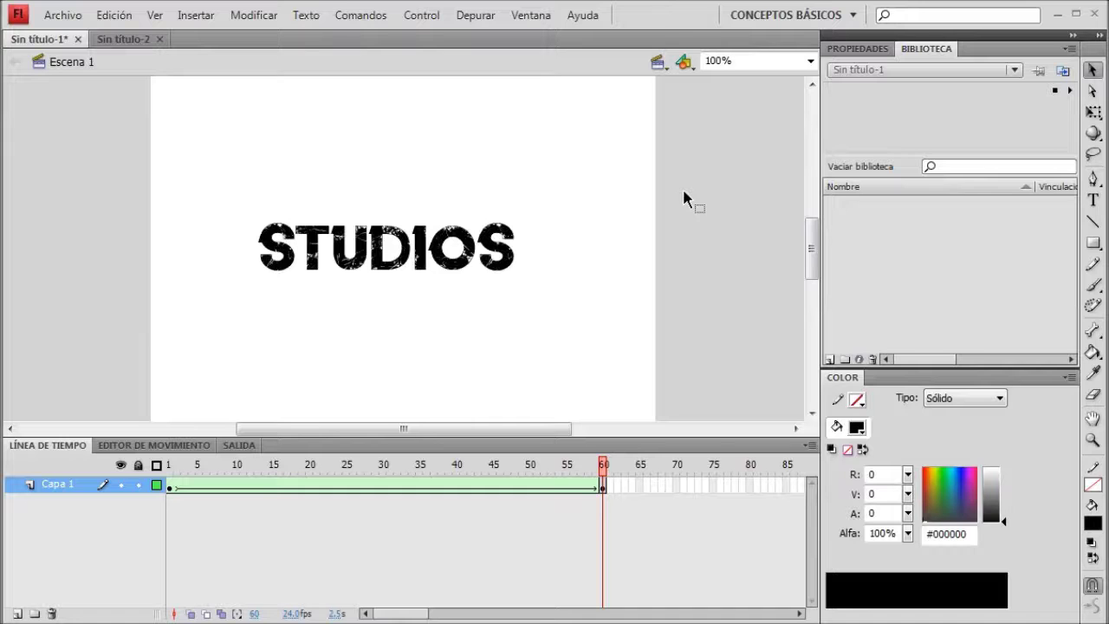
Step: Add a stop(); action to the keyframe at frame 60 and close the script editor
{"action": "left_click", "coordinate": [604, 489]}
{"action": "right_click", "coordinate": [604, 489]}
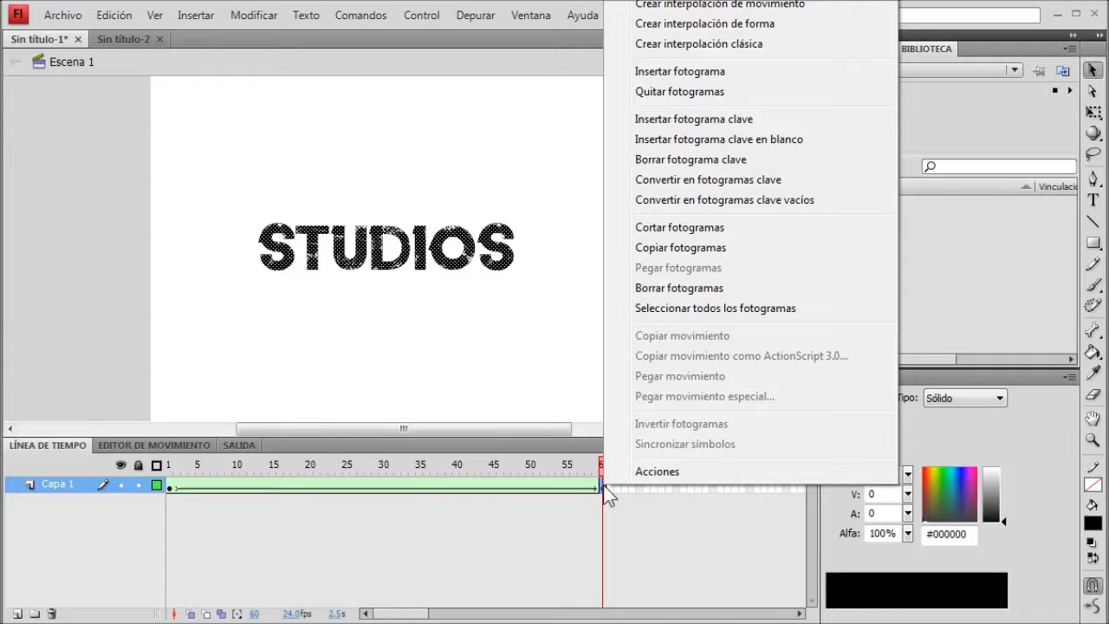
{"action": "left_click", "coordinate": [684, 475]}
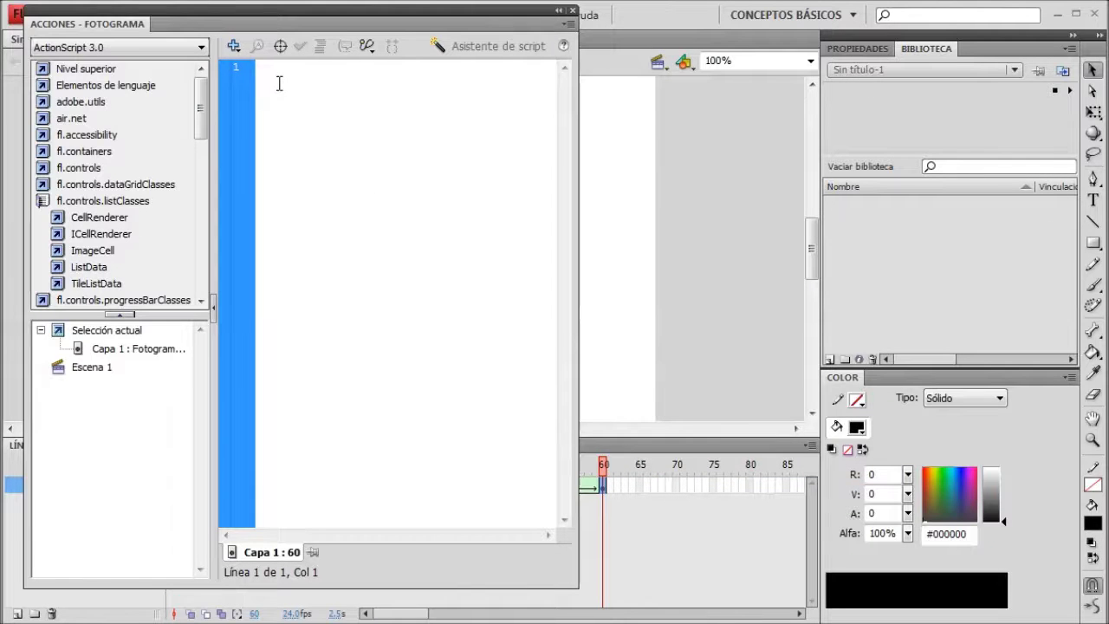
{"action": "left_click_drag", "start_coordinate": [349, 12], "coordinate": [587, 24]}
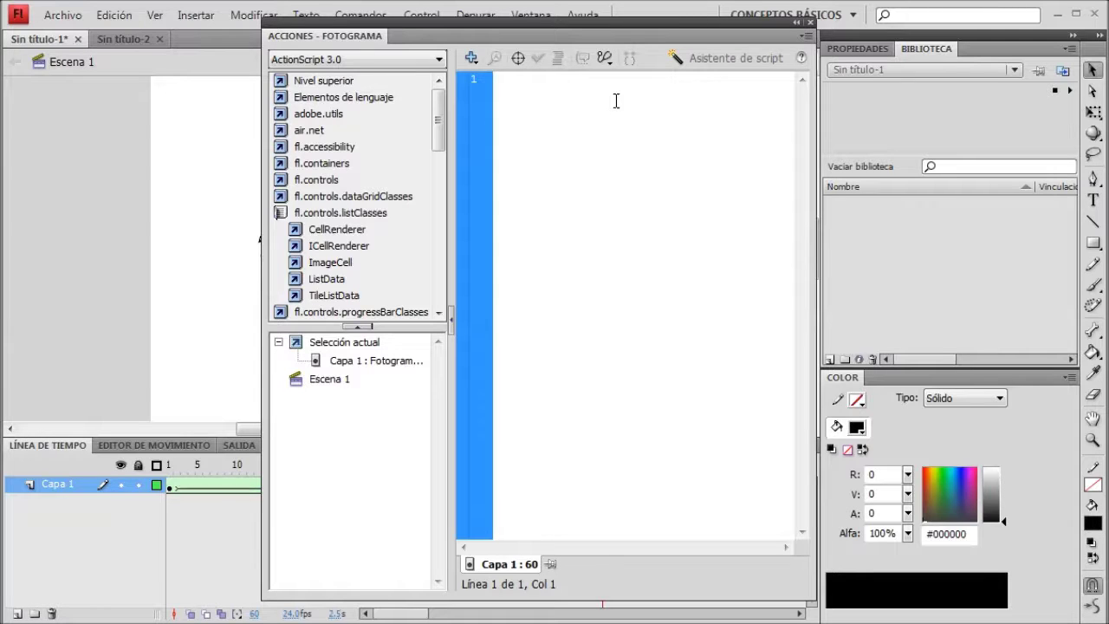
{"action": "type", "text": "stop();"}
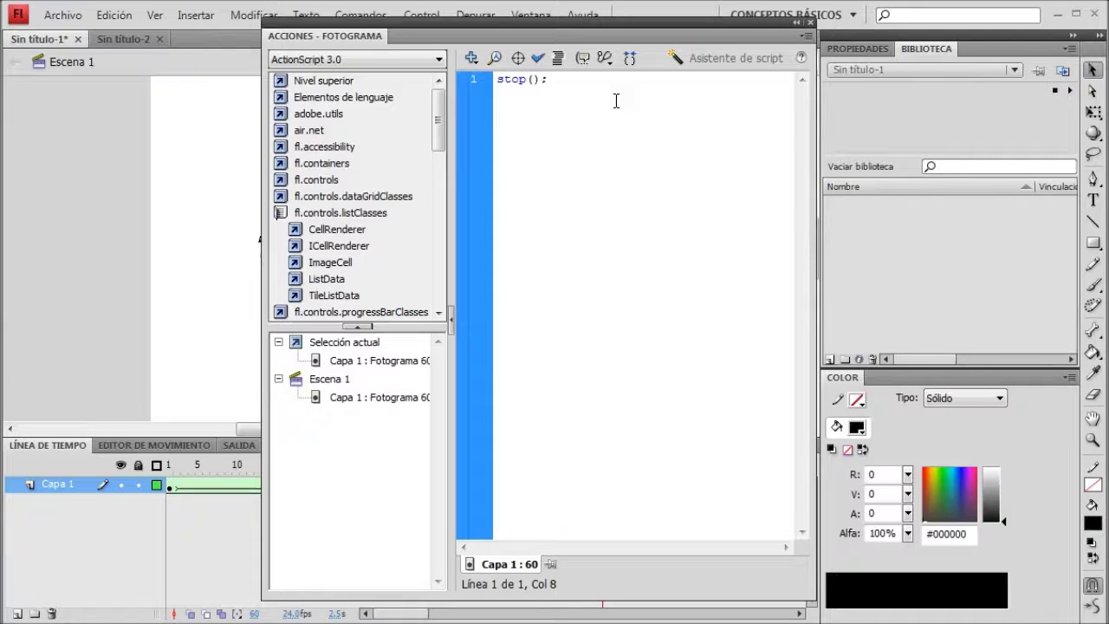
{"action": "left_click", "coordinate": [810, 24]}
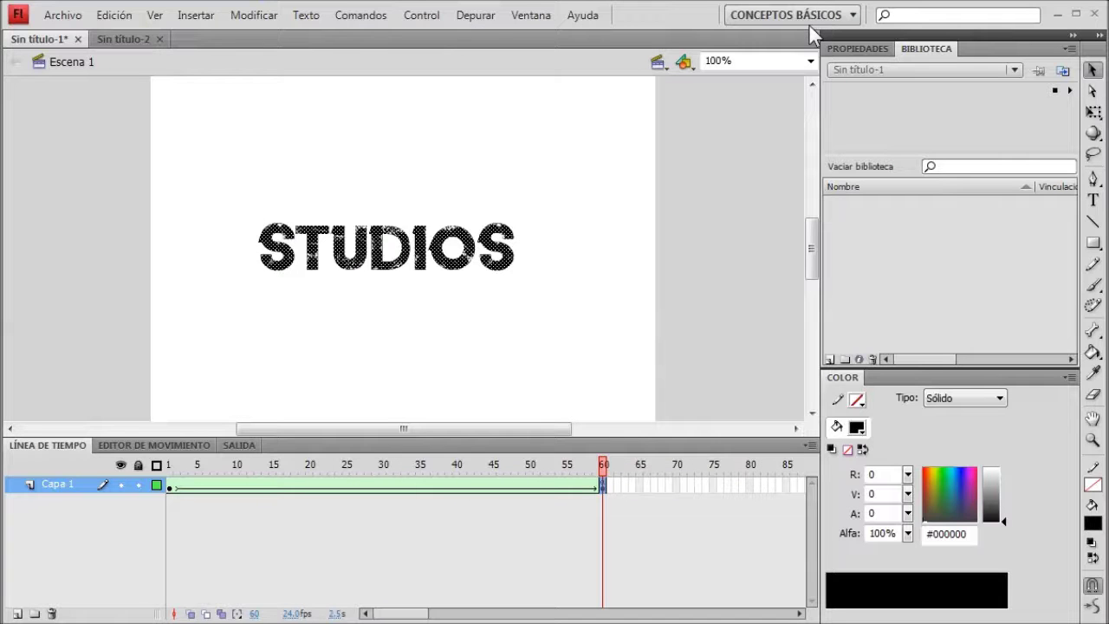
Step: Test the movie to check how playback ends at frame 60, and close the preview
{"action": "left_click", "coordinate": [600, 487]}
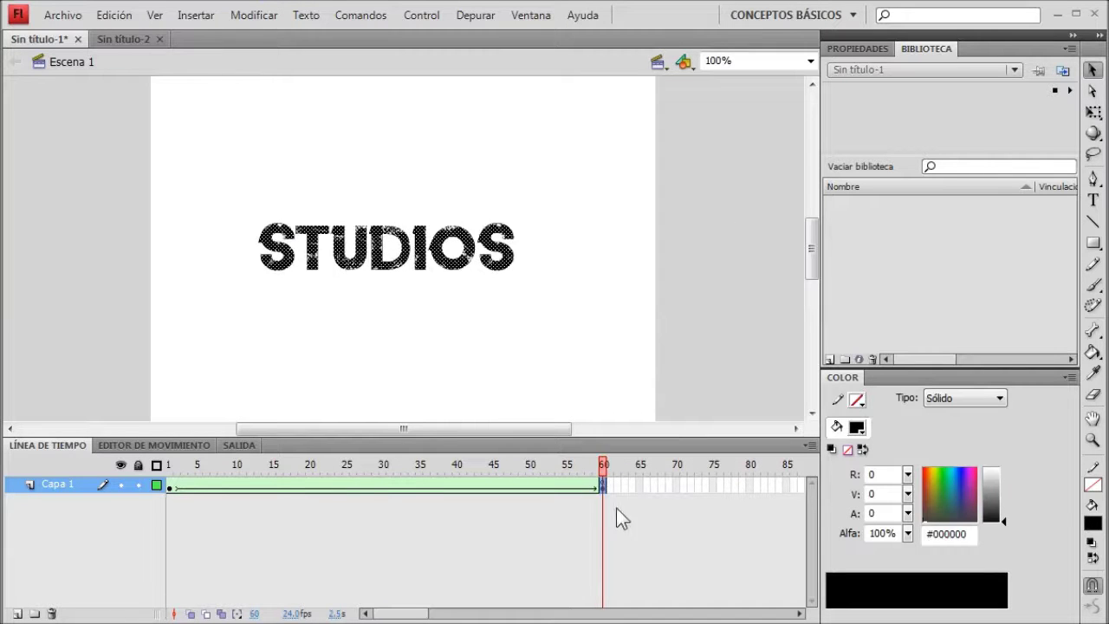
{"action": "left_click", "coordinate": [591, 488]}
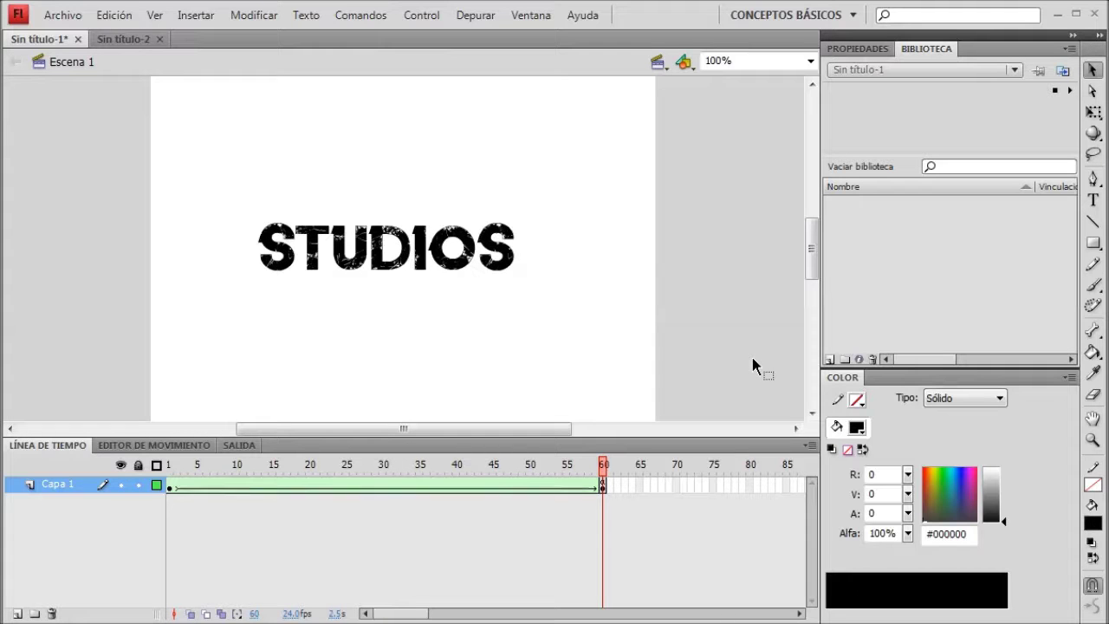
{"action": "key", "text": "ctrl+Return"}
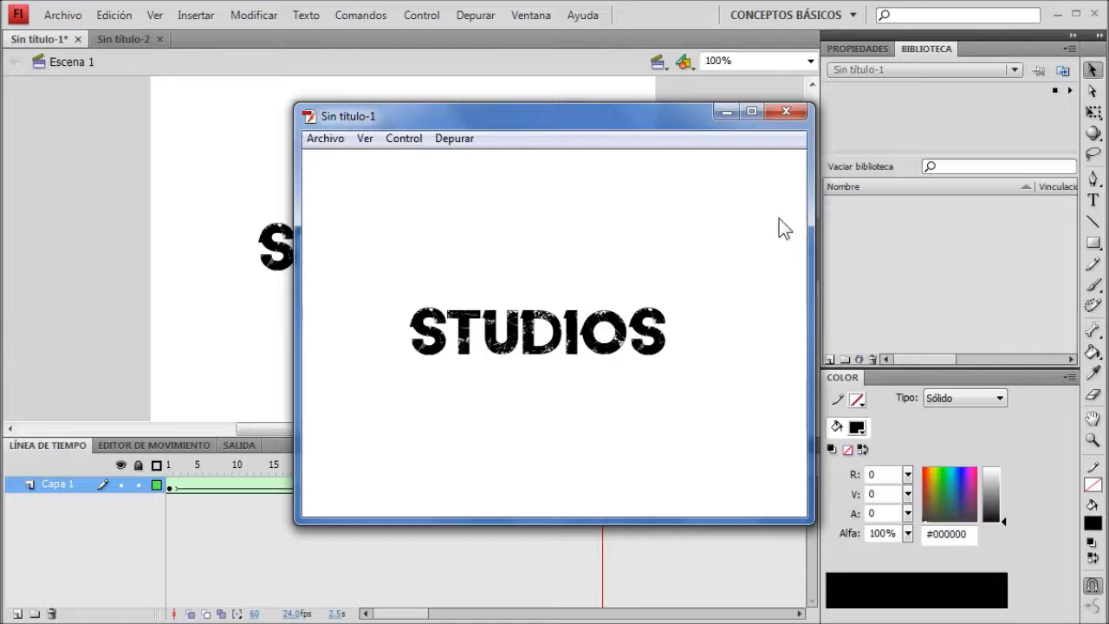
{"action": "left_click", "coordinate": [786, 111]}
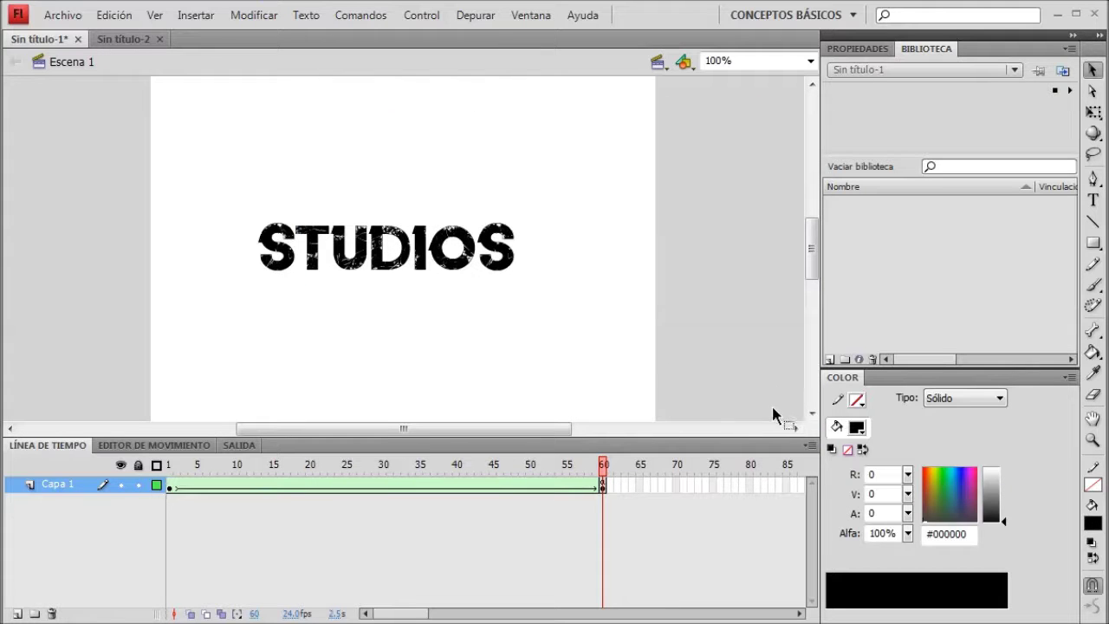
Step: Save the document to the desktop (Escritorio) as a Flash CS4 file named Anim01
{"action": "left_click", "coordinate": [63, 15]}
{"action": "left_click", "coordinate": [102, 201]}
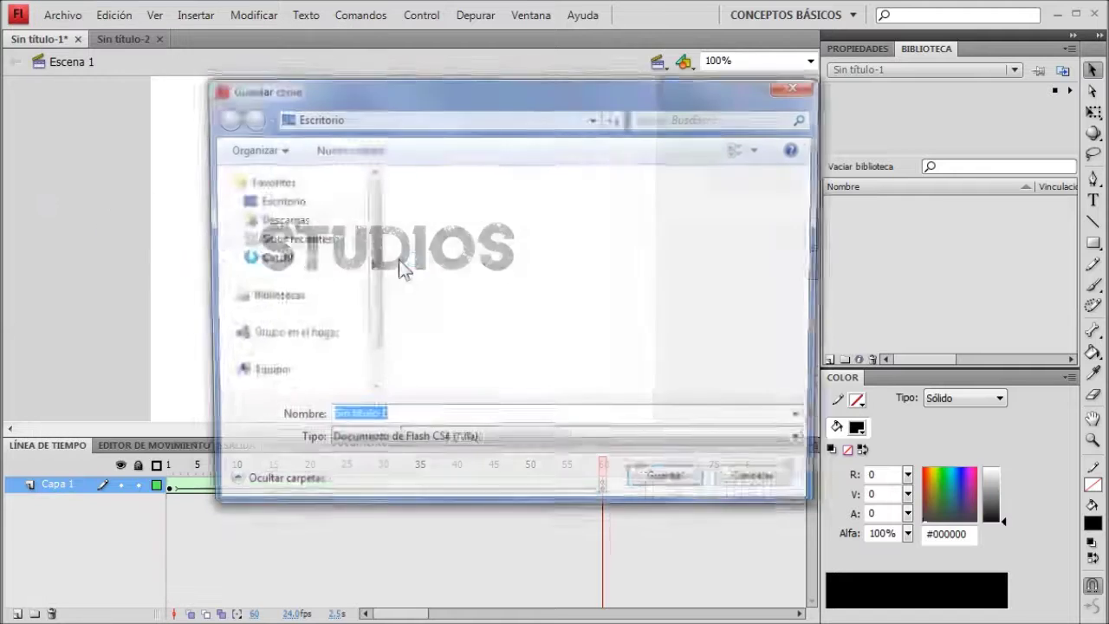
{"action": "type", "text": "nim01"}
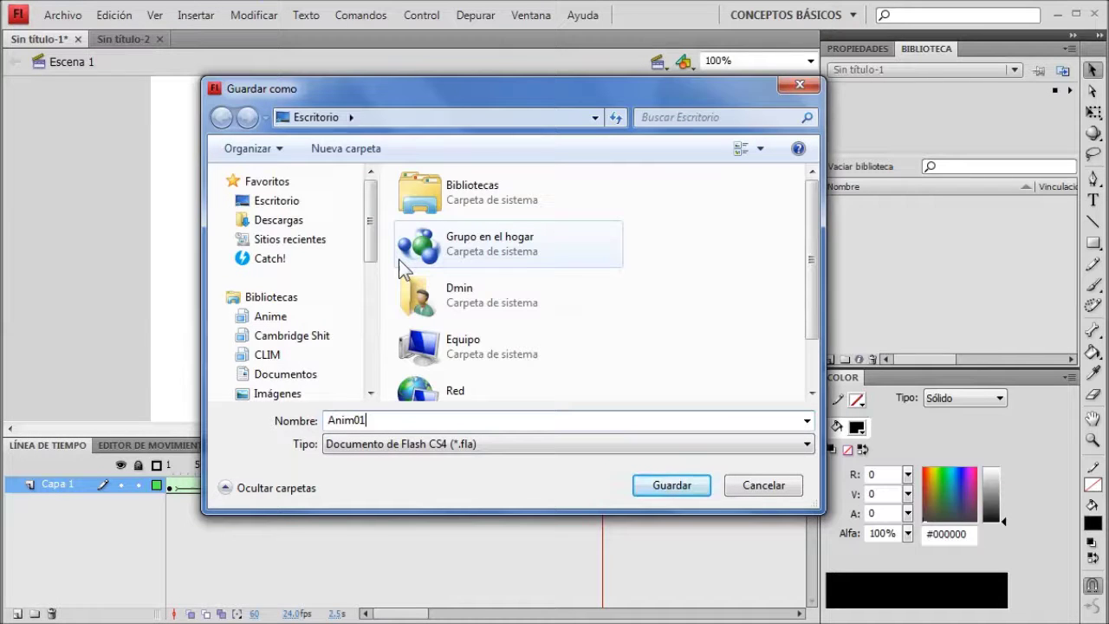
{"action": "key", "text": "Return"}
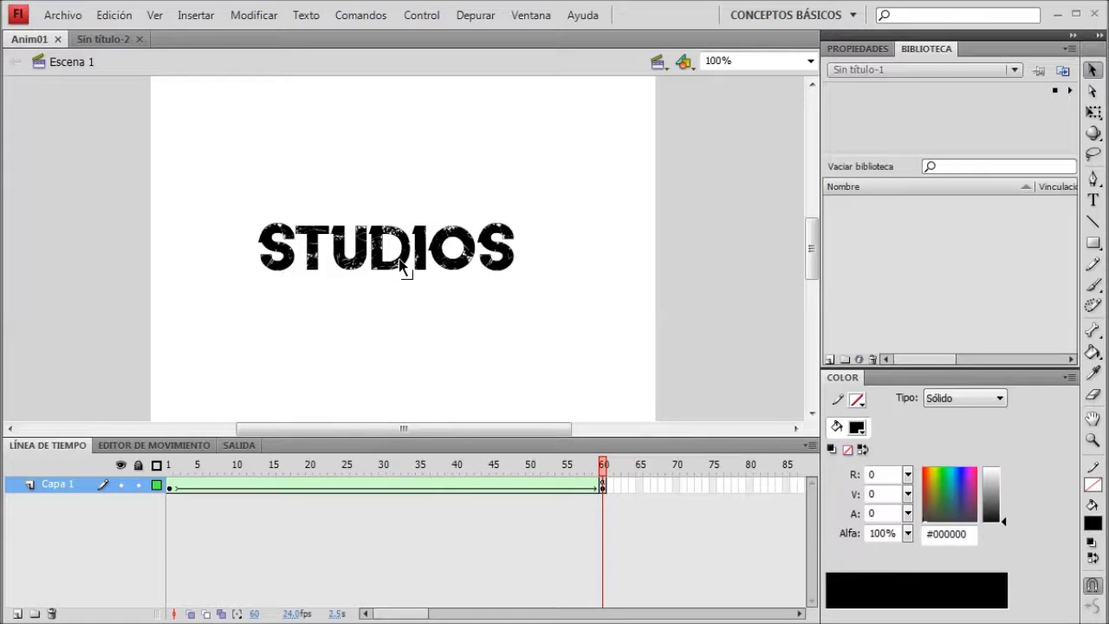
Step: Export the animation to the desktop (Escritorio) as an SWF movie named Pelí01
{"action": "left_click", "coordinate": [69, 19]}
{"action": "mouse_move", "coordinate": [122, 331]}
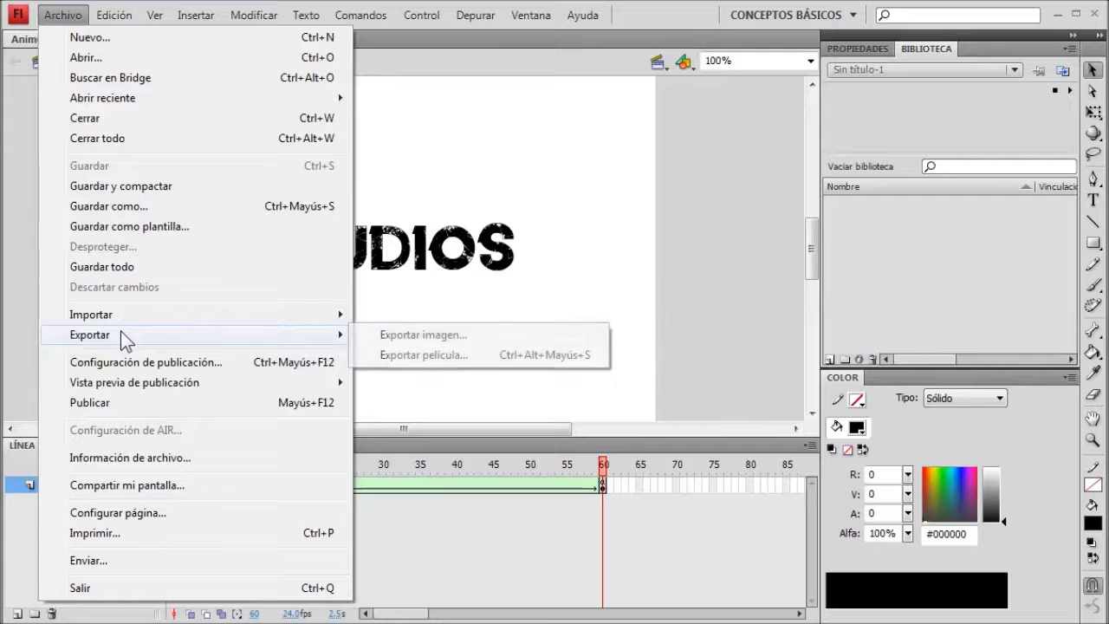
{"action": "left_click", "coordinate": [460, 355]}
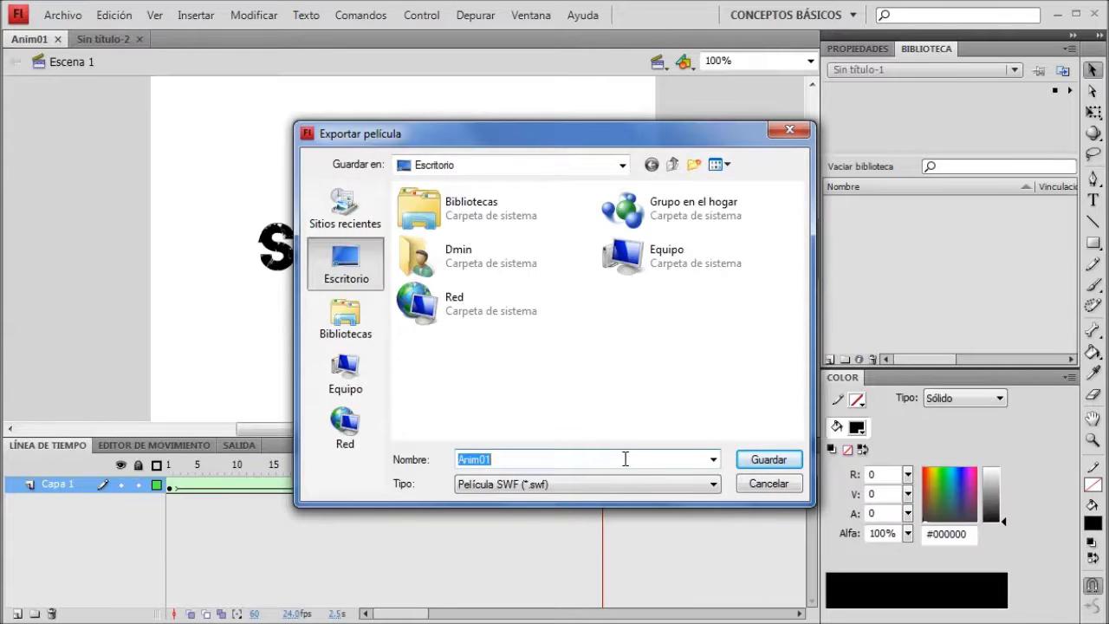
{"action": "type", "text": "Pelí"}
{"action": "type", "text": "01"}
{"action": "key", "text": "Tab"}
{"action": "left_click", "coordinate": [754, 461]}
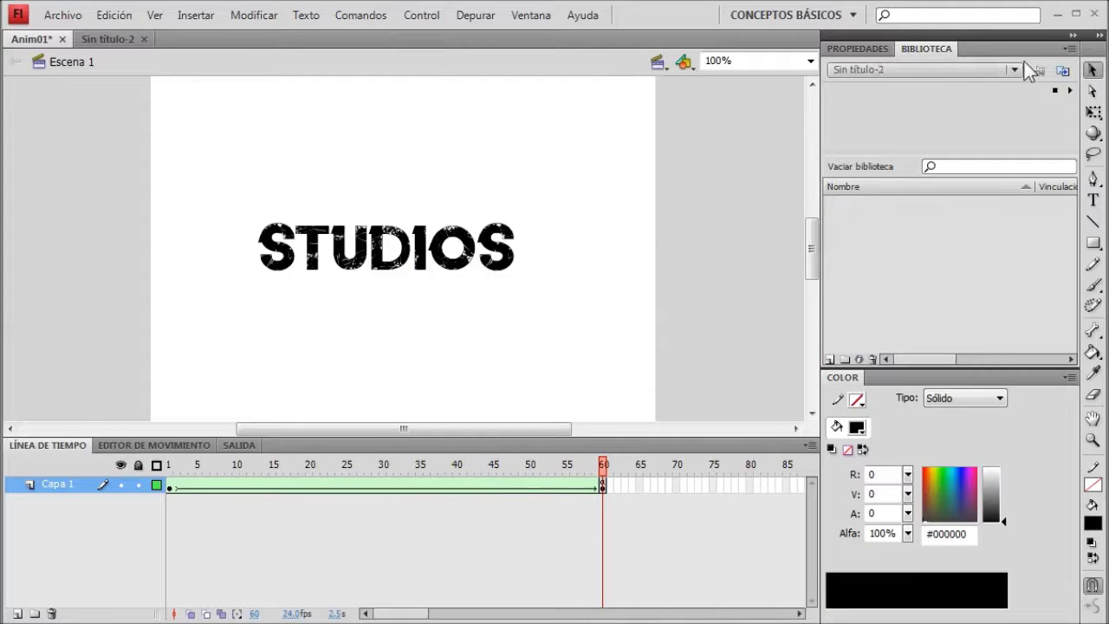
Step: Switch to the desktop to view the exported SWF file, and return to Flash
{"action": "left_click", "coordinate": [1055, 15]}
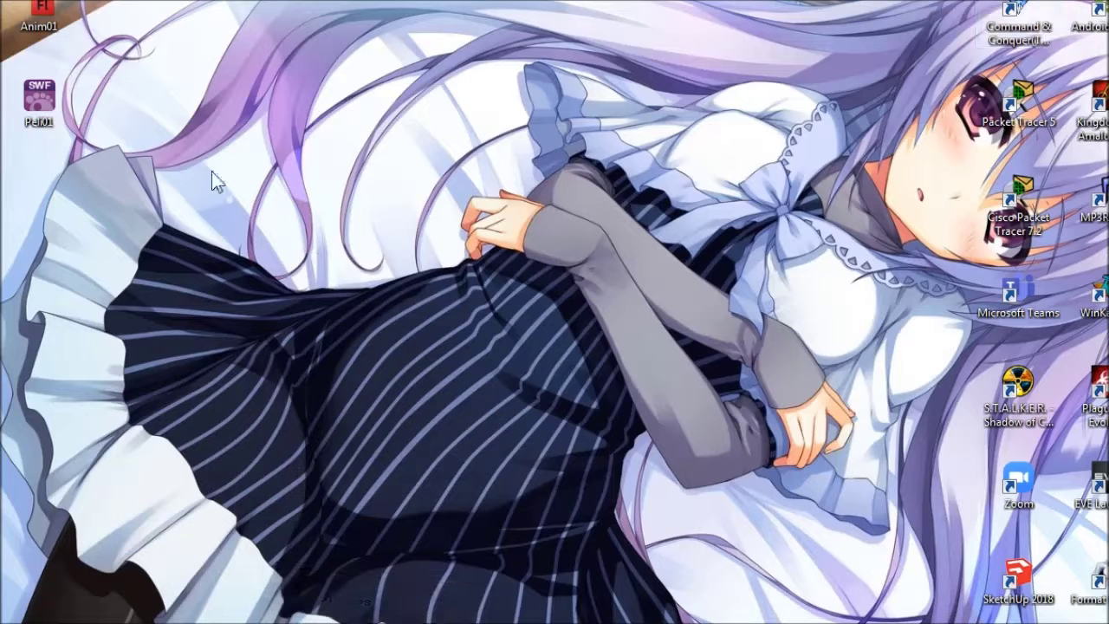
{"action": "left_click_drag", "start_coordinate": [39, 103], "coordinate": [120, 215]}
{"action": "left_click", "coordinate": [128, 286]}
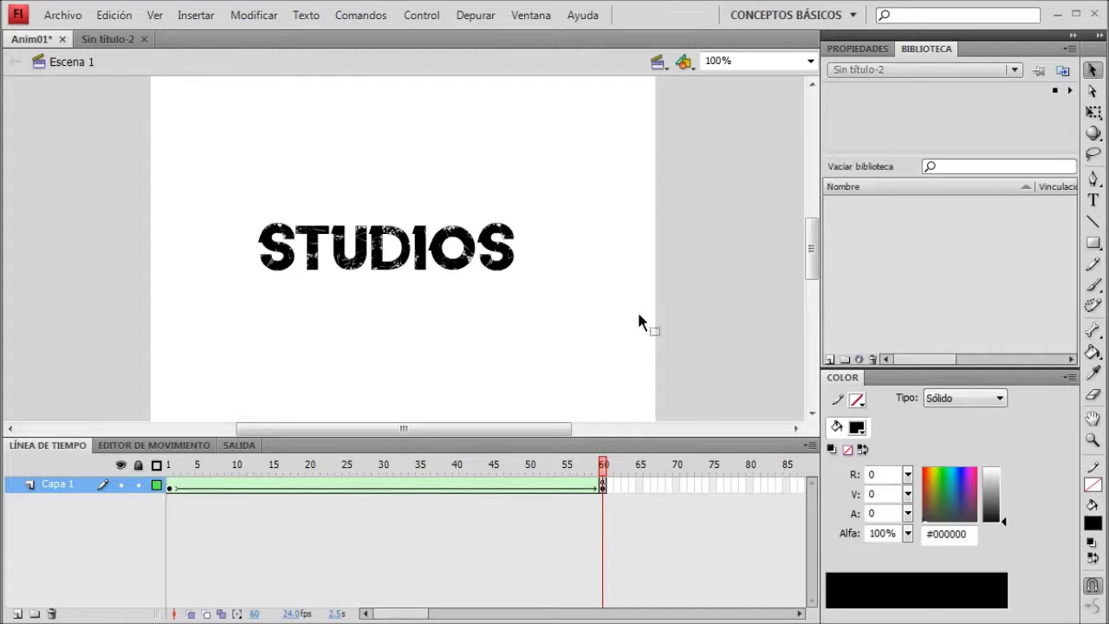
Step: Save the changes to the Anim01 document and close it
{"action": "left_click", "coordinate": [62, 15]}
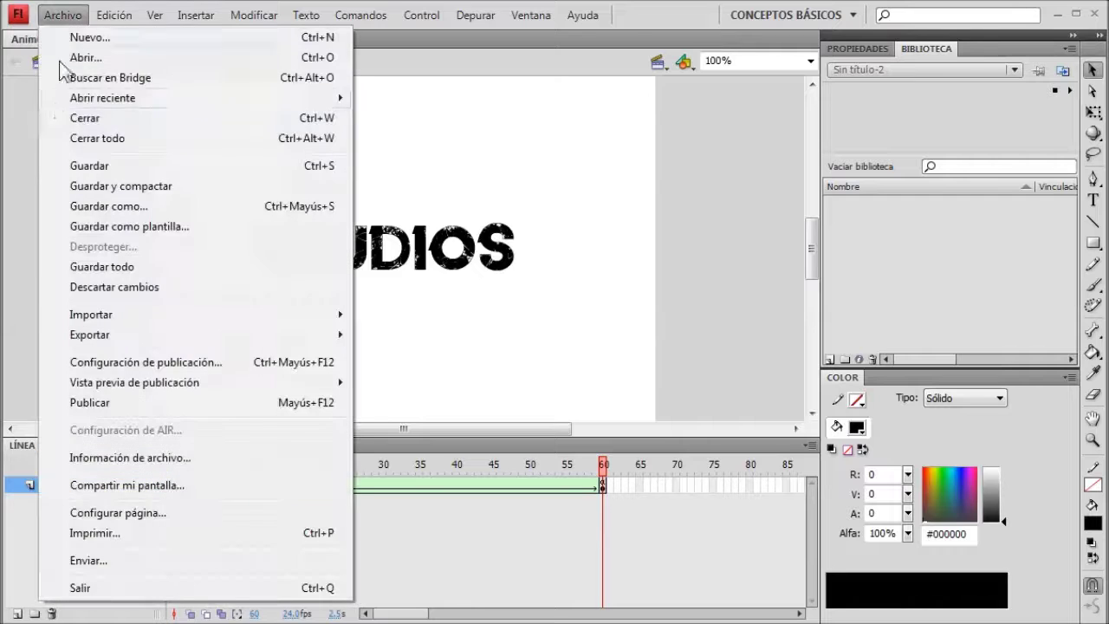
{"action": "left_click", "coordinate": [91, 166]}
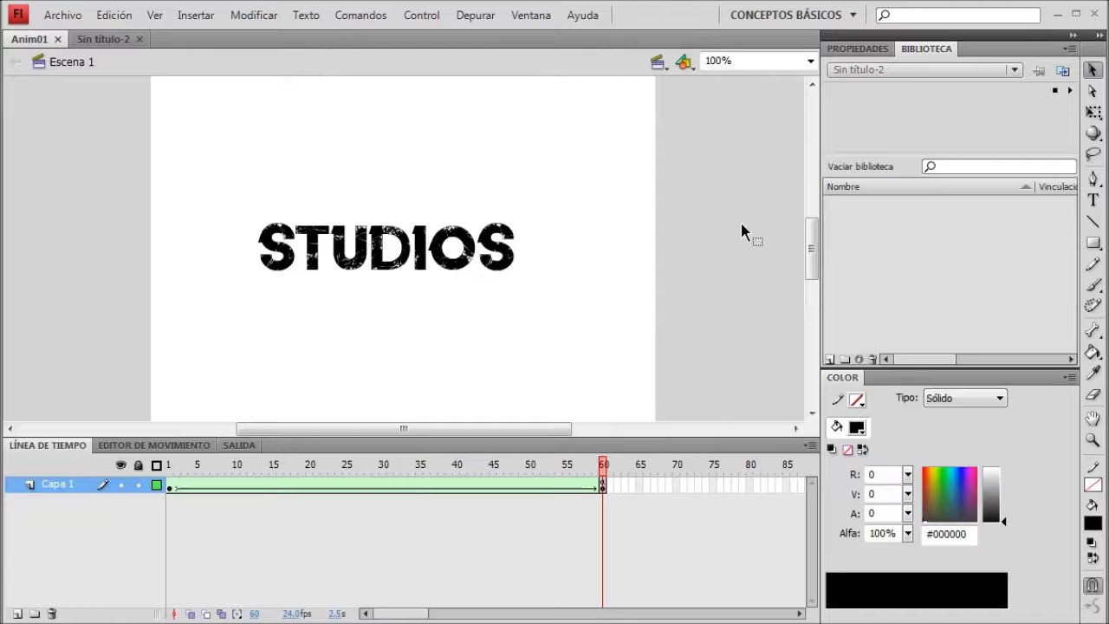
{"action": "left_click", "coordinate": [58, 40]}
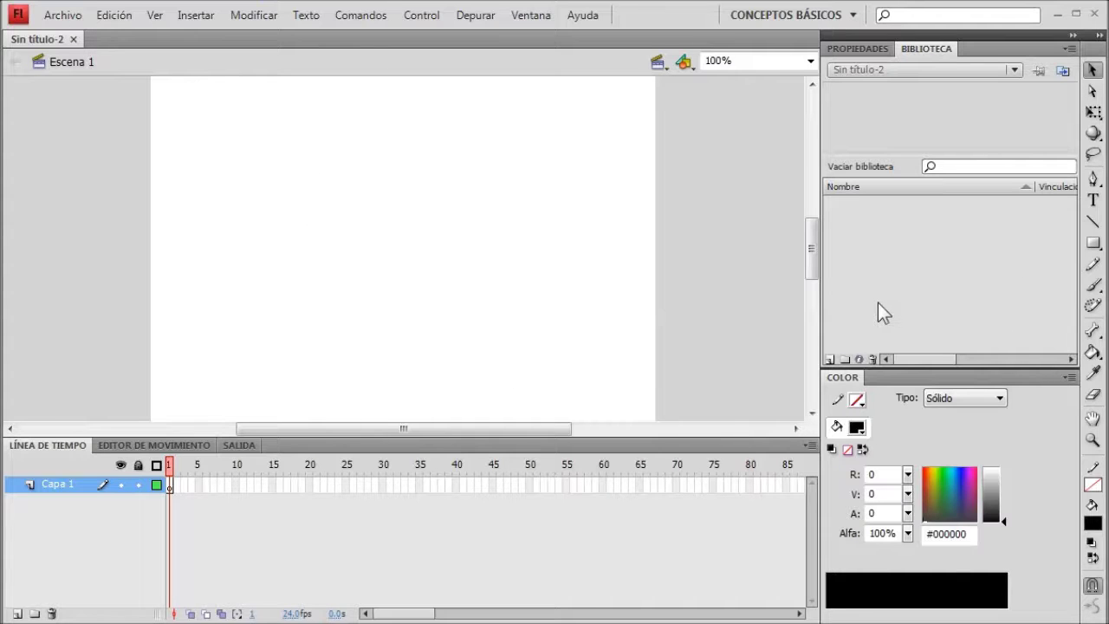
Step: Draw a black rectangle without an outline near the top of the empty stage and add the text "ORIGIN" below it
{"action": "left_click", "coordinate": [1090, 246]}
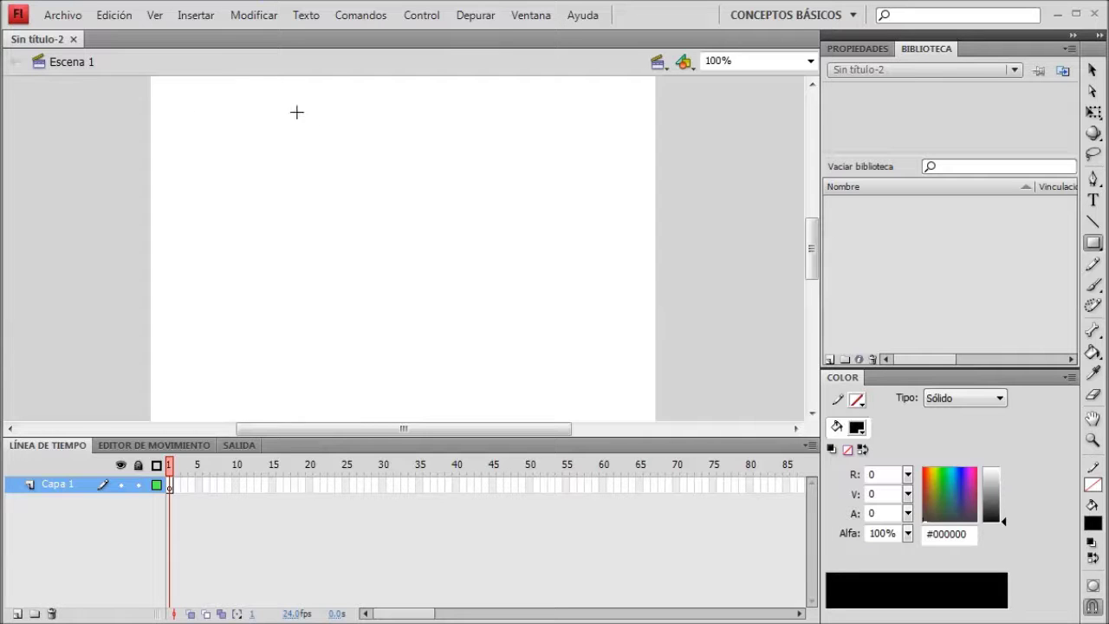
{"action": "left_click_drag", "start_coordinate": [285, 95], "coordinate": [513, 162]}
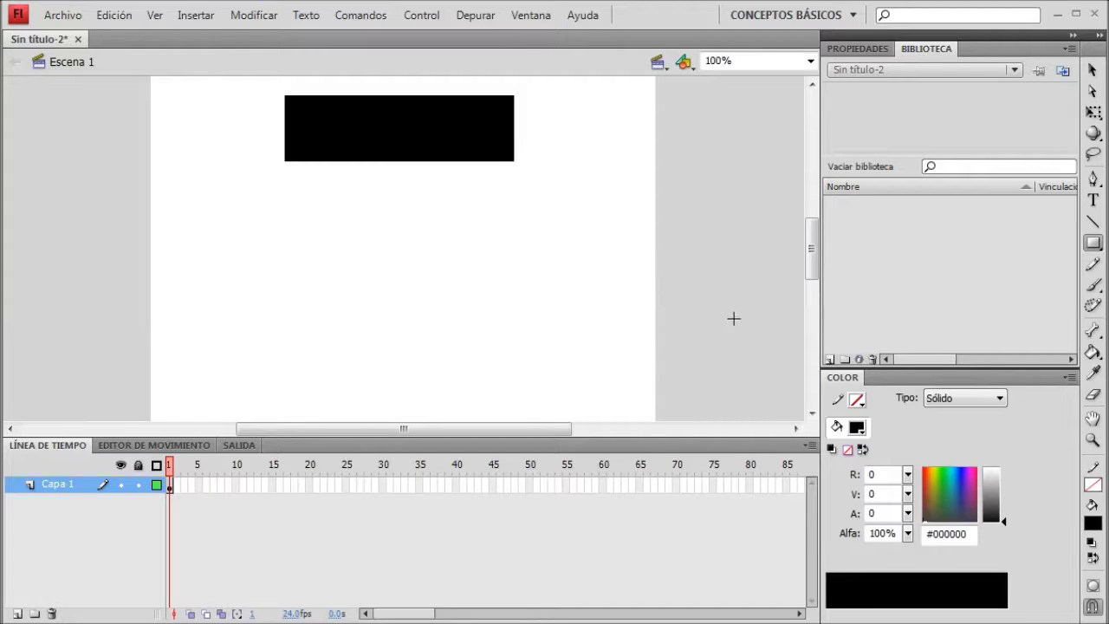
{"action": "left_click", "coordinate": [1092, 203]}
{"action": "left_click", "coordinate": [391, 210]}
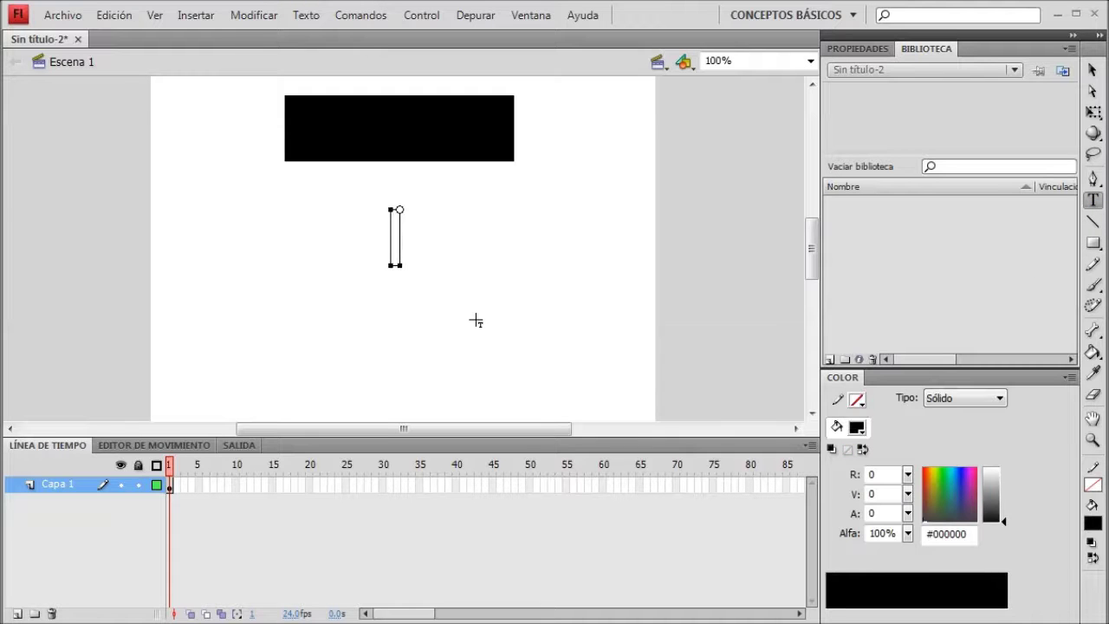
{"action": "type", "text": "ORIGIN"}
{"action": "key", "text": "ctrl+a"}
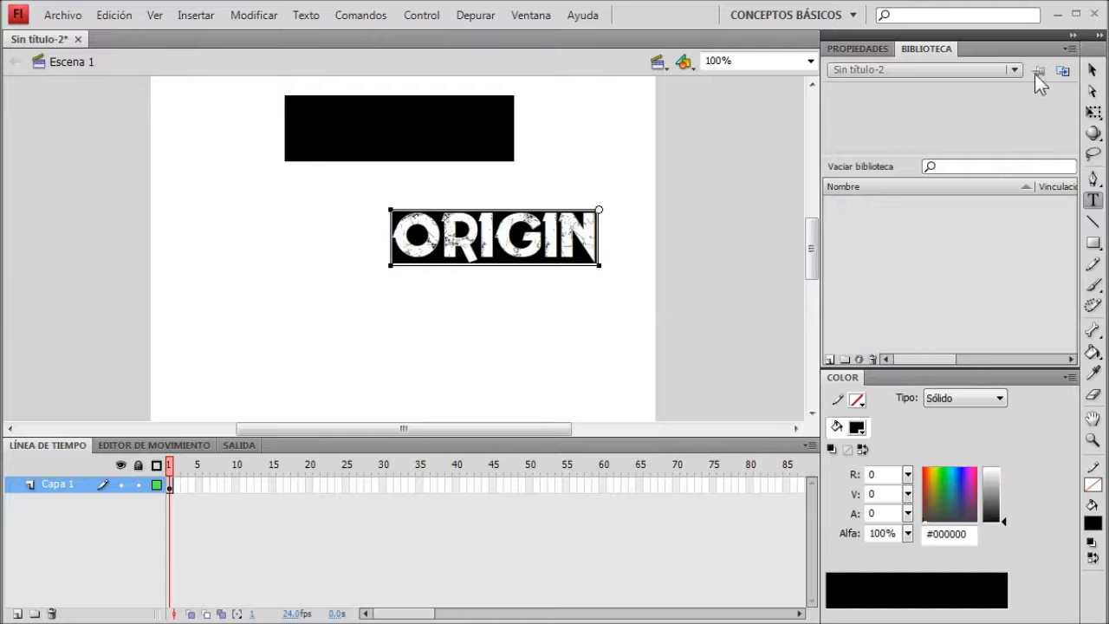
Step: Enlarge the black rectangle down and to the right with Free Transform so it has room for the text
{"action": "left_click", "coordinate": [1094, 113]}
{"action": "left_click", "coordinate": [508, 149]}
{"action": "left_click_drag", "start_coordinate": [511, 162], "coordinate": [584, 201]}
Step: Change the fill color of the whole "ORIGIN" text to white (#FFFFFF)
{"action": "key", "text": "t"}
{"action": "double_click", "coordinate": [587, 242]}
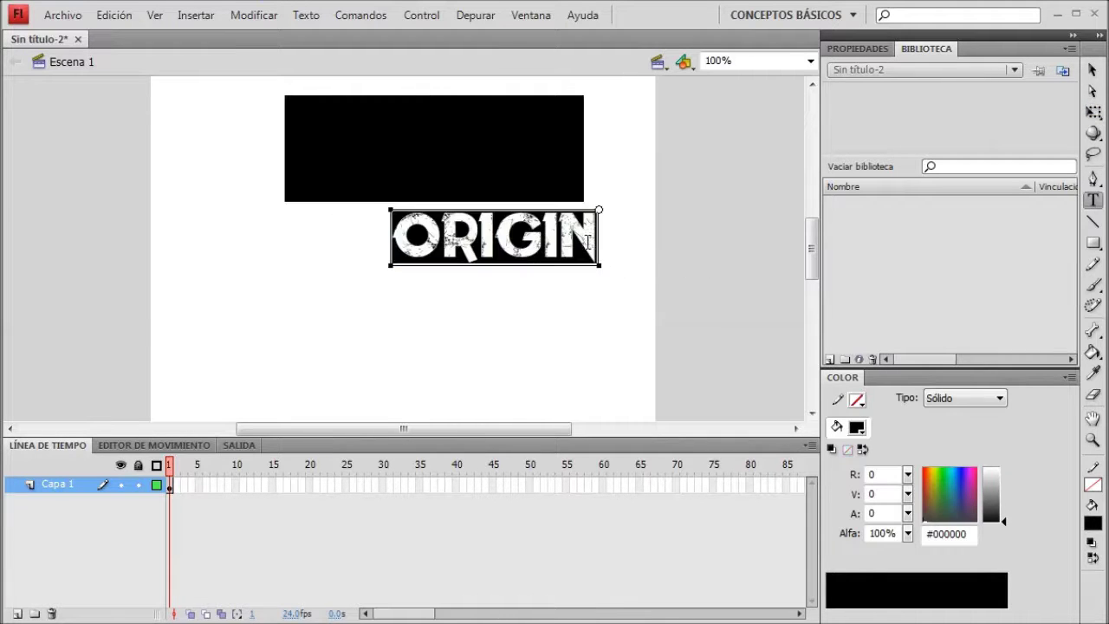
{"action": "left_click", "coordinate": [1092, 523]}
{"action": "left_click", "coordinate": [974, 390]}
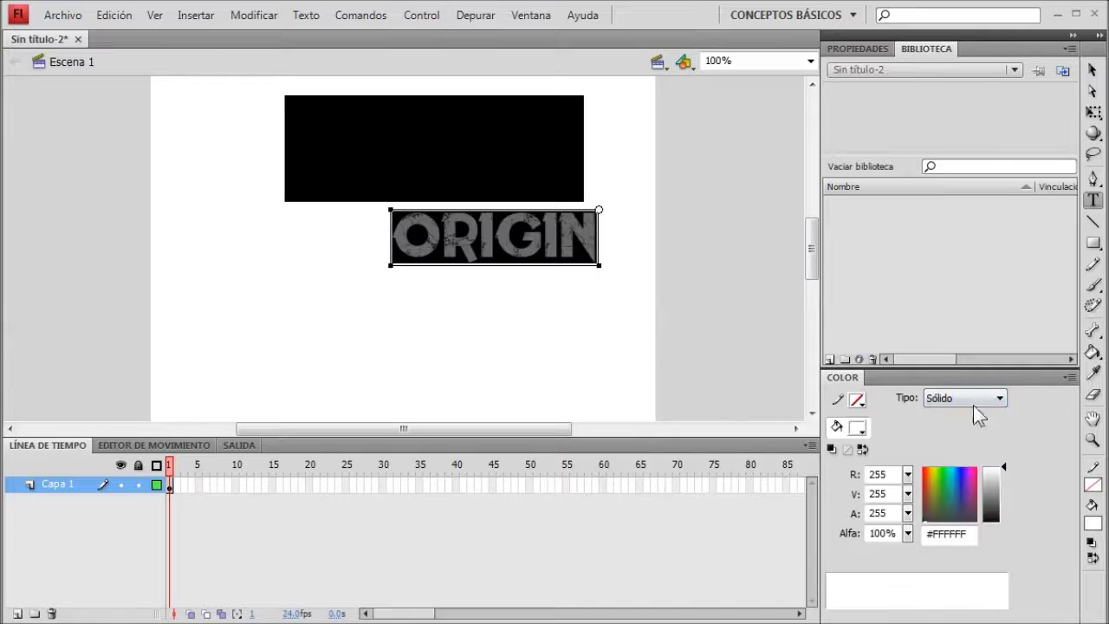
Step: Move the "ORIGIN" text onto the black rectangle and nudge it left and up until it is centered
{"action": "left_click", "coordinate": [1093, 71]}
{"action": "left_click_drag", "start_coordinate": [586, 264], "coordinate": [525, 177]}
{"action": "key", "text": "Left"}
{"action": "key", "text": "Left"}
{"action": "key", "text": "Up"}
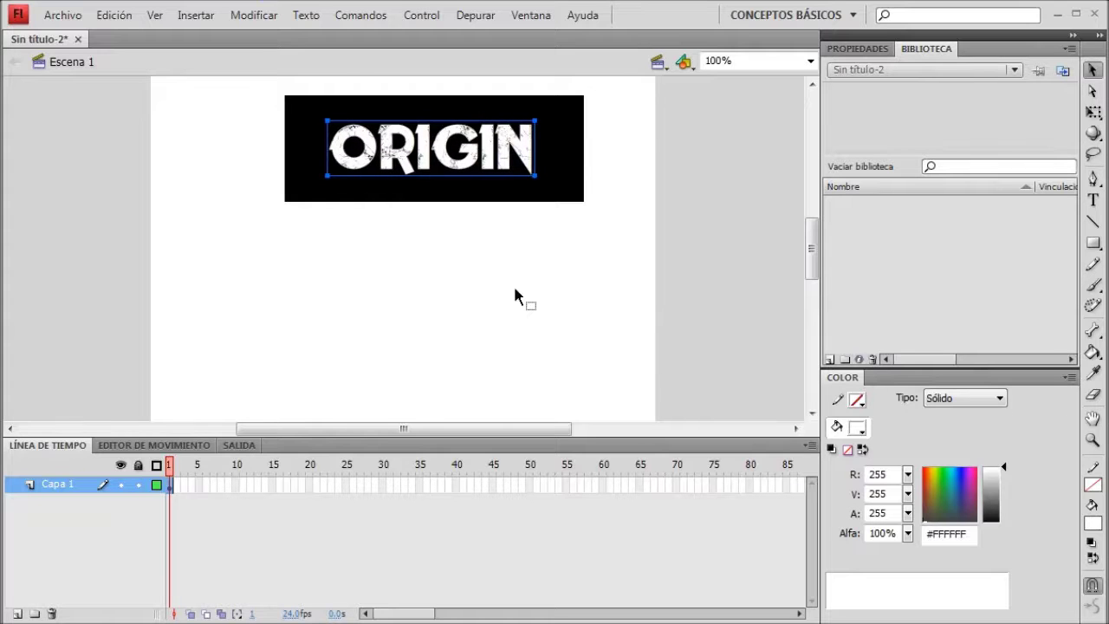
{"action": "left_click", "coordinate": [736, 300]}
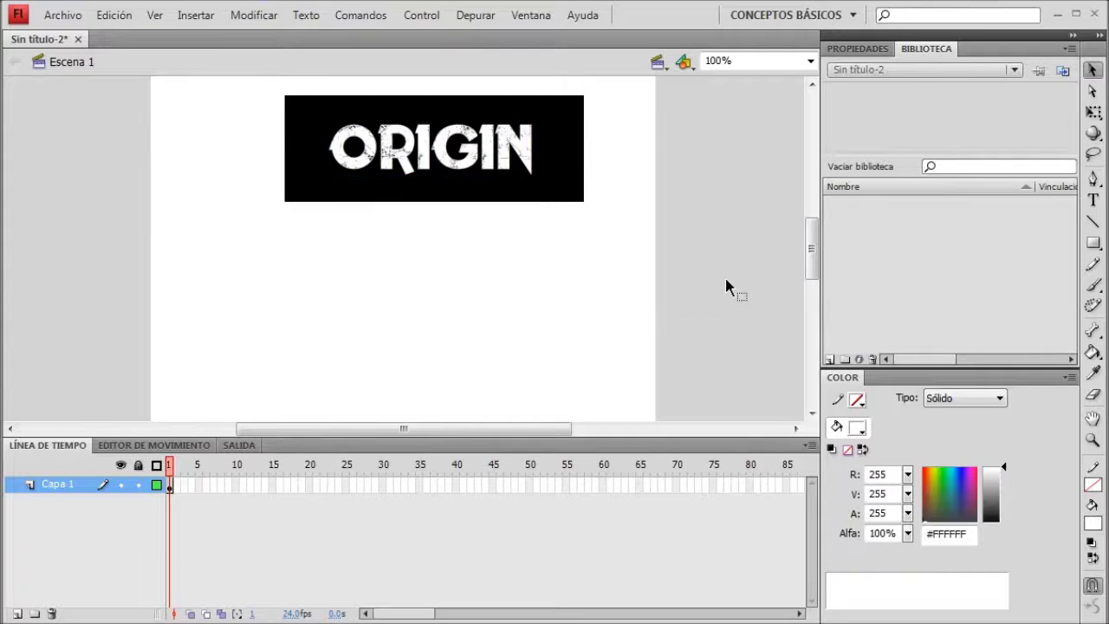
Step: Select the rectangle together with the "ORIGIN" text and move both slightly left on the stage
{"action": "scroll", "coordinate": [725, 278], "scroll_direction": "up", "scroll_amount": 4}
{"action": "scroll", "coordinate": [726, 278], "scroll_direction": "down", "scroll_amount": 2}
{"action": "left_click_drag", "start_coordinate": [624, 314], "coordinate": [279, 143]}
{"action": "mouse_move", "coordinate": [384, 203]}
{"action": "left_mouse_down"}
{"action": "mouse_move", "coordinate": [344, 198]}
{"action": "mouse_move", "coordinate": [363, 203]}
{"action": "left_mouse_up"}
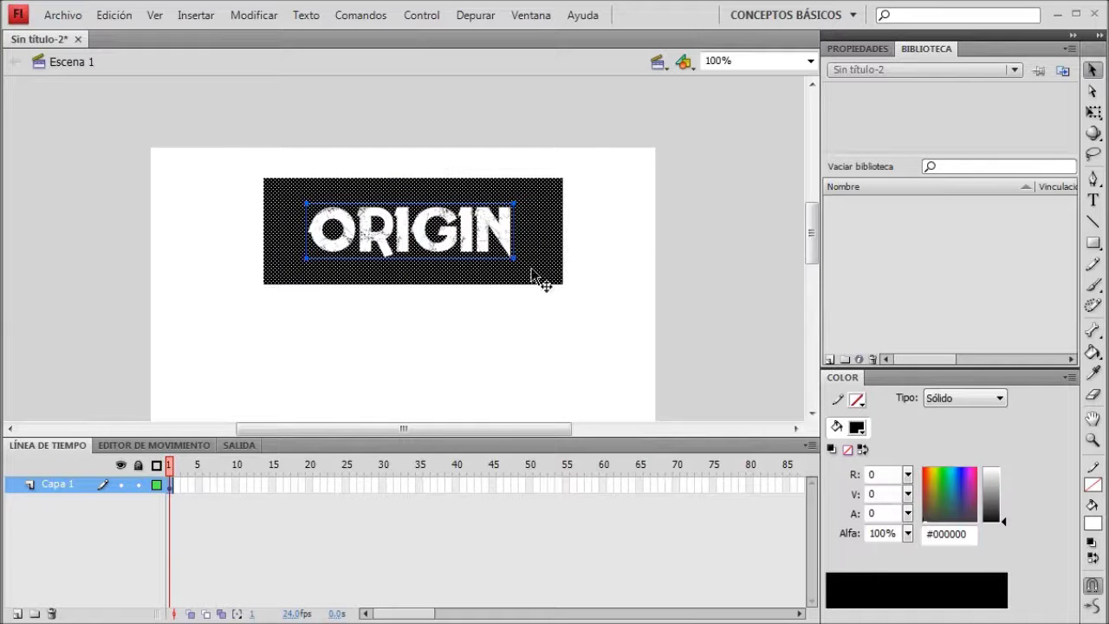
Step: Convert the selected rectangle and "ORIGIN" text into a symbol of type Botón, keeping the default name
{"action": "right_click", "coordinate": [538, 263]}
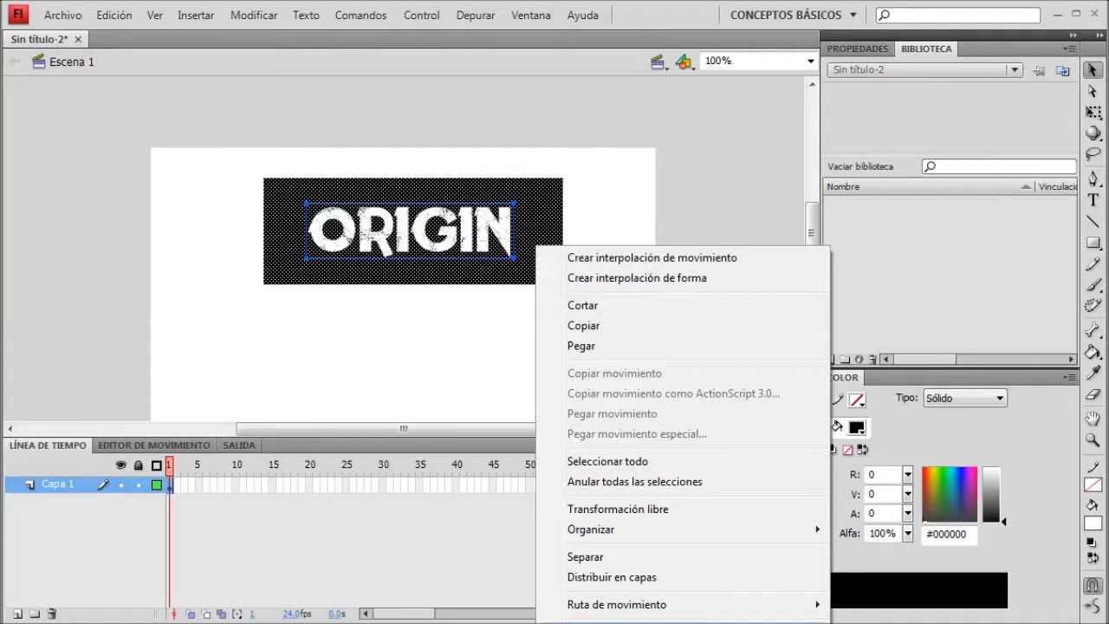
{"action": "left_click", "coordinate": [680, 619]}
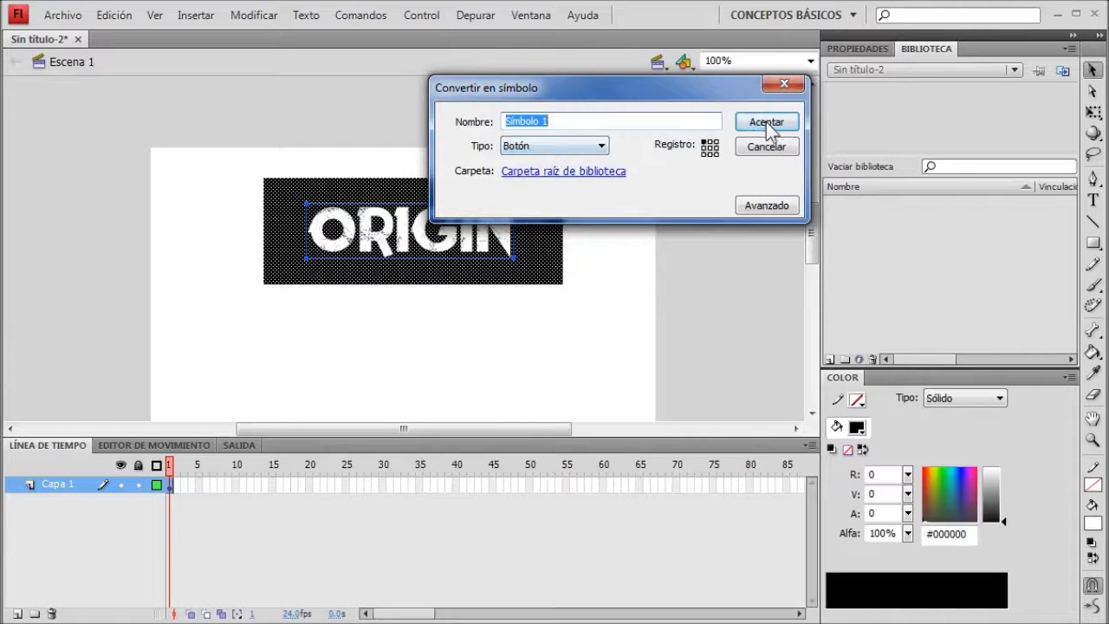
{"action": "left_click", "coordinate": [766, 122]}
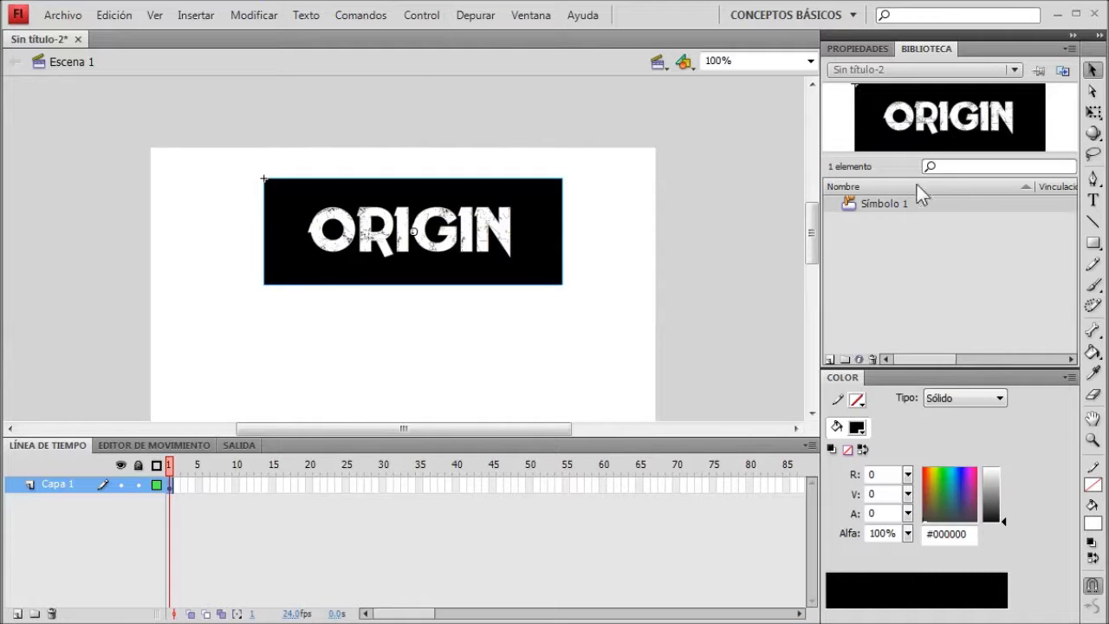
{"action": "left_click", "coordinate": [596, 340]}
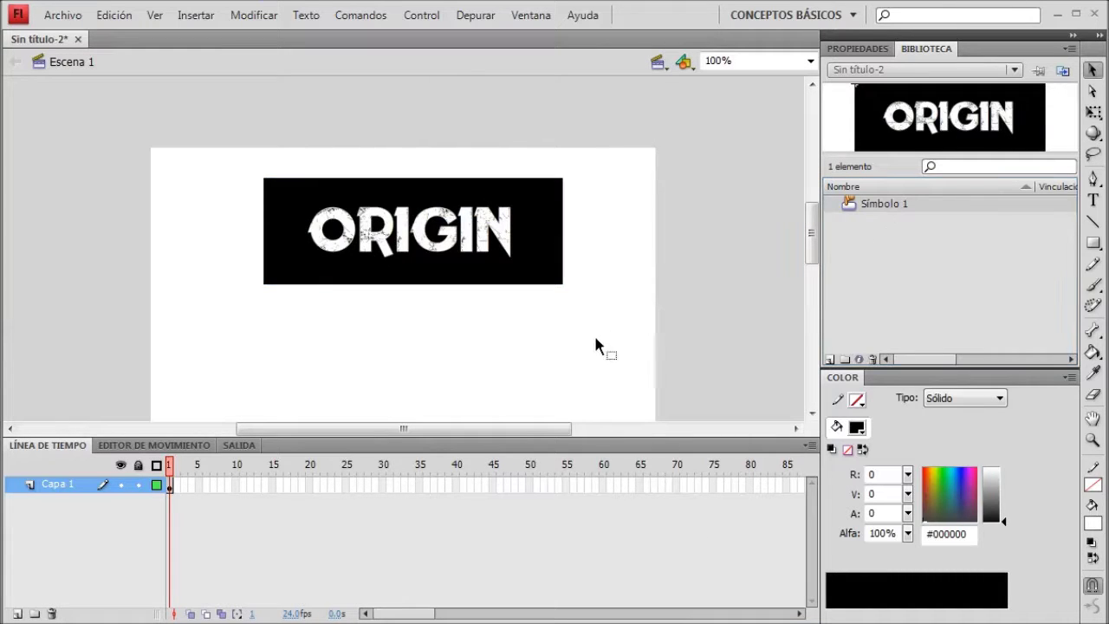
Step: Open the "ORIGIN" button symbol for editing and insert a keyframe in its "Sobre" state
{"action": "double_click", "coordinate": [536, 269]}
{"action": "key", "text": "ctrl+a"}
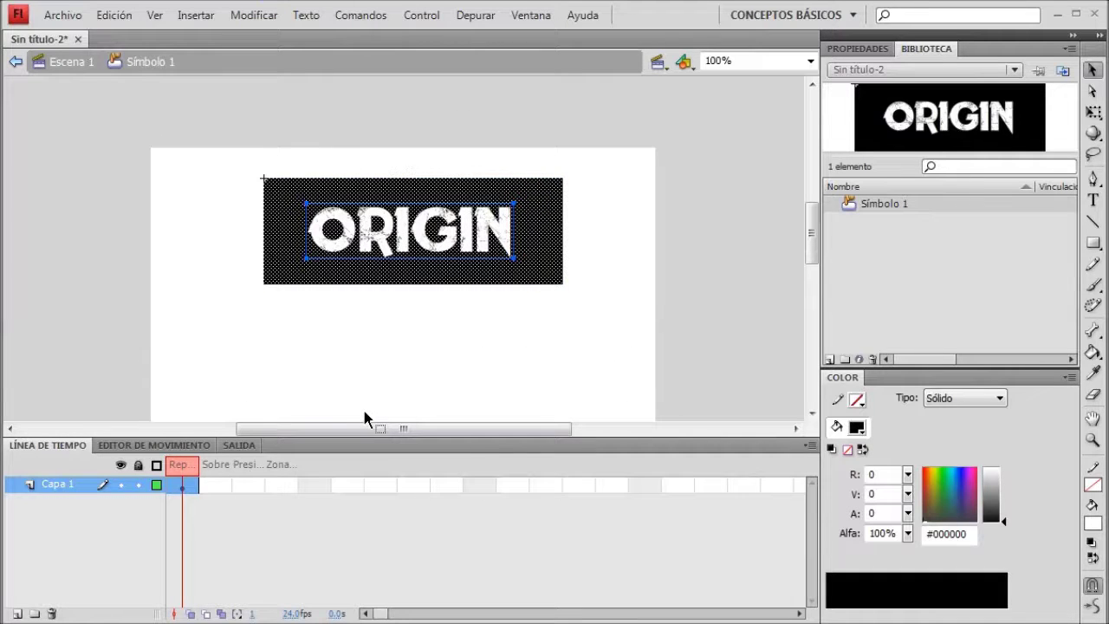
{"action": "left_click", "coordinate": [225, 482]}
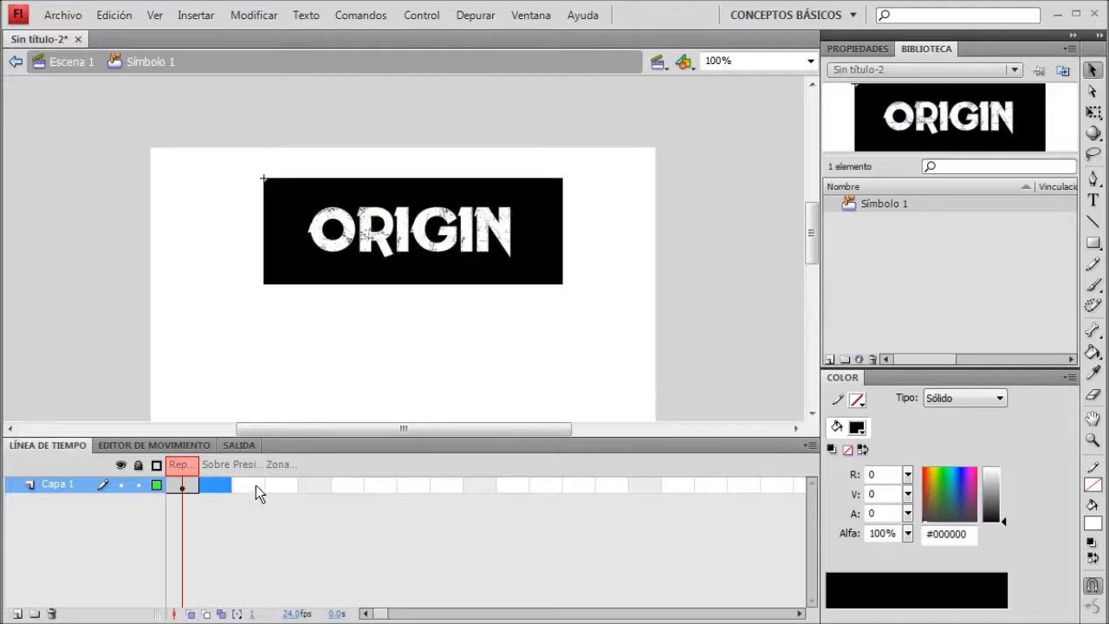
{"action": "left_click", "coordinate": [254, 485]}
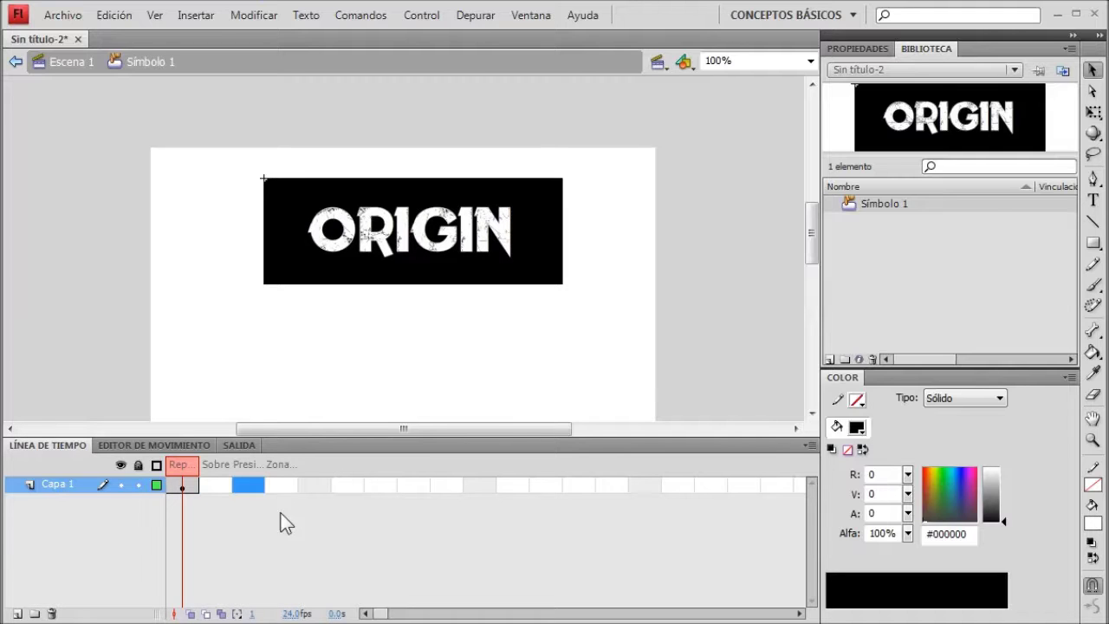
{"action": "left_click", "coordinate": [738, 250]}
{"action": "right_click", "coordinate": [221, 495]}
{"action": "left_click", "coordinate": [355, 123]}
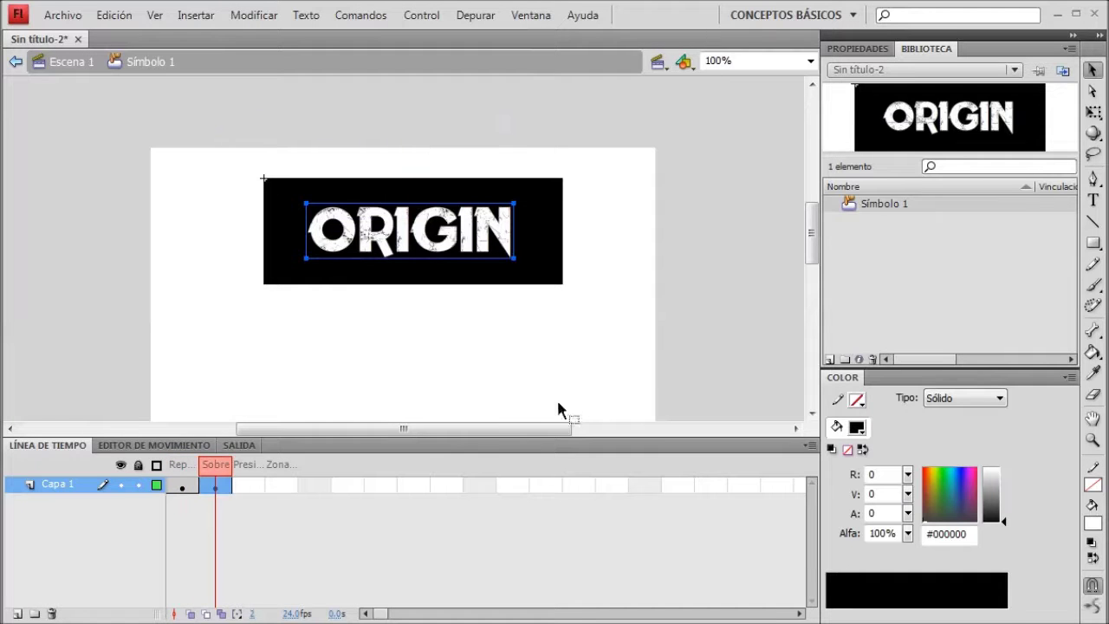
Step: Replace the "ORIGIN" text in the button's "Sobre" state with "STUDIOS"
{"action": "left_click", "coordinate": [187, 485]}
{"action": "left_click", "coordinate": [213, 503]}
{"action": "left_click", "coordinate": [216, 485]}
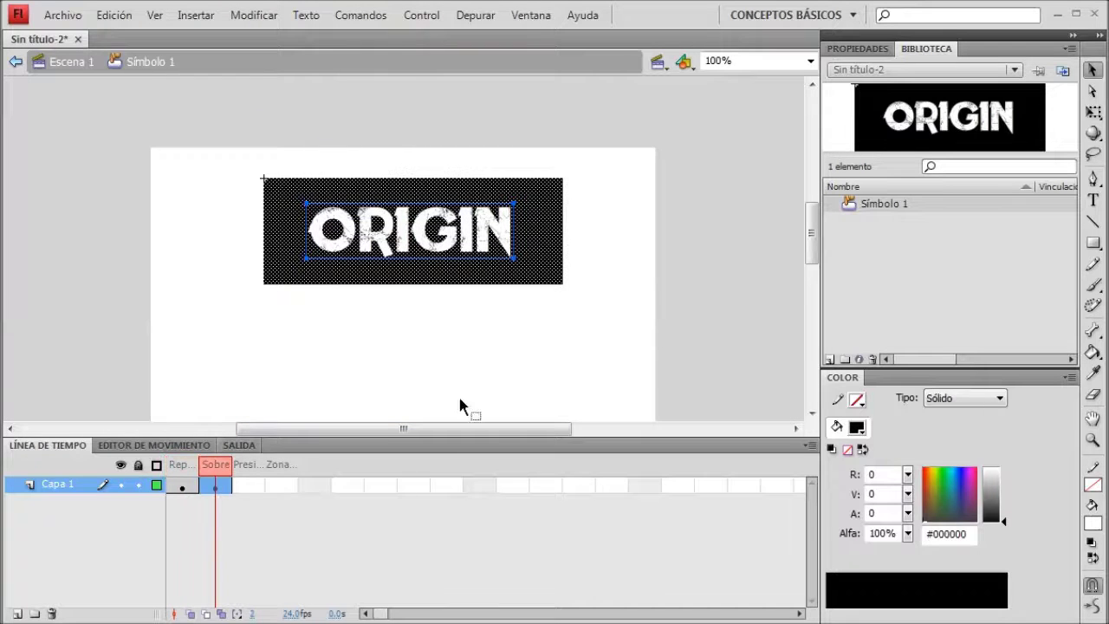
{"action": "left_click", "coordinate": [615, 336]}
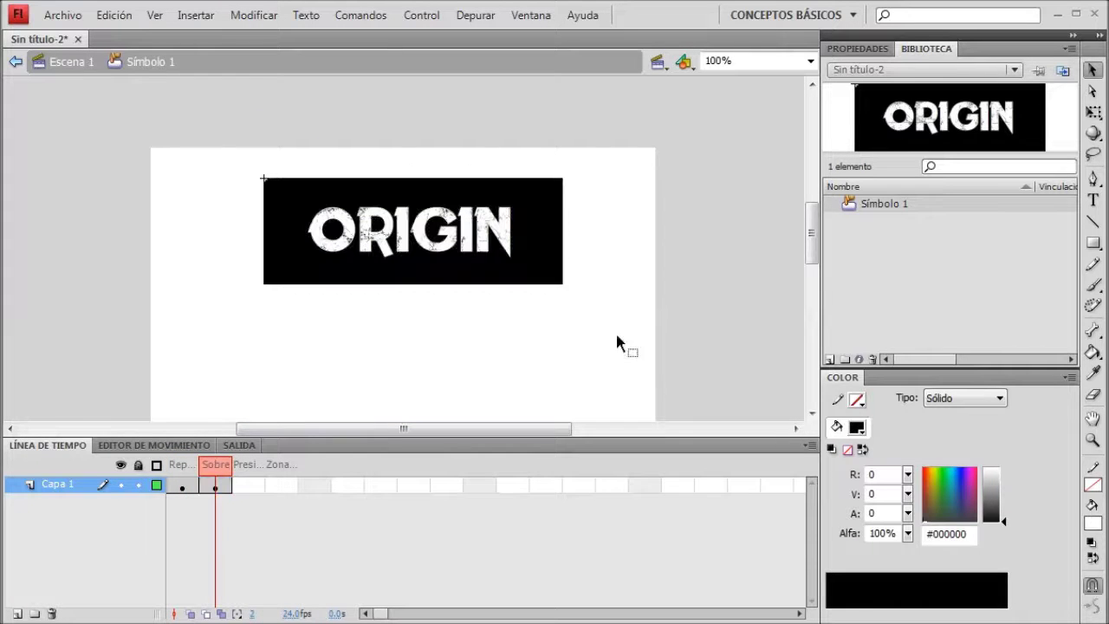
{"action": "left_click", "coordinate": [460, 243]}
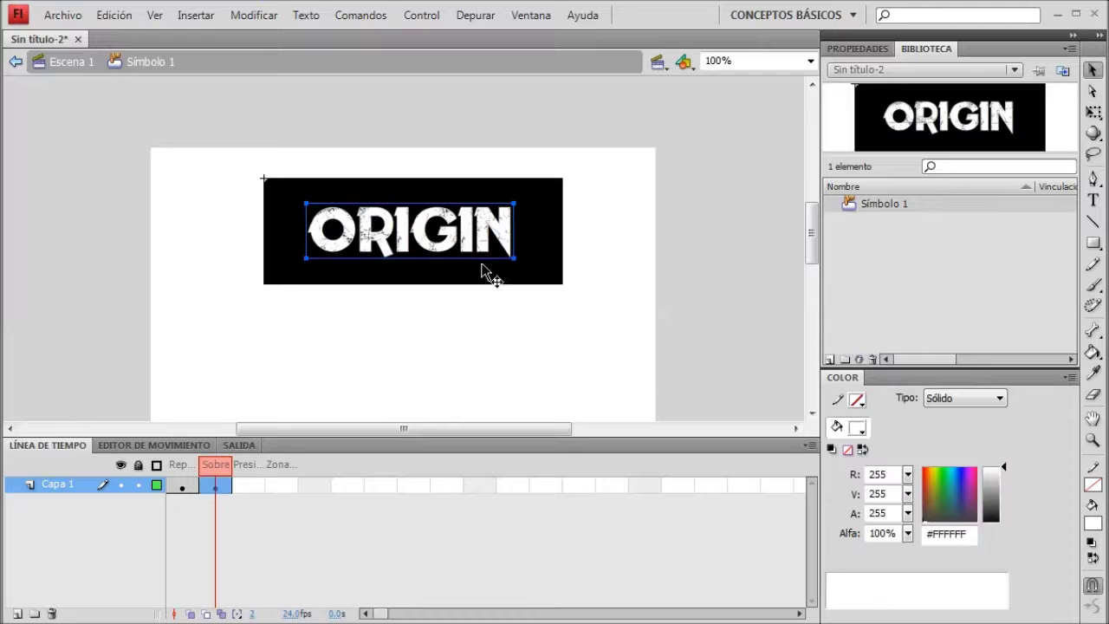
{"action": "left_click", "coordinate": [192, 487]}
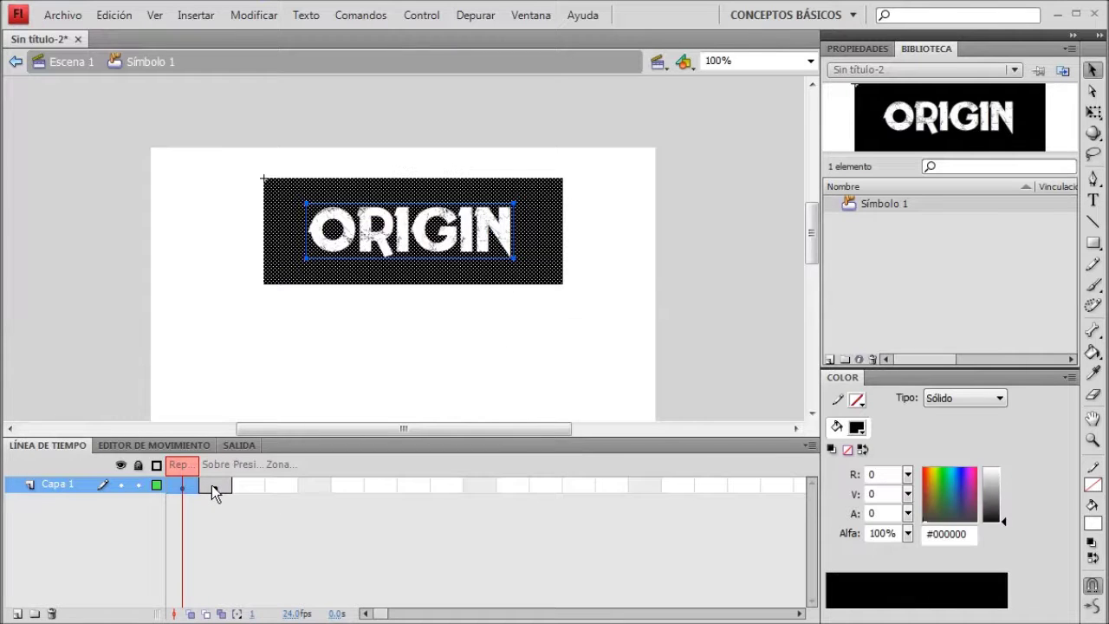
{"action": "left_click", "coordinate": [216, 486]}
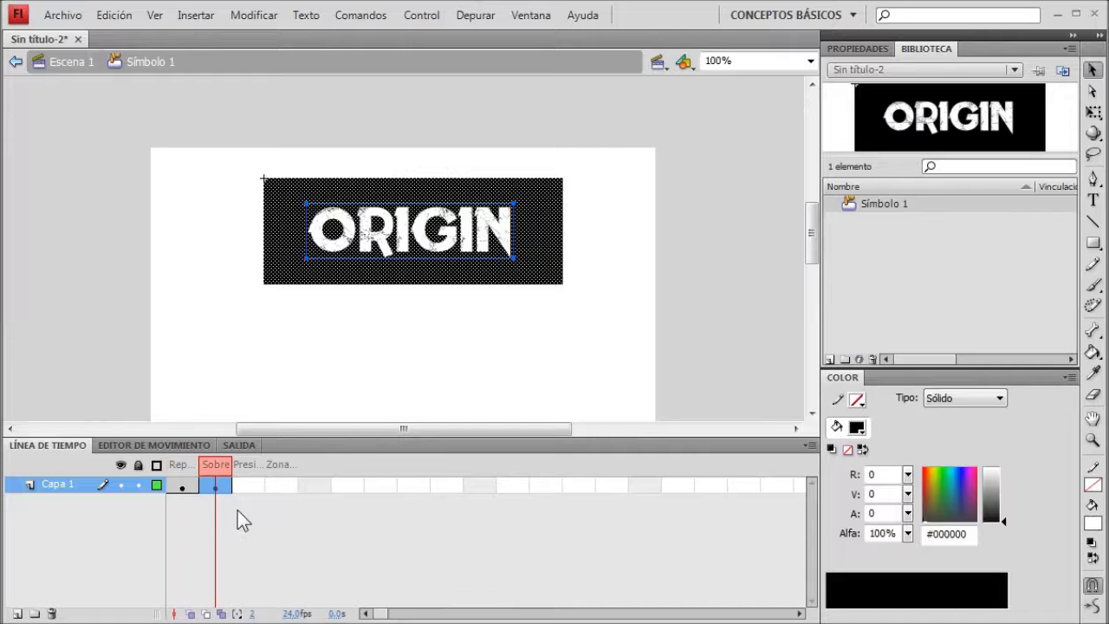
{"action": "key", "text": "t"}
{"action": "left_click", "coordinate": [445, 241]}
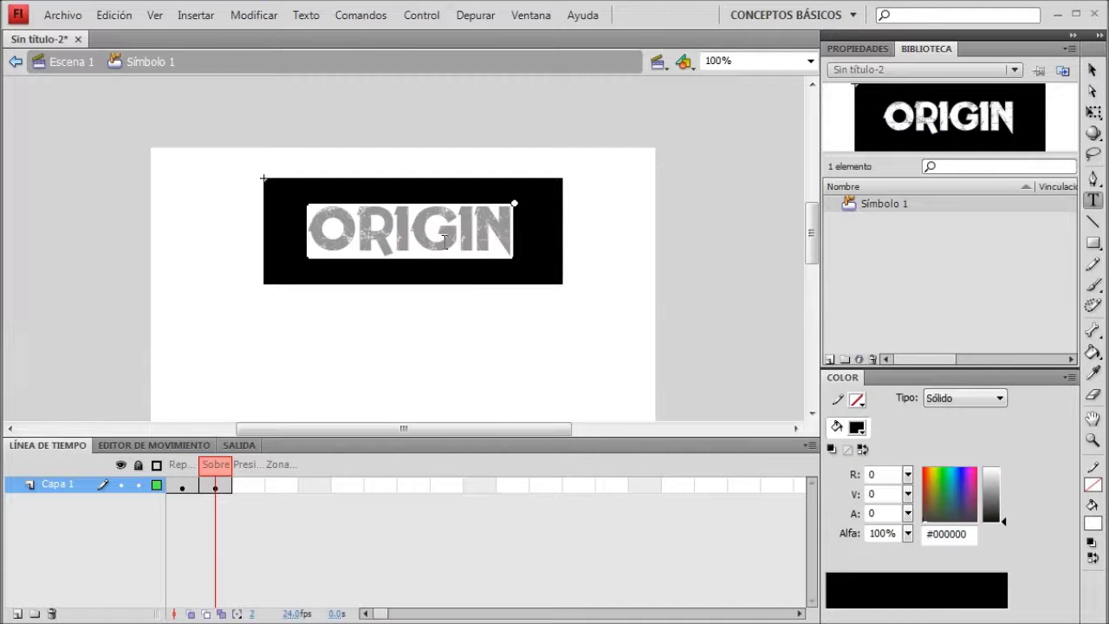
{"action": "type", "text": "STUDI"}
{"action": "key", "text": "BackSpace"}
{"action": "key", "text": "BackSpace"}
{"action": "key", "text": "BackSpace"}
{"action": "key", "text": "BackSpace"}
{"action": "key", "text": "BackSpace"}
{"action": "key", "text": "BackSpace"}
{"action": "key", "text": "BackSpace"}
{"action": "key", "text": "BackSpace"}
{"action": "key", "text": "BackSpace"}
{"action": "key", "text": "BackSpace"}
{"action": "key", "text": "BackSpace"}
{"action": "type", "text": "STUDIOS"}
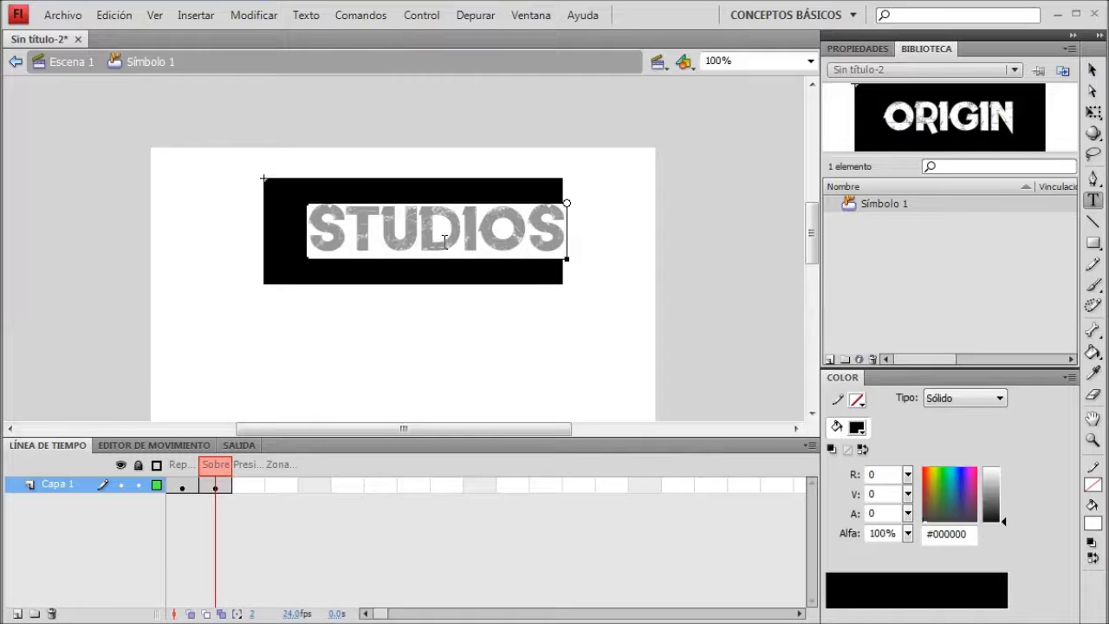
Step: Nudge the "STUDIOS" text left until it is centered on the black rectangle
{"action": "left_click", "coordinate": [1094, 69]}
{"action": "key", "text": "Left"}
{"action": "key", "text": "Left"}
{"action": "key", "text": "Left"}
{"action": "key", "text": "Left"}
{"action": "key", "text": "Left"}
{"action": "key", "text": "Left"}
{"action": "key", "text": "Left"}
{"action": "key", "text": "Left"}
{"action": "key", "text": "Left"}
{"action": "key", "text": "Left"}
{"action": "key", "text": "Left"}
{"action": "key", "text": "Left"}
{"action": "key", "text": "Left"}
{"action": "key", "text": "Left"}
{"action": "key", "text": "Left"}
{"action": "key", "text": "Left"}
{"action": "key", "text": "Left"}
{"action": "key", "text": "Left"}
{"action": "key", "text": "Left"}
{"action": "key", "text": "Left"}
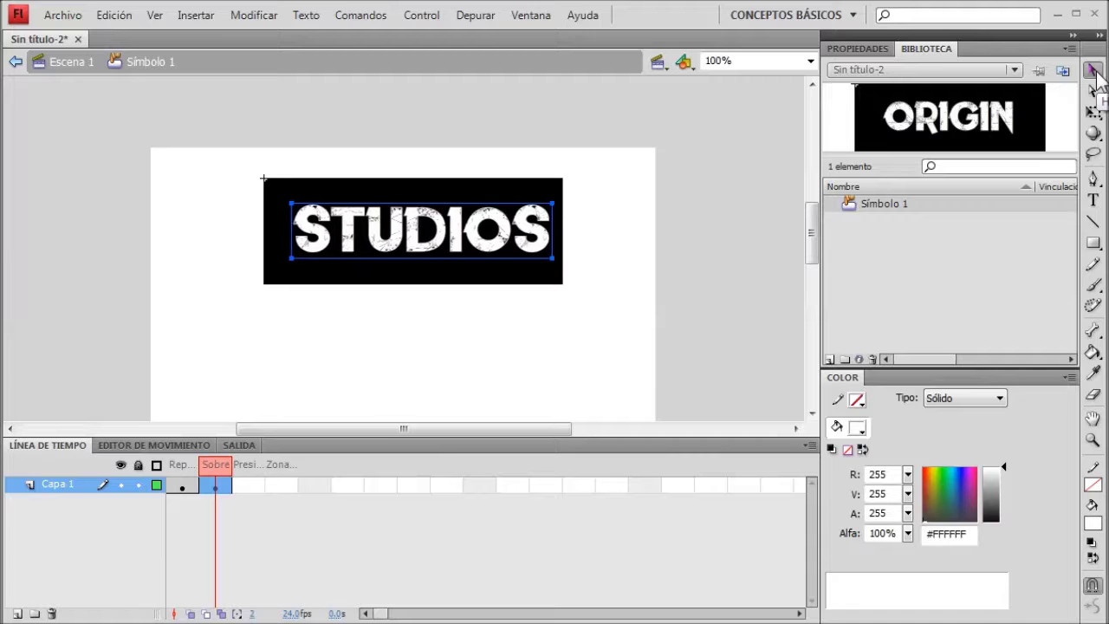
{"action": "key", "text": "Left"}
{"action": "key", "text": "Left"}
{"action": "key", "text": "Left"}
{"action": "key", "text": "Left"}
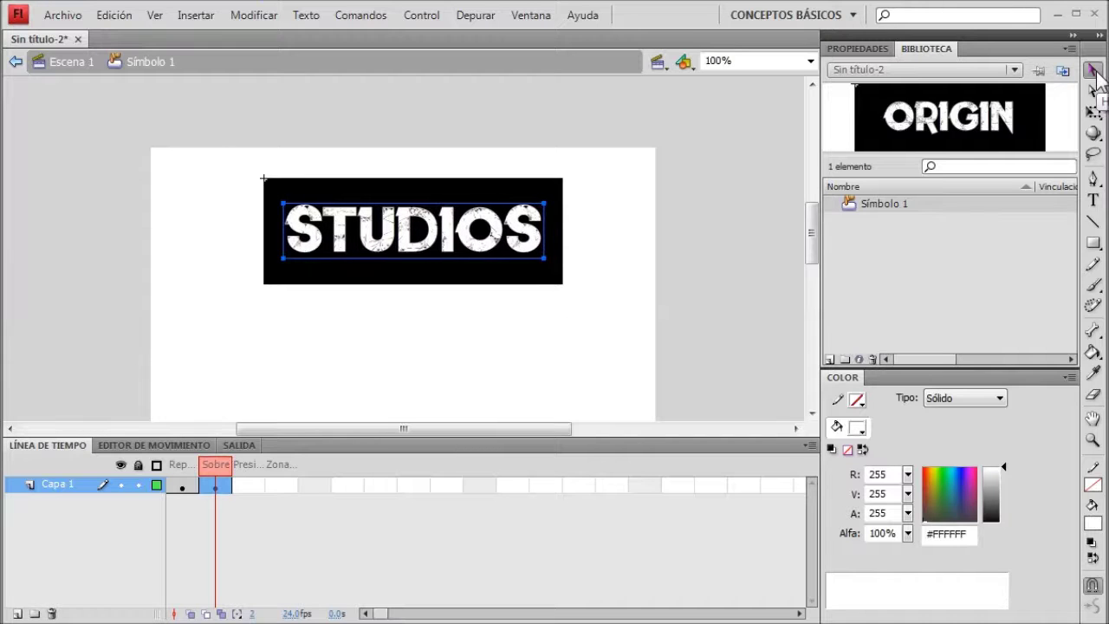
Step: Return to the main scene and test the button's rollover and click behavior in the movie preview, closing the preview when done
{"action": "double_click", "coordinate": [760, 247]}
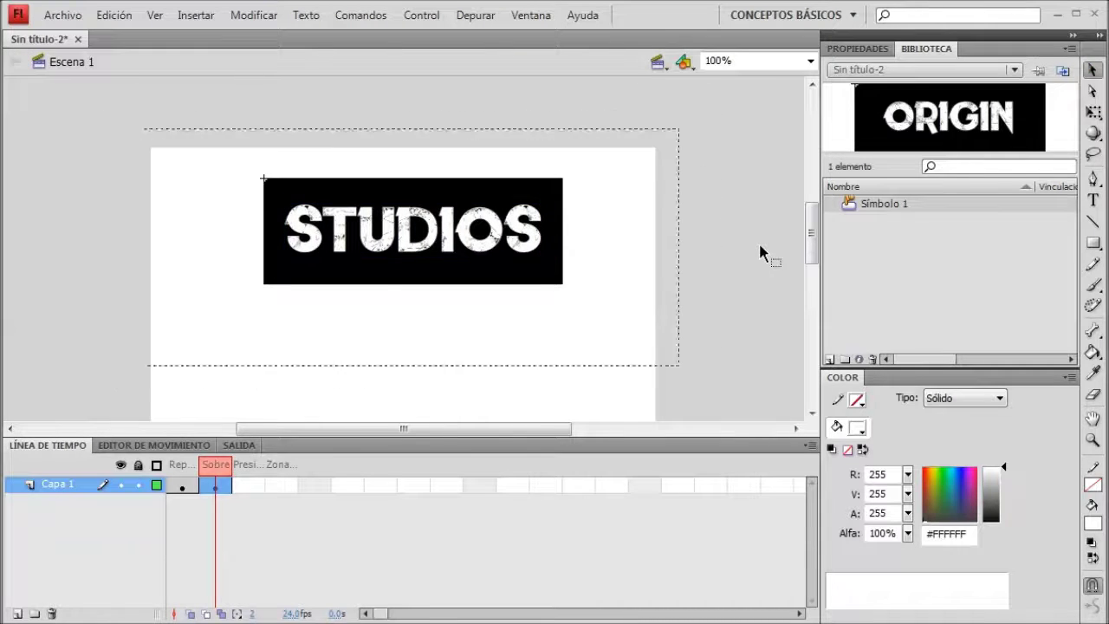
{"action": "key", "text": "ctrl+Return"}
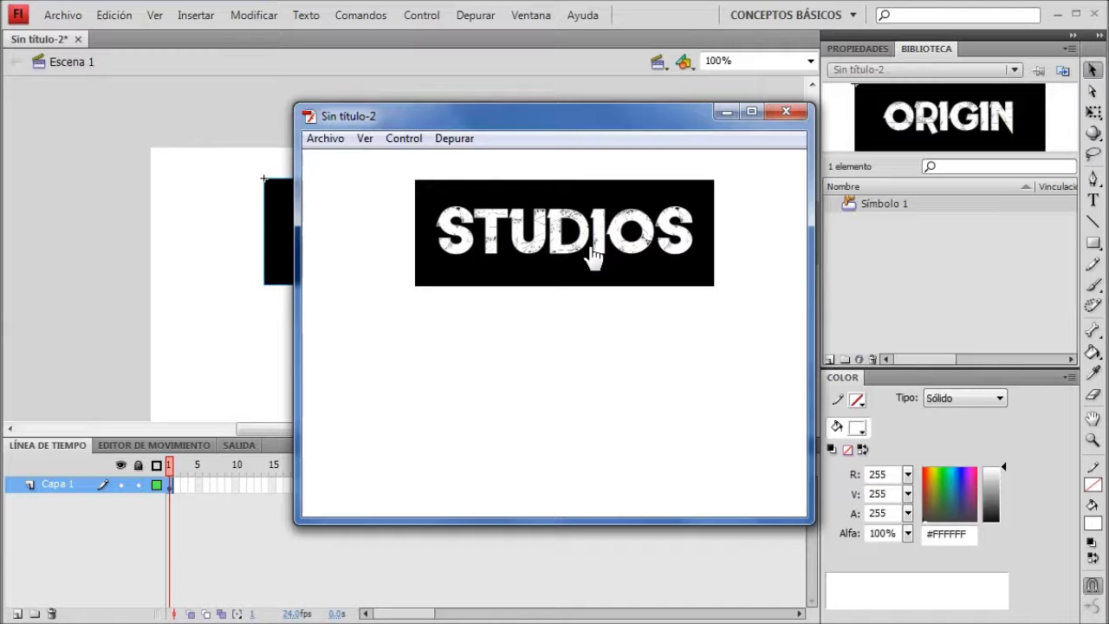
{"action": "left_click", "coordinate": [594, 256]}
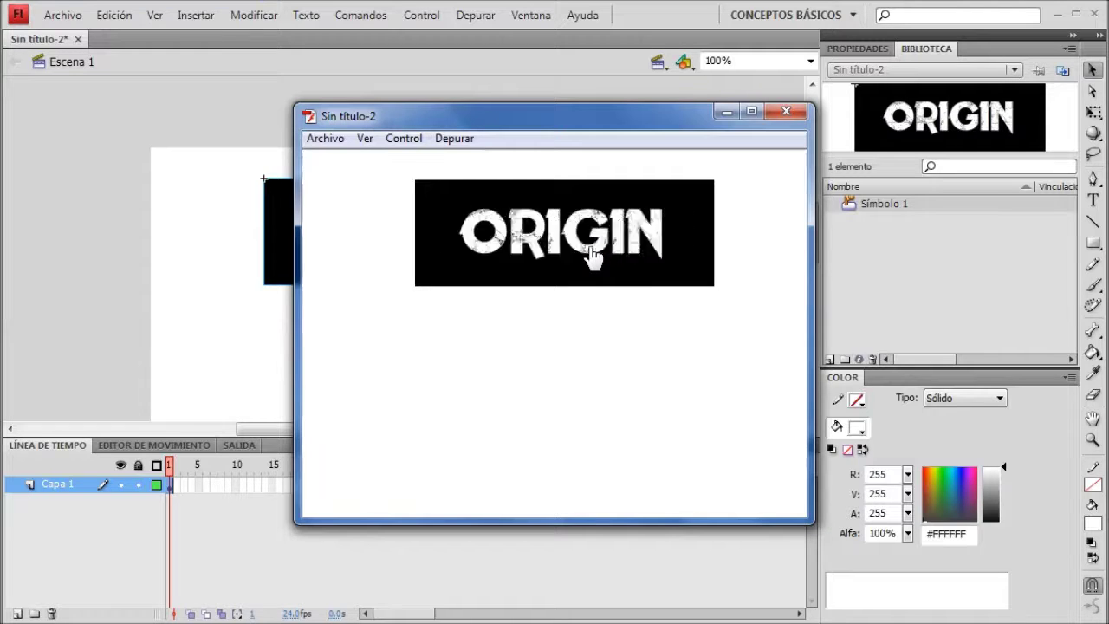
{"action": "left_click", "coordinate": [786, 110]}
Step: Reopen the button symbol for editing and insert a keyframe in its pressed state
{"action": "double_click", "coordinate": [384, 281]}
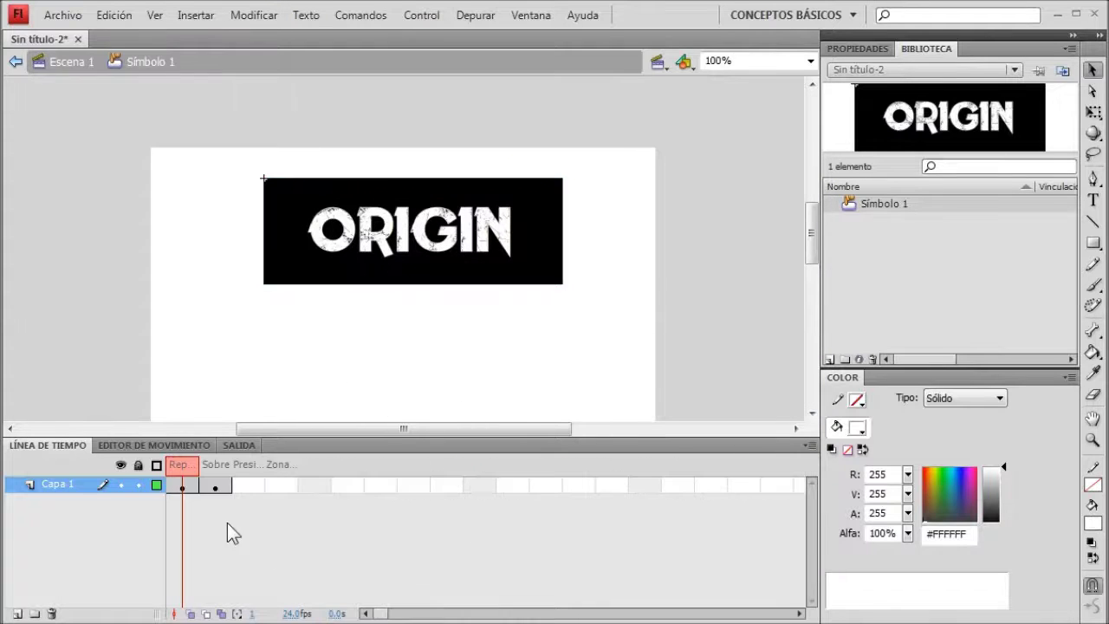
{"action": "left_click", "coordinate": [245, 486]}
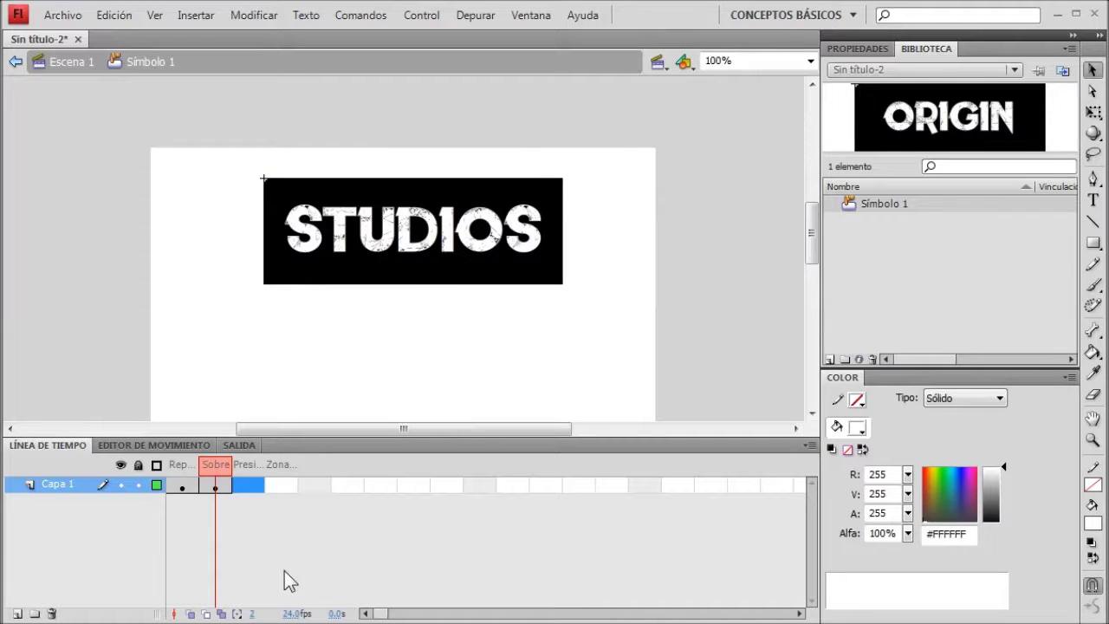
{"action": "left_click", "coordinate": [248, 486]}
{"action": "right_click", "coordinate": [247, 485]}
{"action": "left_click", "coordinate": [408, 117]}
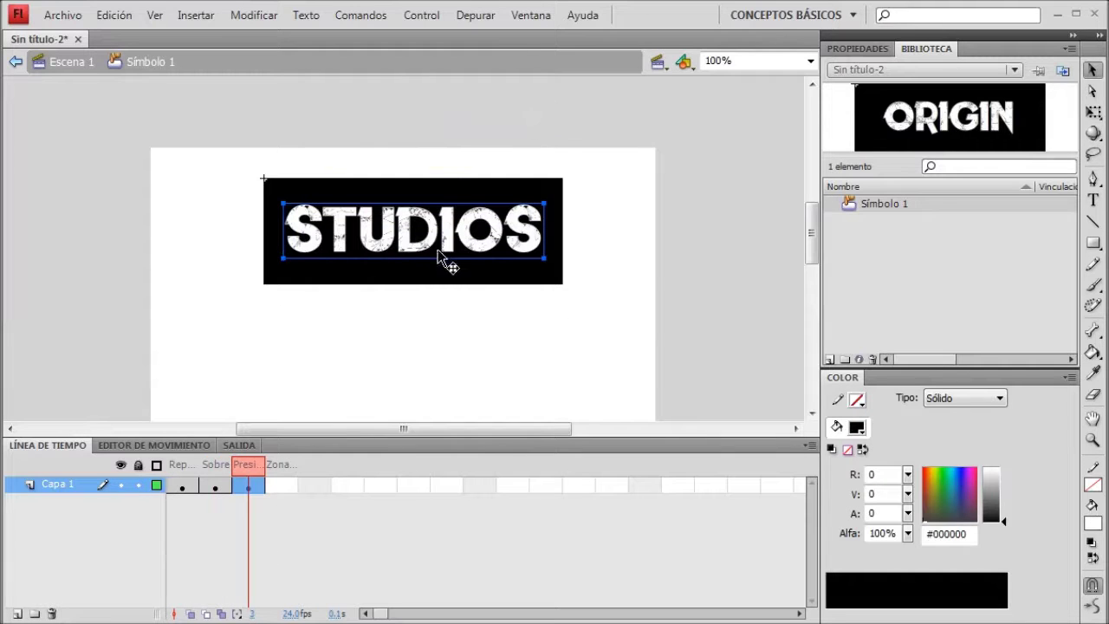
{"action": "left_click", "coordinate": [216, 485]}
{"action": "left_click", "coordinate": [252, 486]}
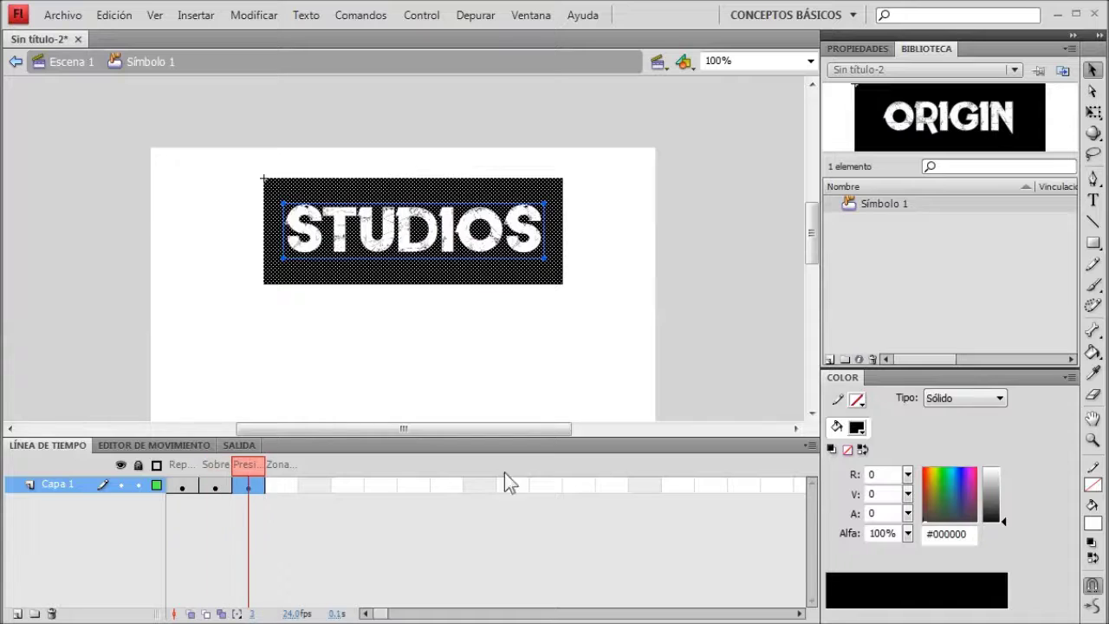
Step: Replace the "STUDIOS" text in the button's pressed state with "PRESENTA"
{"action": "key", "text": "t"}
{"action": "left_click", "coordinate": [493, 245]}
{"action": "key", "text": "BackSpace"}
{"action": "key", "text": "BackSpace"}
{"action": "key", "text": "BackSpace"}
{"action": "key", "text": "BackSpace"}
{"action": "key", "text": "BackSpace"}
{"action": "key", "text": "BackSpace"}
{"action": "key", "text": "BackSpace"}
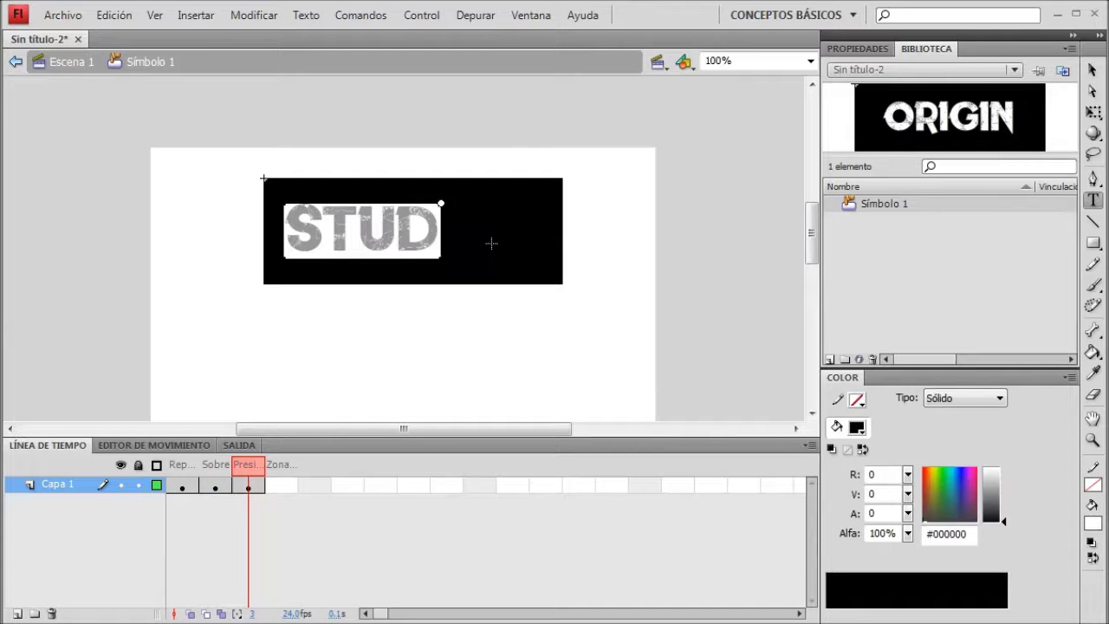
{"action": "type", "text": "PRESENTA"}
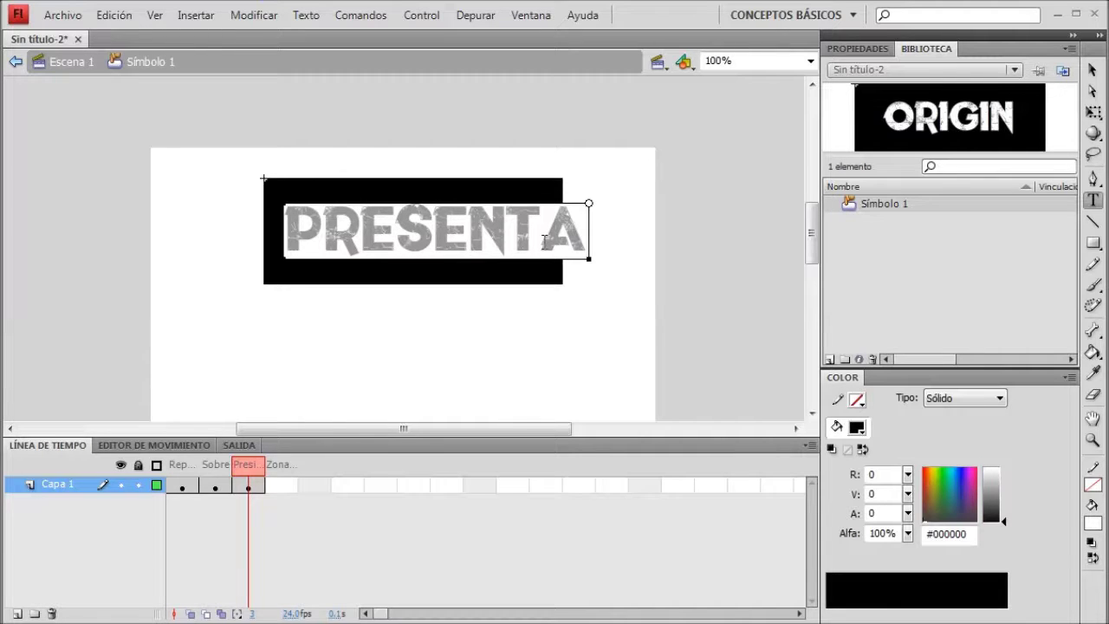
Step: Set the font size of the whole "PRESENTA" text to 46 pt
{"action": "double_click", "coordinate": [545, 242]}
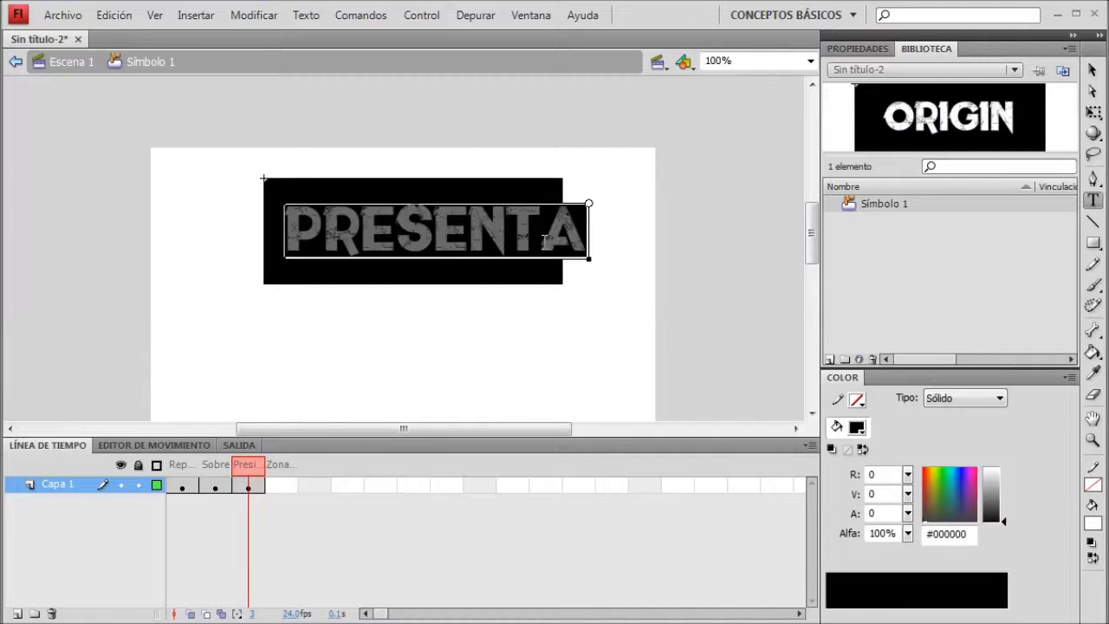
{"action": "left_click", "coordinate": [861, 49]}
{"action": "left_click", "coordinate": [901, 272]}
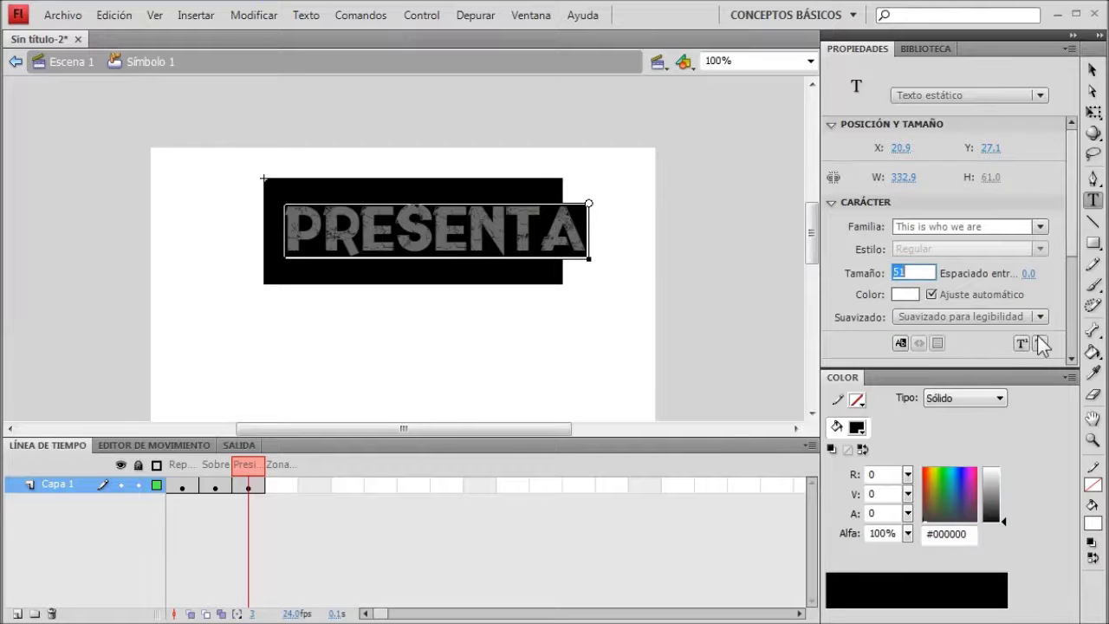
{"action": "type", "text": "46"}
{"action": "key", "text": "Return"}
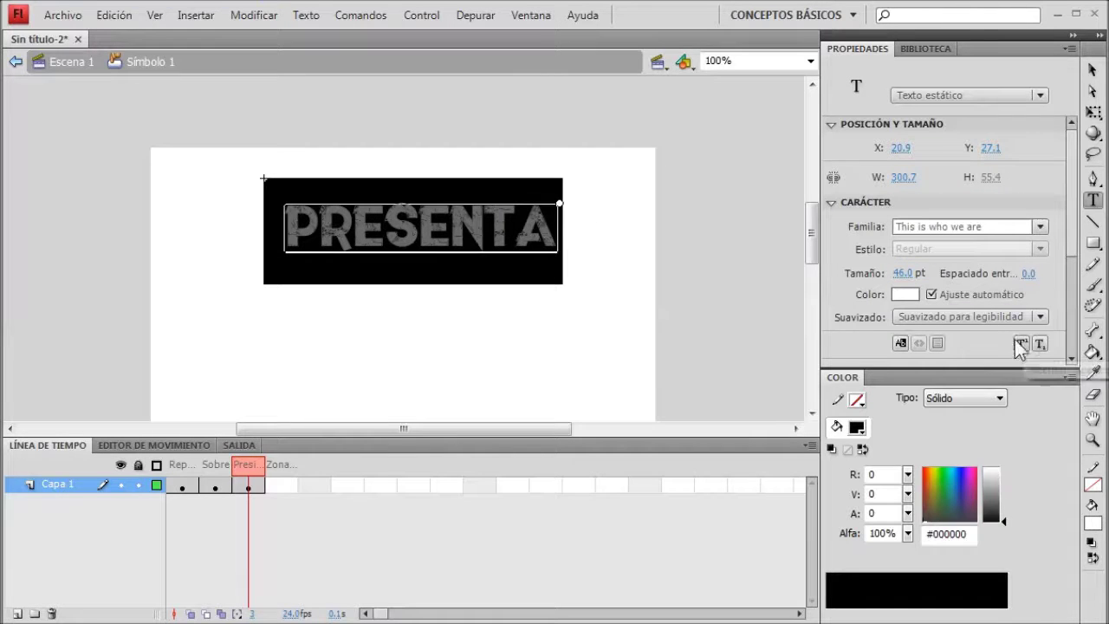
Step: Nudge the "PRESENTA" text left and slightly down to X 11.9, Y 29.1, centering it on the black rectangle
{"action": "left_click", "coordinate": [1094, 70]}
{"action": "key", "text": "Left"}
{"action": "key", "text": "Left"}
{"action": "key", "text": "Left"}
{"action": "key", "text": "Left"}
{"action": "key", "text": "Left"}
{"action": "key", "text": "Left"}
{"action": "key", "text": "Left"}
{"action": "key", "text": "Down"}
{"action": "key", "text": "Down"}
{"action": "key", "text": "Left"}
{"action": "key", "text": "Left"}
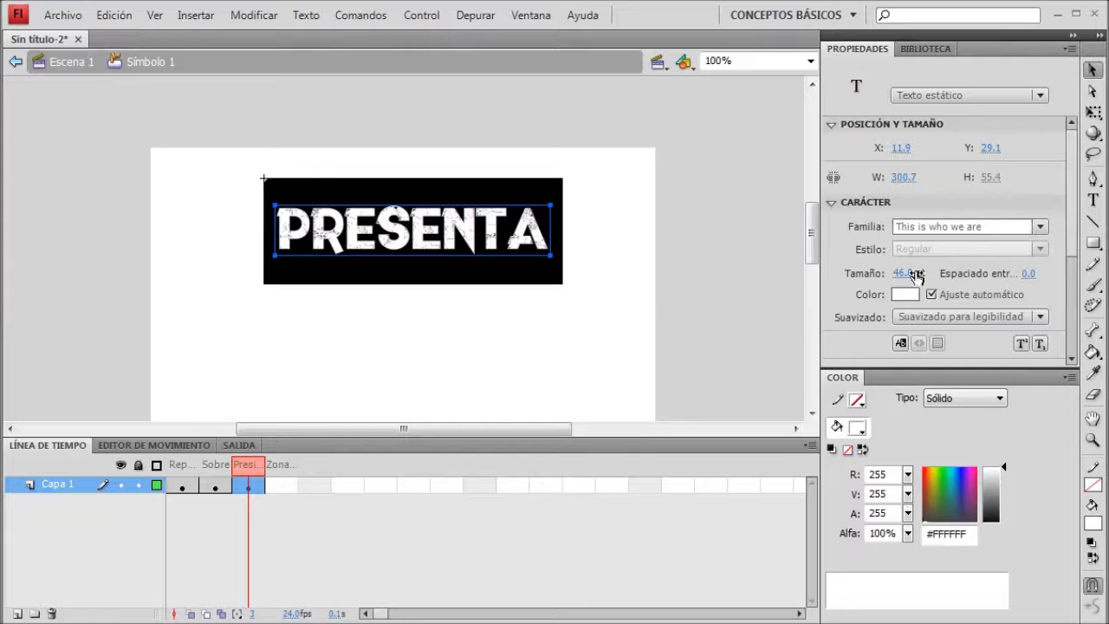
Step: Return to the main scene and test all the button's states in the movie preview, including repeated clicks, closing the preview when done
{"action": "double_click", "coordinate": [723, 272]}
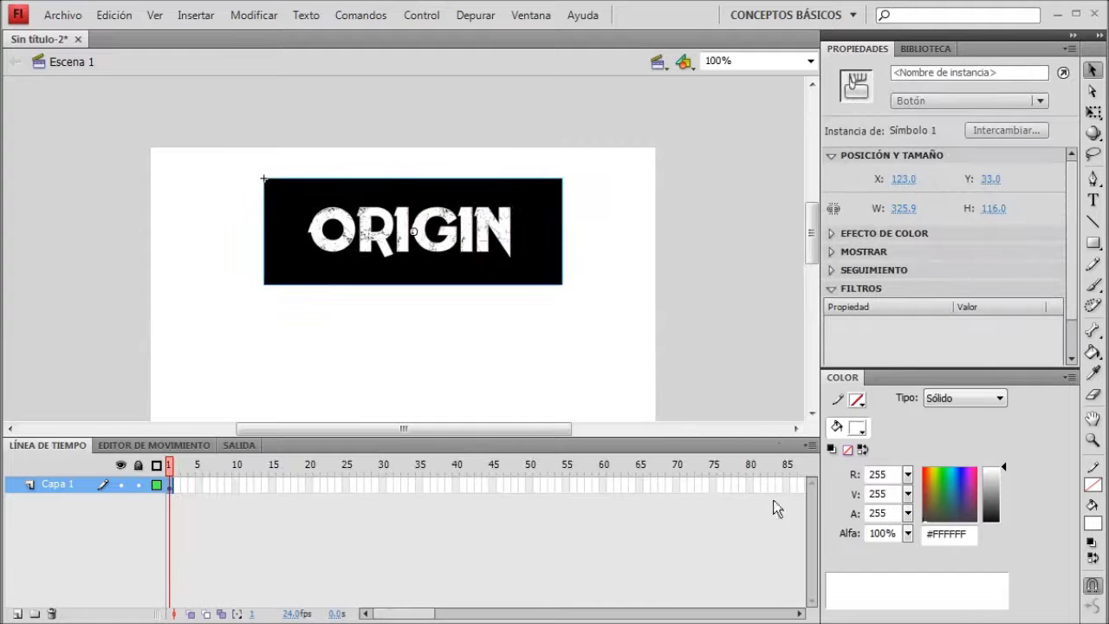
{"action": "key", "text": "ctrl+Return"}
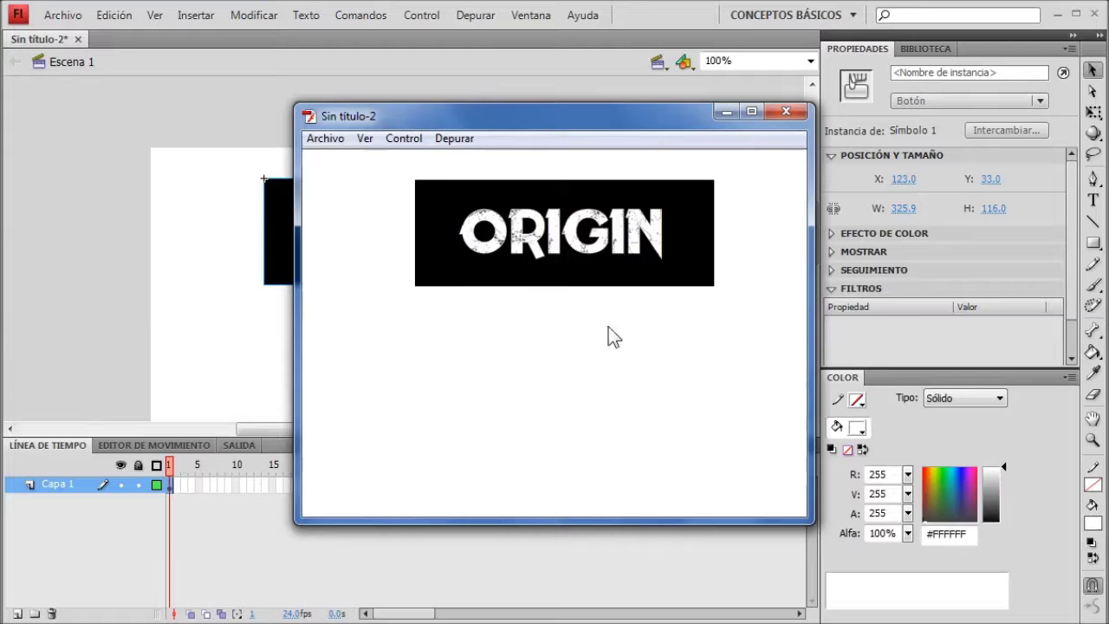
{"action": "left_click", "coordinate": [587, 251]}
{"action": "left_click", "coordinate": [557, 248]}
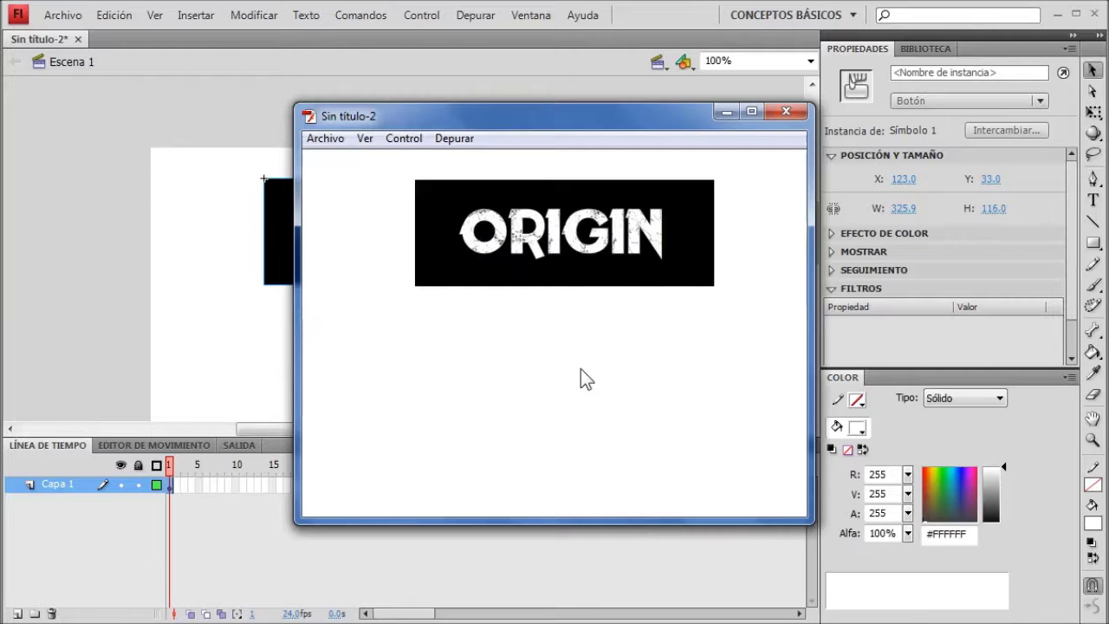
{"action": "left_click", "coordinate": [604, 237]}
{"action": "left_click", "coordinate": [786, 111]}
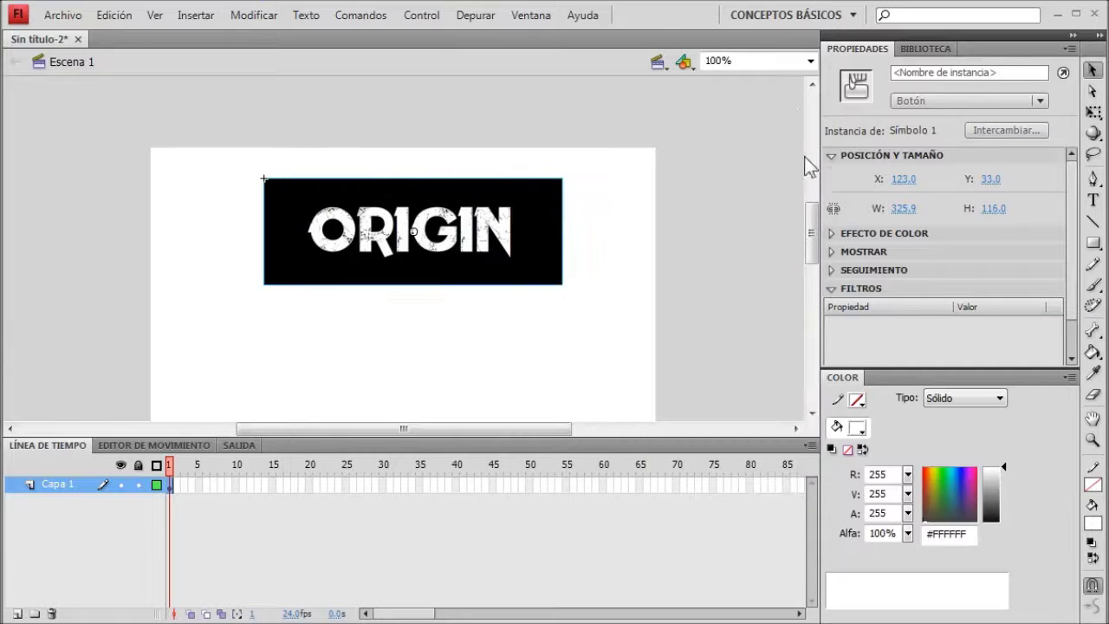
Step: Import the Peli01.swf file from the desktop into the library and preview it there
{"action": "left_click_drag", "start_coordinate": [812, 223], "coordinate": [812, 242]}
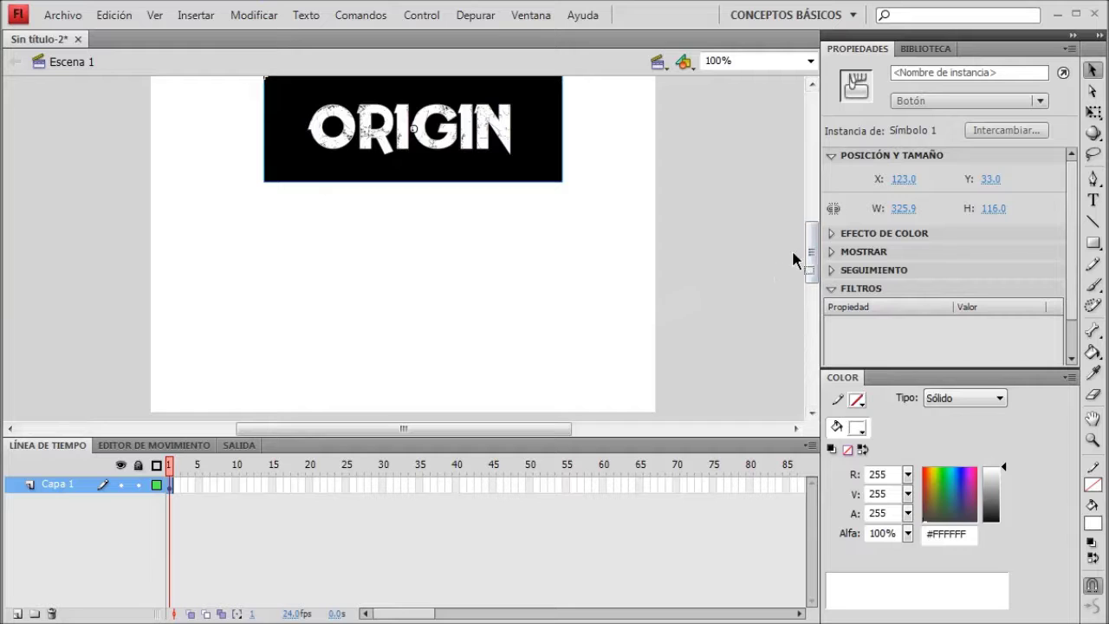
{"action": "left_click", "coordinate": [924, 49]}
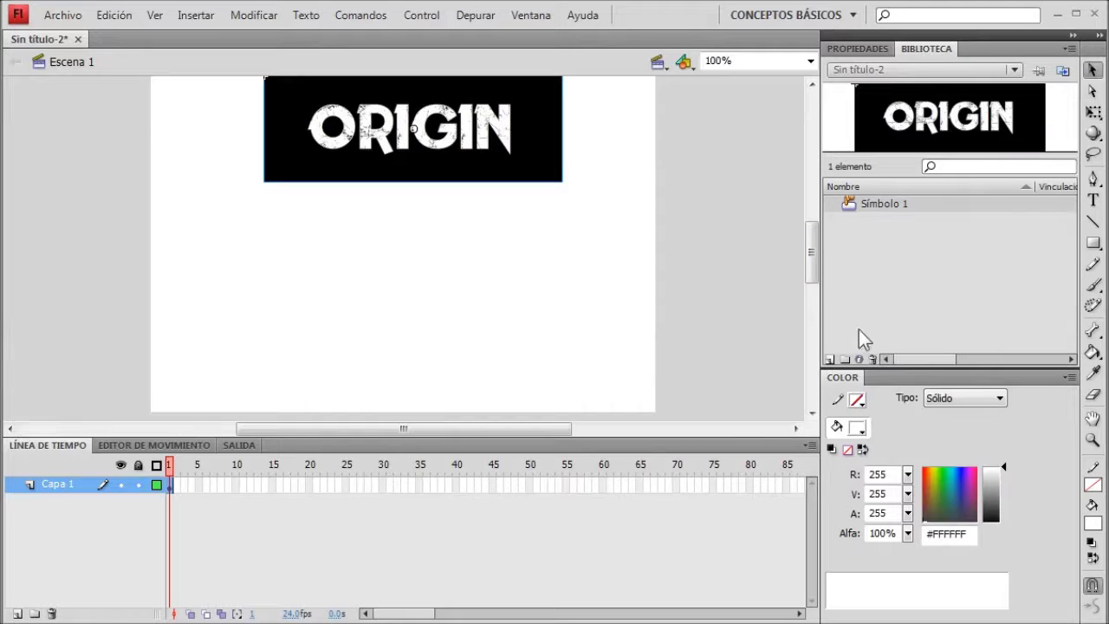
{"action": "left_click", "coordinate": [440, 200]}
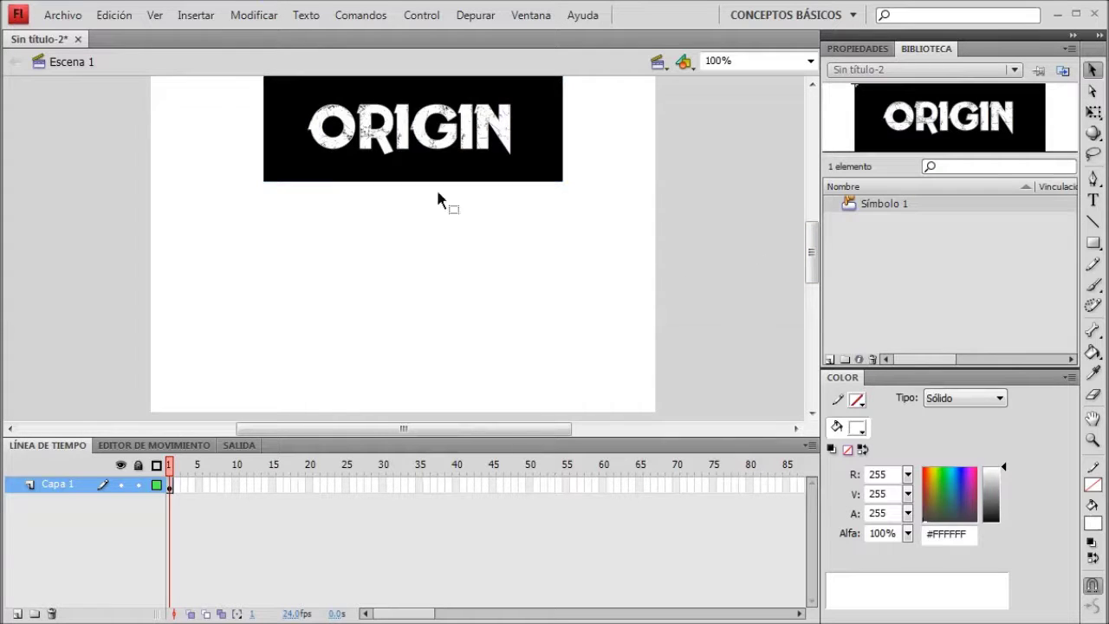
{"action": "left_click", "coordinate": [57, 19]}
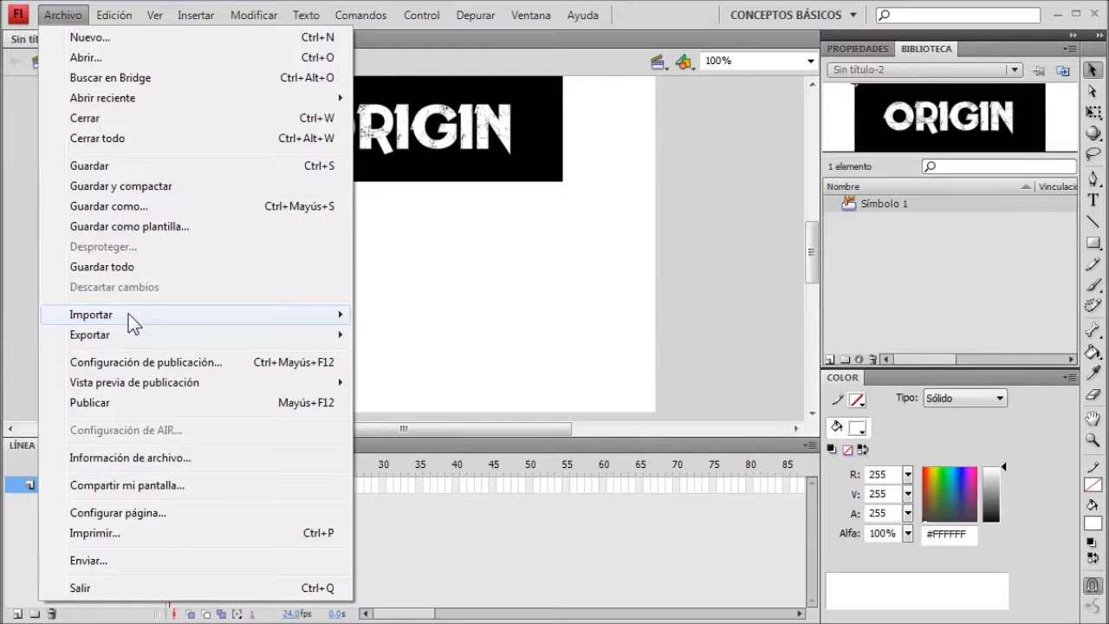
{"action": "mouse_move", "coordinate": [260, 325]}
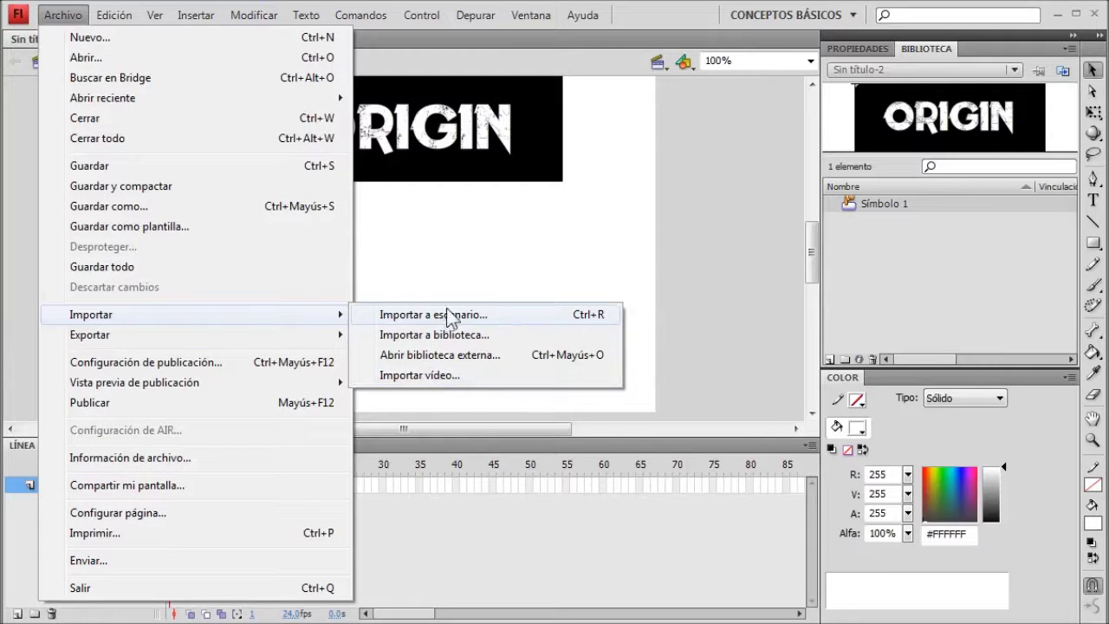
{"action": "left_click", "coordinate": [473, 337]}
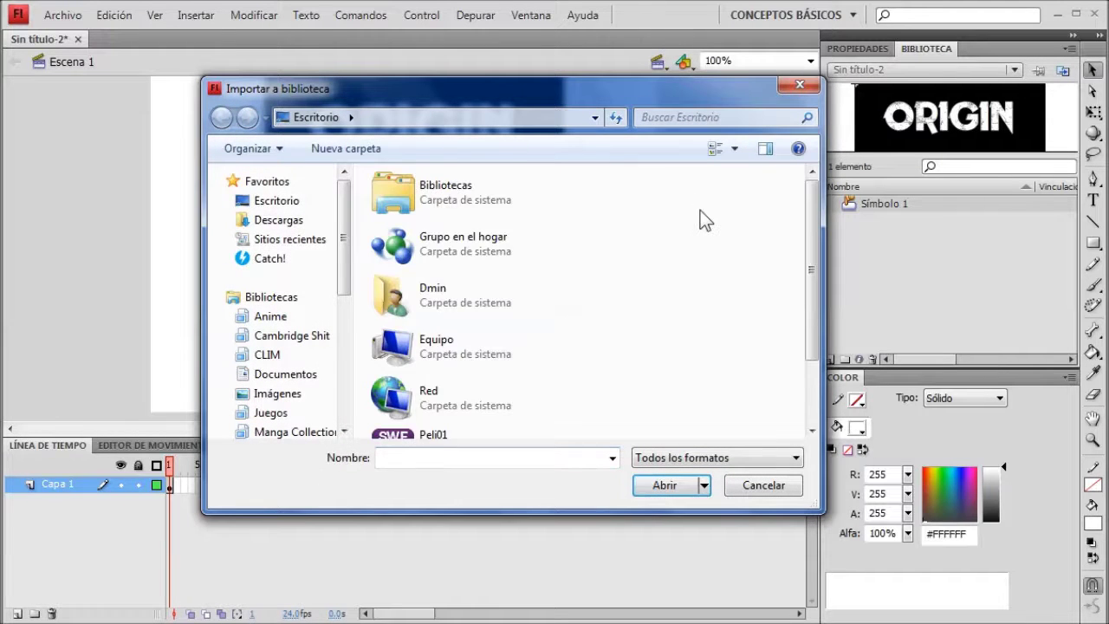
{"action": "scroll", "coordinate": [684, 355], "scroll_direction": "down", "scroll_amount": 2}
{"action": "left_click", "coordinate": [446, 366]}
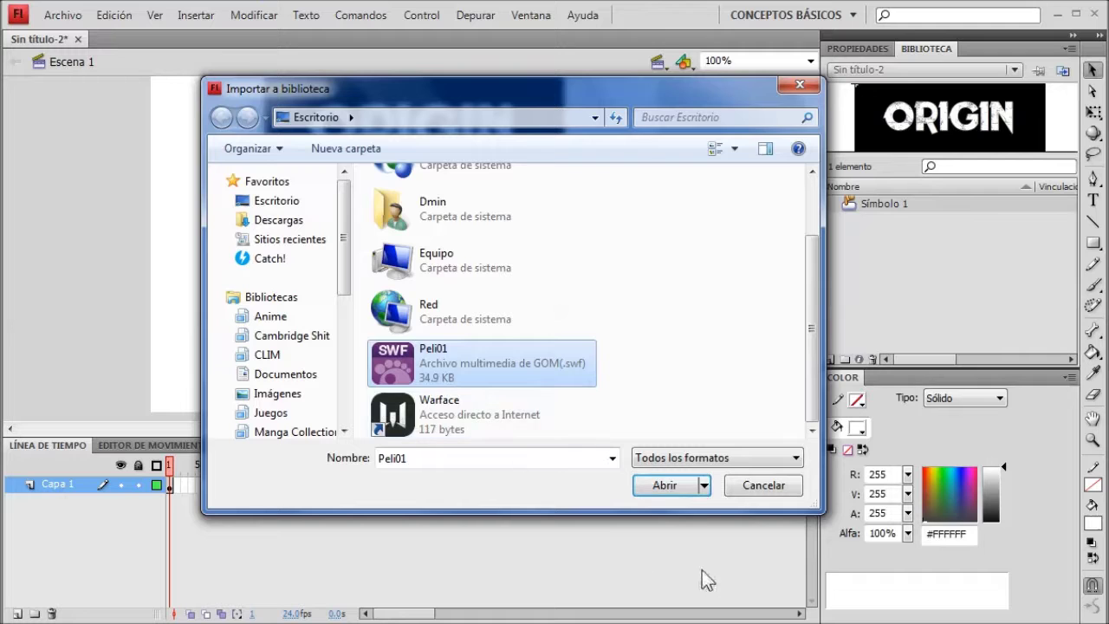
{"action": "left_click", "coordinate": [663, 485]}
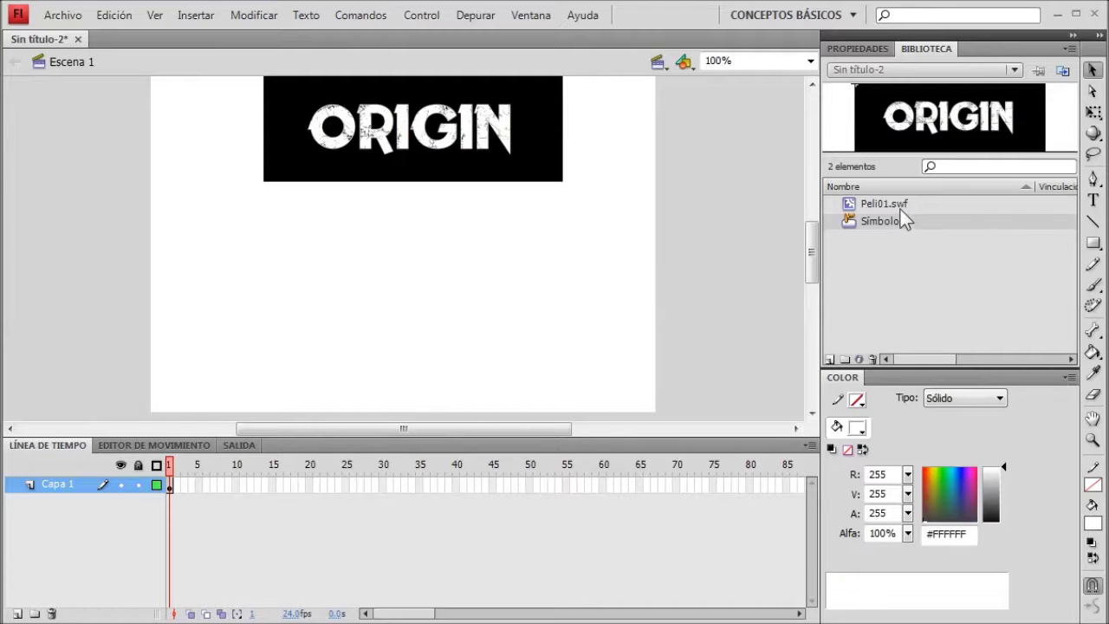
{"action": "left_click", "coordinate": [900, 207]}
Step: Draw a wide rectangle below the black ORIGIN button and fill it with blue #0066FF
{"action": "left_click", "coordinate": [1093, 243]}
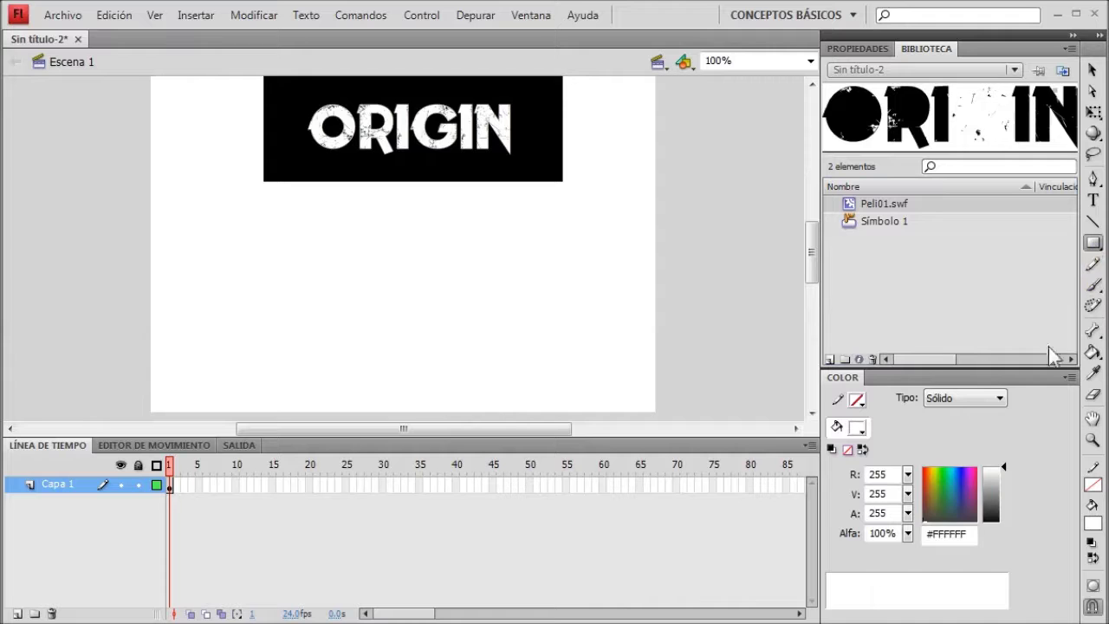
{"action": "mouse_move", "coordinate": [261, 258]}
{"action": "left_mouse_down"}
{"action": "mouse_move", "coordinate": [545, 352]}
{"action": "mouse_move", "coordinate": [563, 334]}
{"action": "mouse_move", "coordinate": [570, 343]}
{"action": "left_mouse_up"}
{"action": "left_click", "coordinate": [1094, 73]}
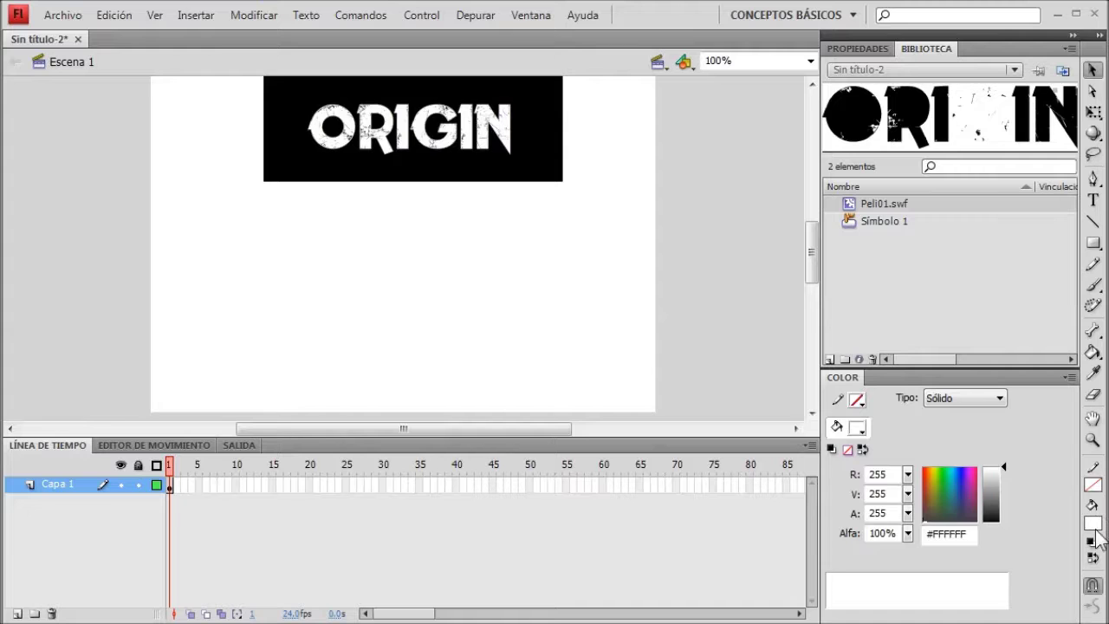
{"action": "left_click", "coordinate": [401, 279]}
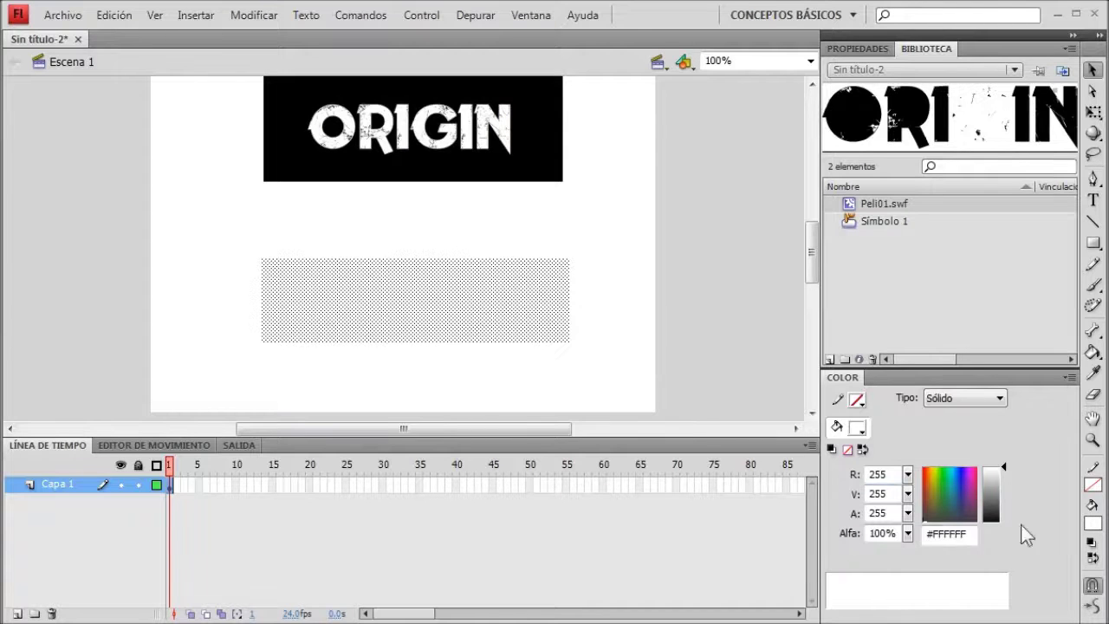
{"action": "left_click", "coordinate": [1094, 525]}
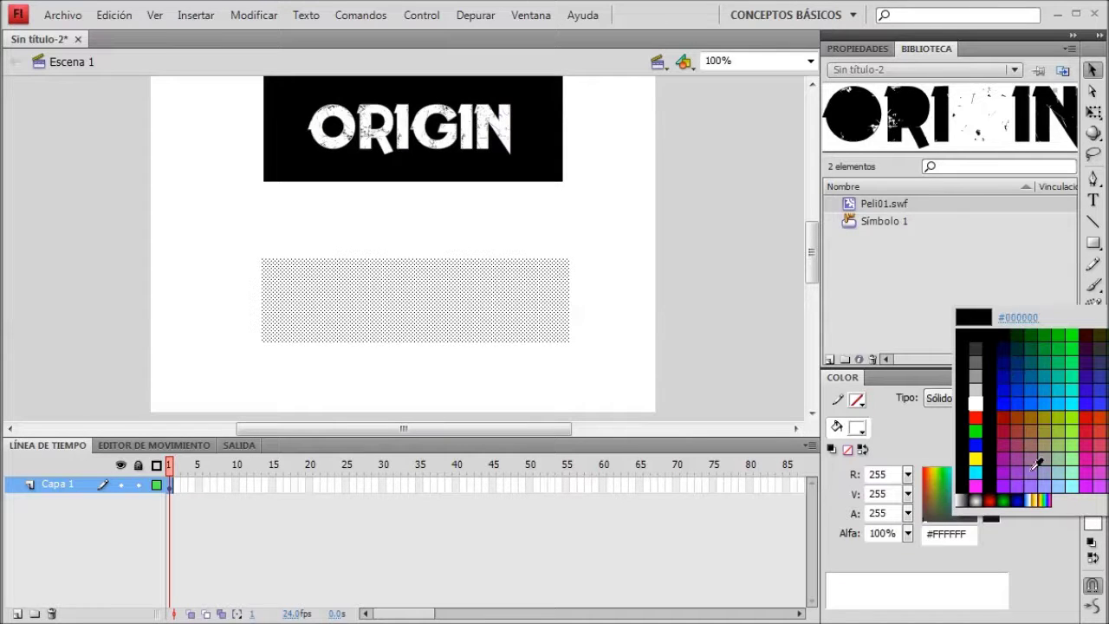
{"action": "left_click", "coordinate": [1043, 404]}
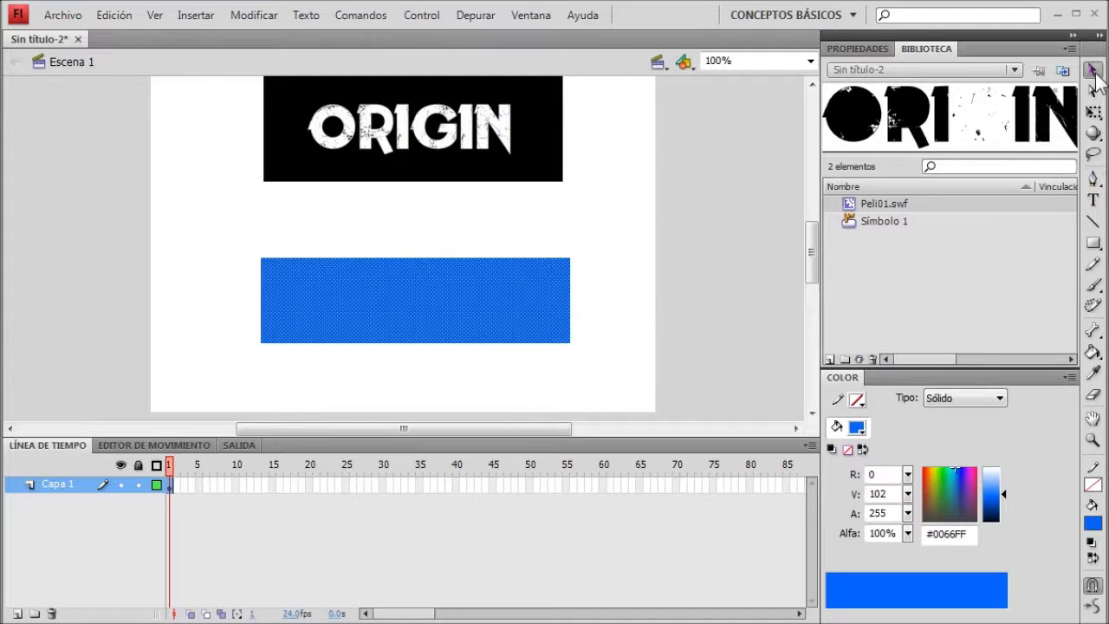
{"action": "left_click", "coordinate": [938, 300]}
{"action": "left_click", "coordinate": [619, 335]}
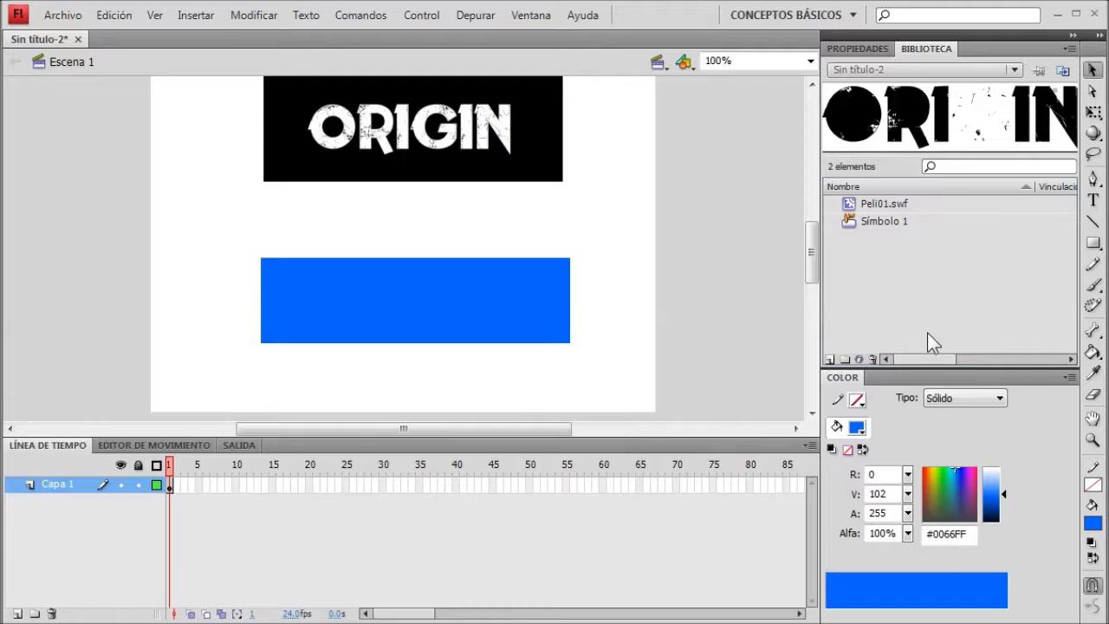
Step: Examine the character properties of the ORIGIN text inside the black button symbol, then return to the main scene and the library
{"action": "left_click", "coordinate": [421, 130]}
{"action": "double_click", "coordinate": [448, 138]}
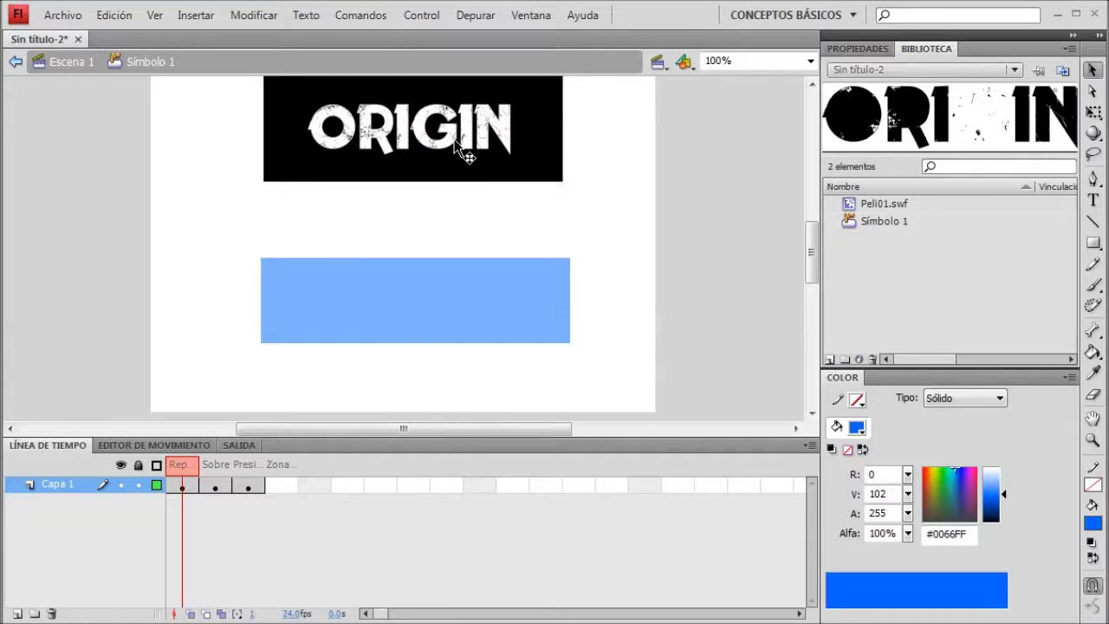
{"action": "double_click", "coordinate": [452, 145]}
{"action": "left_click", "coordinate": [856, 47]}
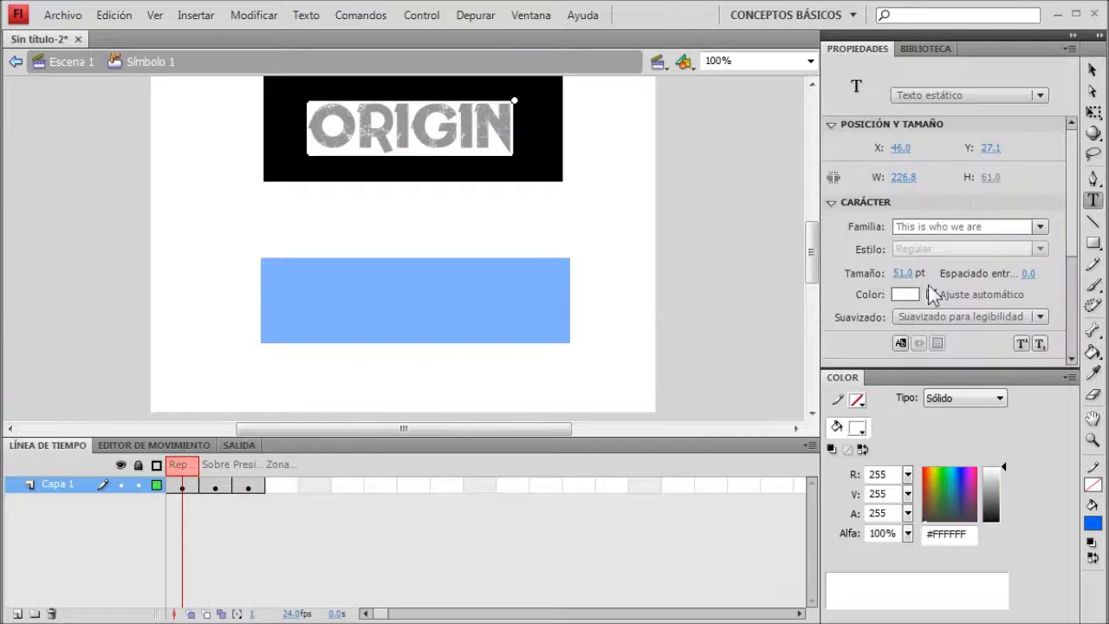
{"action": "key", "text": "Escape"}
{"action": "left_click", "coordinate": [1092, 70]}
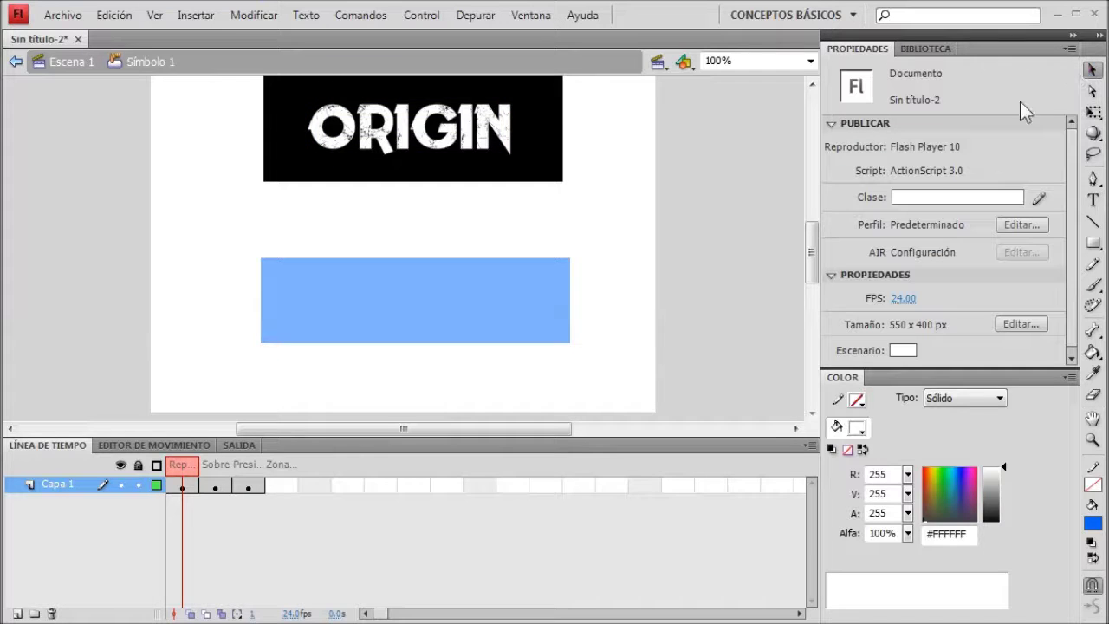
{"action": "double_click", "coordinate": [690, 208]}
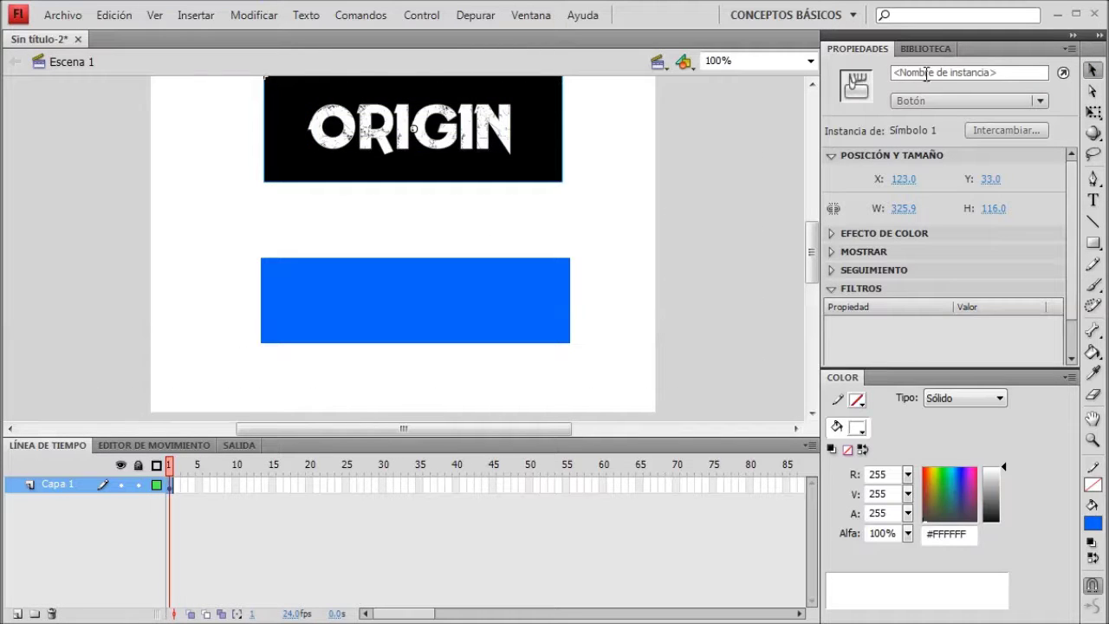
{"action": "left_click", "coordinate": [925, 50]}
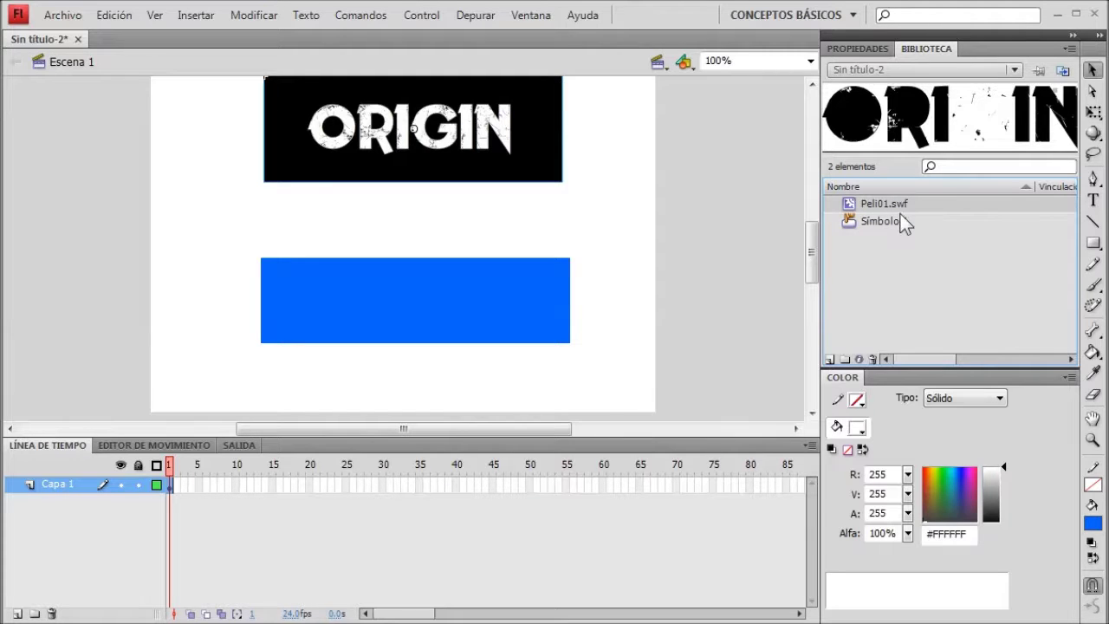
Step: Add the text "ORIGIN" over the blue rectangle and colour it black #000000
{"action": "left_click", "coordinate": [1093, 199]}
{"action": "left_click", "coordinate": [418, 292]}
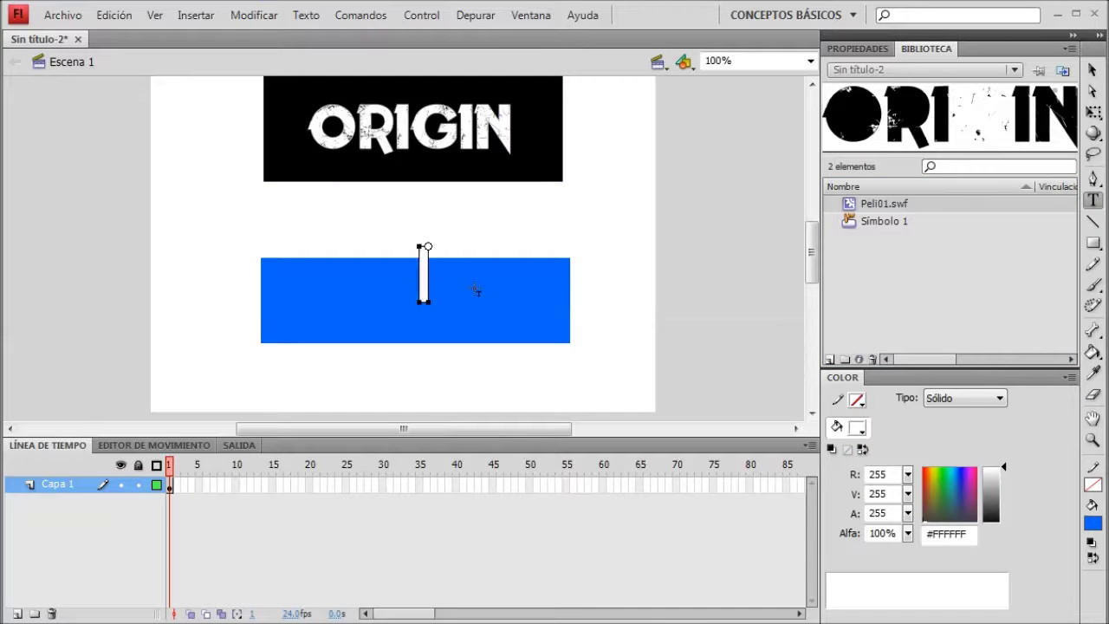
{"action": "type", "text": "ORIGIN"}
{"action": "key", "text": "ctrl+a"}
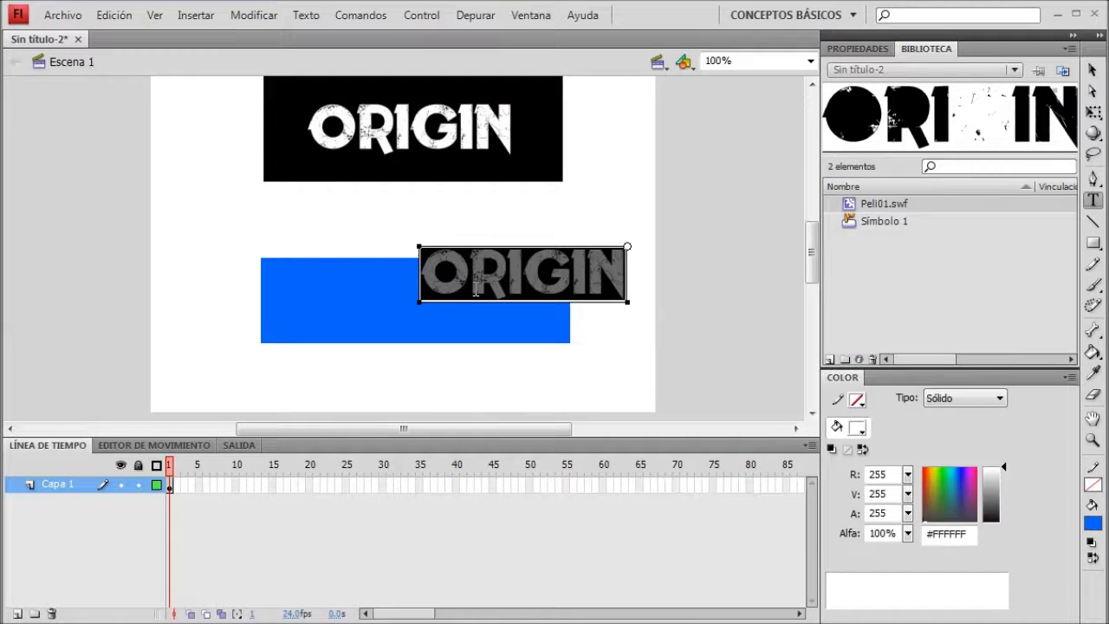
{"action": "left_click", "coordinate": [1093, 522]}
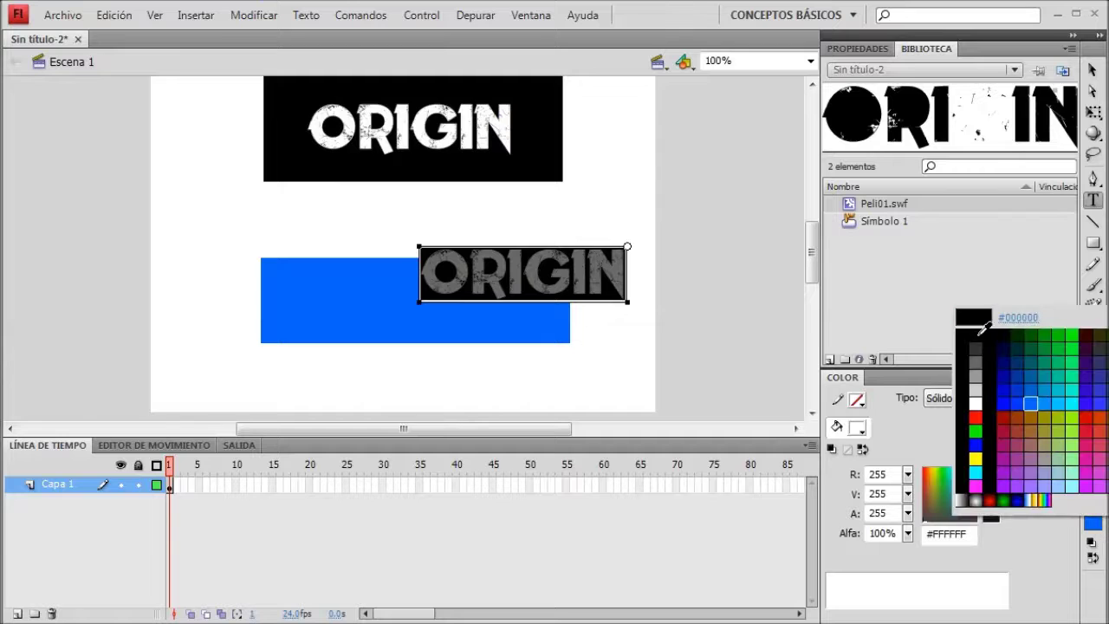
{"action": "left_click", "coordinate": [982, 344]}
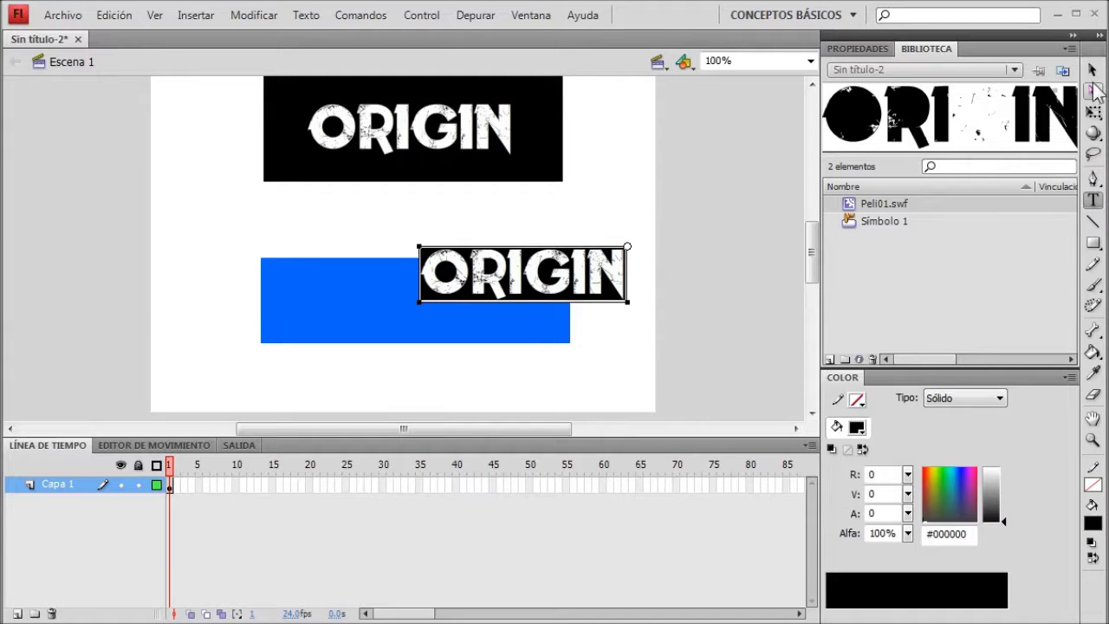
Step: Nudge the black "ORIGIN" text down and left until it is centred on the blue rectangle
{"action": "left_click", "coordinate": [1092, 70]}
{"action": "key", "text": "Down"}
{"action": "key", "text": "Down"}
{"action": "key", "text": "Down"}
{"action": "key", "text": "Down"}
{"action": "key", "text": "Down"}
{"action": "key", "text": "Down"}
{"action": "key", "text": "Down"}
{"action": "key", "text": "Down"}
{"action": "key", "text": "Down"}
{"action": "key", "text": "Down"}
{"action": "key", "text": "Down"}
{"action": "key", "text": "Down"}
{"action": "key", "text": "Down"}
{"action": "key", "text": "Down"}
{"action": "key", "text": "Down"}
{"action": "key", "text": "Down"}
{"action": "key", "text": "Down"}
{"action": "key", "text": "Down"}
{"action": "key", "text": "Down"}
{"action": "key", "text": "Down"}
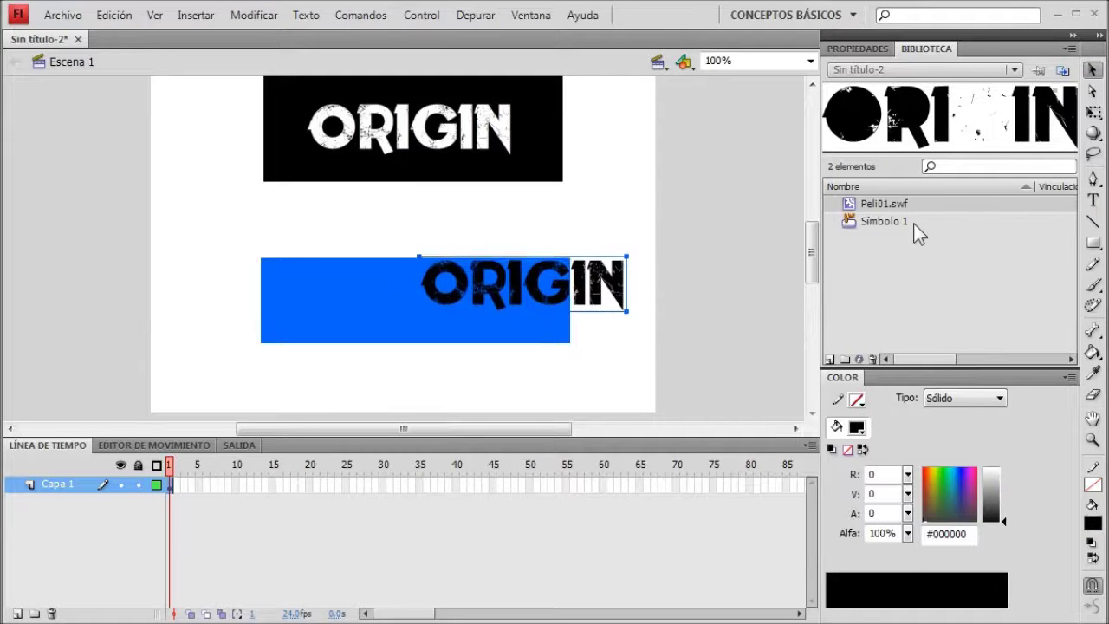
{"action": "key", "text": "Left"}
{"action": "key", "text": "Left"}
{"action": "key", "text": "Left"}
{"action": "key", "text": "Left"}
{"action": "key", "text": "Left"}
{"action": "key", "text": "Left"}
{"action": "key", "text": "Left"}
{"action": "key", "text": "Left"}
{"action": "key", "text": "Left"}
{"action": "key", "text": "Left"}
{"action": "key", "text": "Left"}
{"action": "key", "text": "Left"}
{"action": "key", "text": "Left"}
{"action": "key", "text": "Left"}
{"action": "key", "text": "Left"}
{"action": "key", "text": "Left"}
{"action": "key", "text": "Left"}
{"action": "key", "text": "Left"}
{"action": "key", "text": "Left"}
{"action": "key", "text": "Left"}
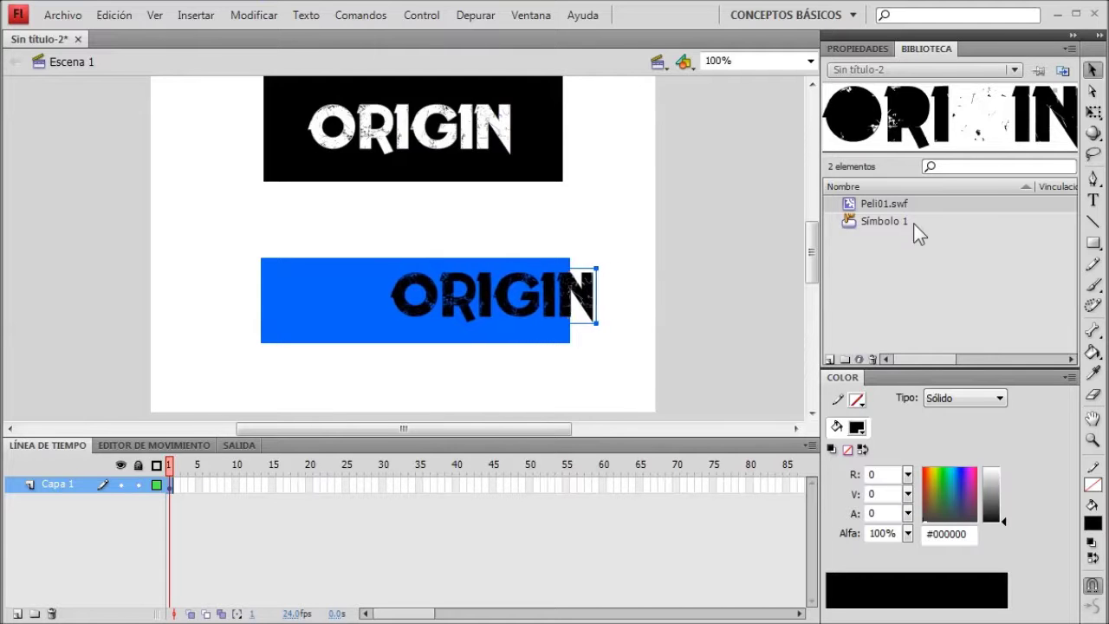
{"action": "key", "text": "Left"}
{"action": "key", "text": "Left"}
{"action": "key", "text": "Left"}
{"action": "key", "text": "Left"}
{"action": "key", "text": "Left"}
{"action": "key", "text": "Left"}
{"action": "key", "text": "Left"}
{"action": "key", "text": "Left"}
{"action": "key", "text": "Left"}
{"action": "key", "text": "Left"}
{"action": "key", "text": "Left"}
{"action": "key", "text": "Left"}
{"action": "key", "text": "Left"}
{"action": "key", "text": "Left"}
{"action": "key", "text": "Left"}
{"action": "key", "text": "Left"}
{"action": "key", "text": "Left"}
{"action": "key", "text": "Left"}
{"action": "key", "text": "Left"}
{"action": "key", "text": "Left"}
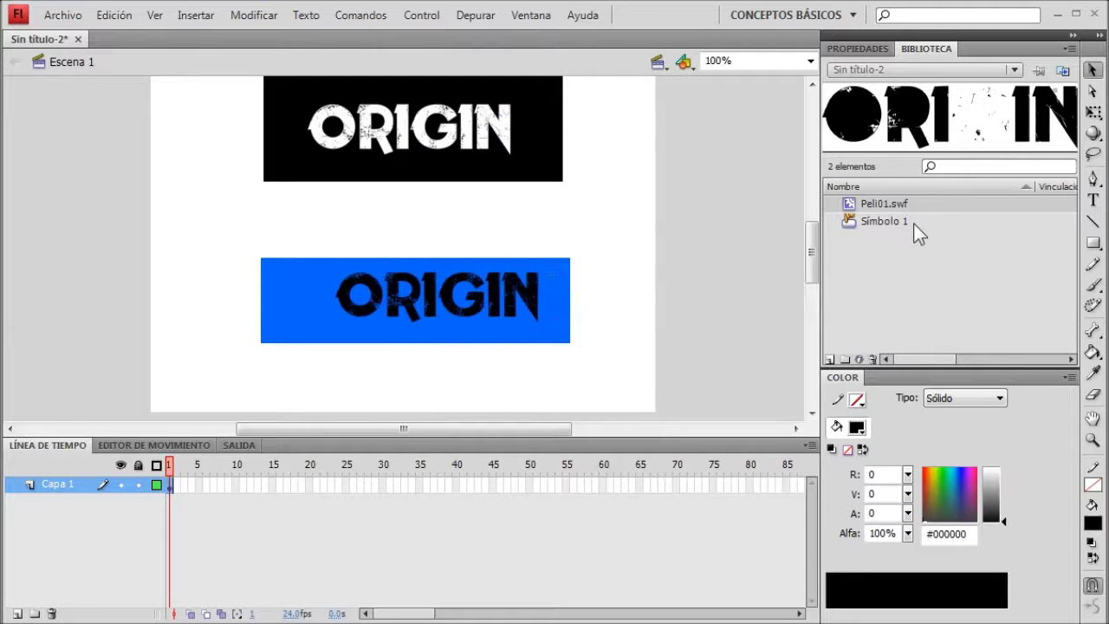
{"action": "key", "text": "Left"}
{"action": "key", "text": "Left"}
{"action": "key", "text": "Left"}
{"action": "key", "text": "Left"}
{"action": "key", "text": "Left"}
{"action": "key", "text": "Left"}
{"action": "key", "text": "Left"}
{"action": "key", "text": "Left"}
{"action": "key", "text": "Left"}
{"action": "key", "text": "Left"}
{"action": "key", "text": "Left"}
{"action": "key", "text": "Left"}
{"action": "key", "text": "Left"}
{"action": "key", "text": "Left"}
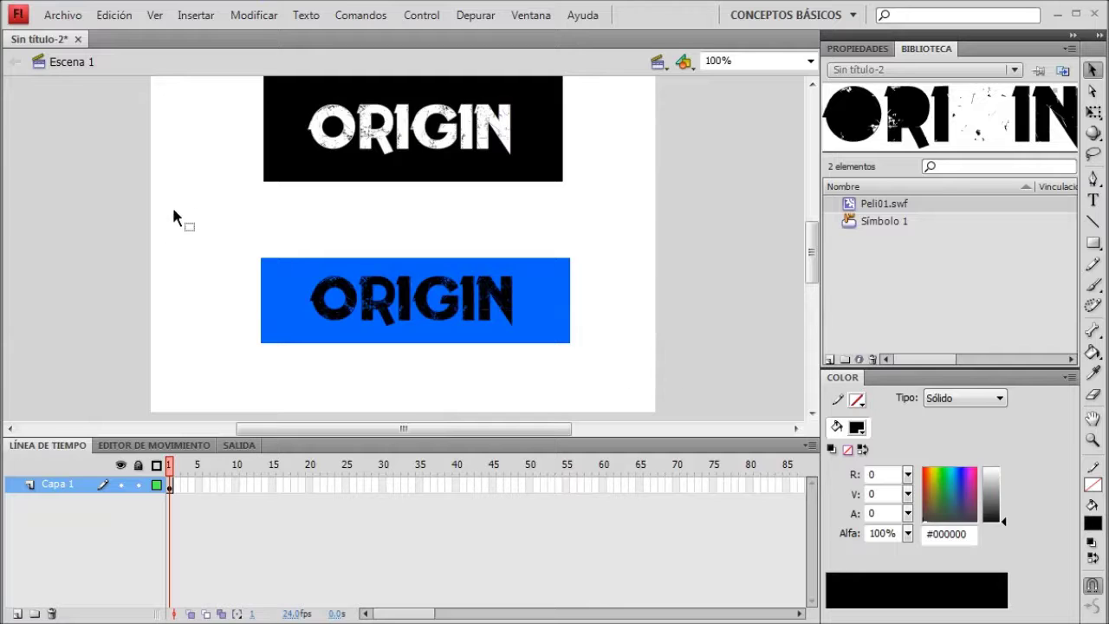
Step: Convert the blue rectangle together with its "ORIGIN" text into a button symbol and compare both button symbols in the library
{"action": "left_click_drag", "start_coordinate": [203, 240], "coordinate": [691, 365]}
{"action": "right_click", "coordinate": [534, 307]}
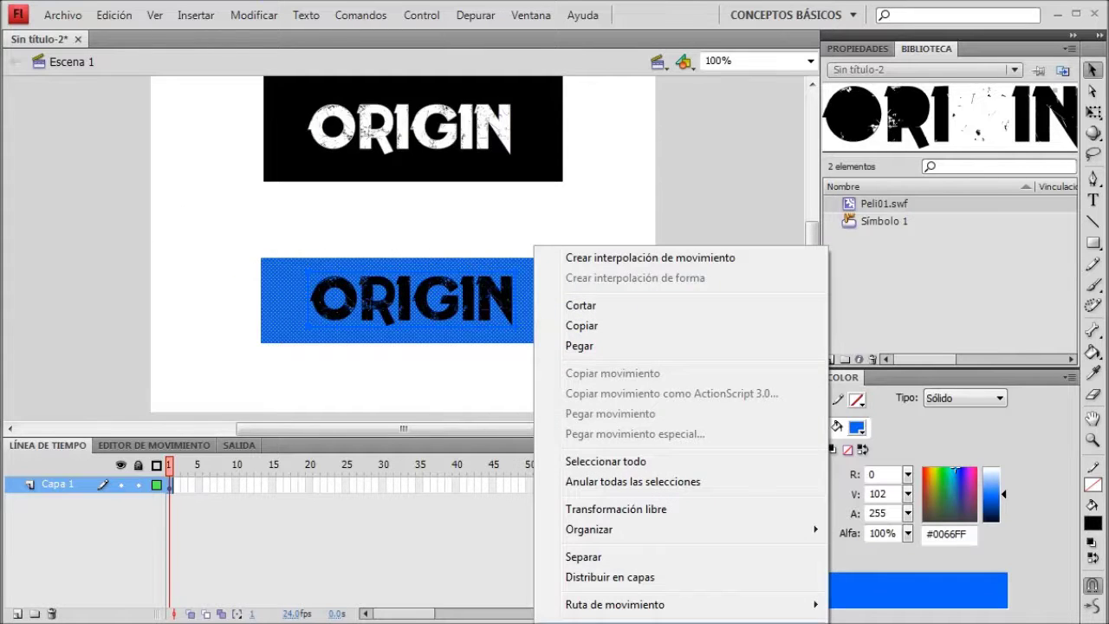
{"action": "key", "text": "F8"}
{"action": "left_click", "coordinate": [785, 122]}
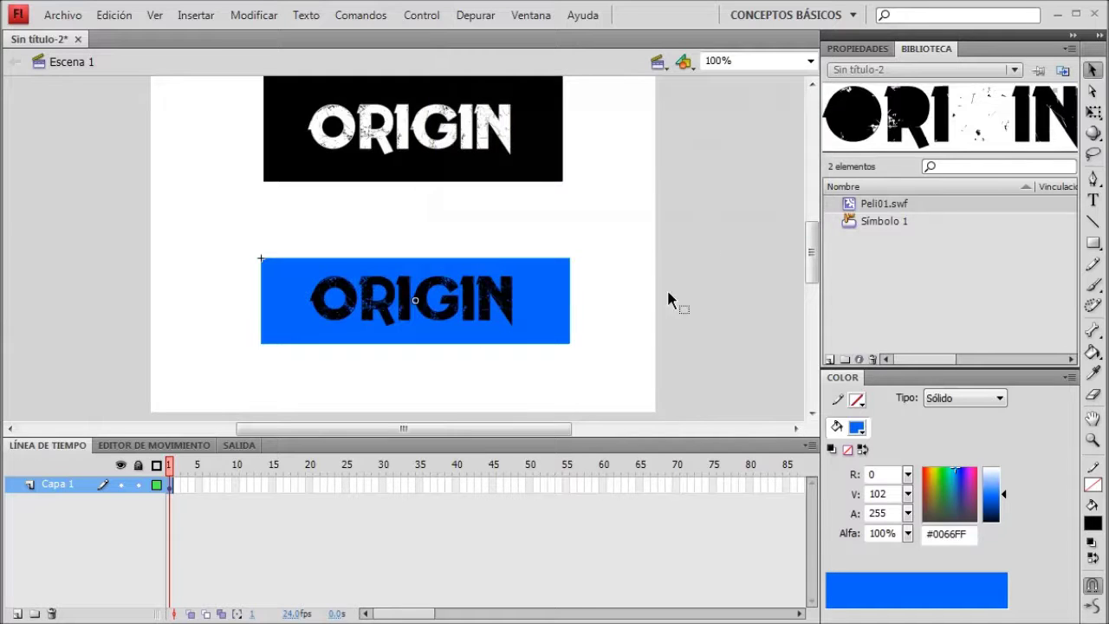
{"action": "left_click", "coordinate": [891, 220]}
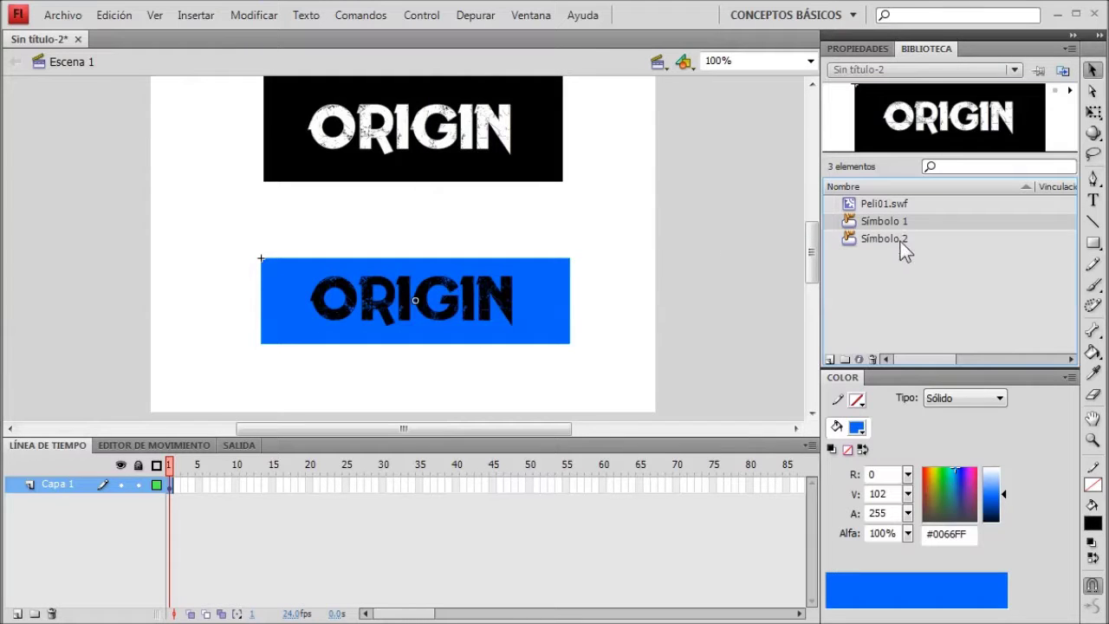
{"action": "left_click", "coordinate": [901, 240]}
{"action": "left_click", "coordinate": [742, 324]}
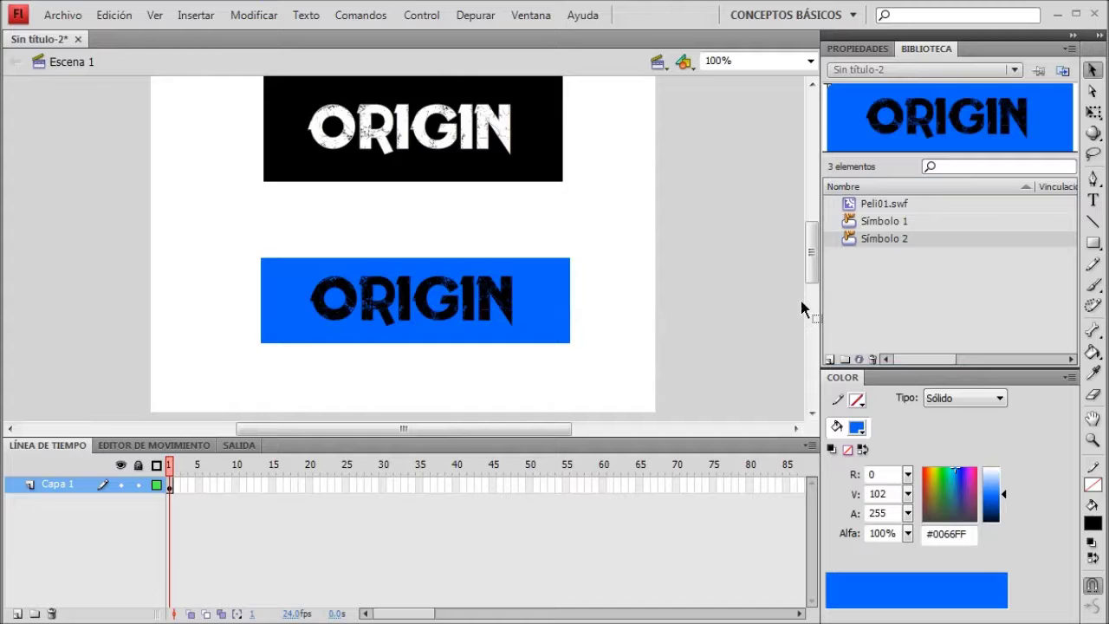
Step: Open the blue ORIGIN button symbol for editing and insert a keyframe in its Sobre (Over) state
{"action": "double_click", "coordinate": [542, 331]}
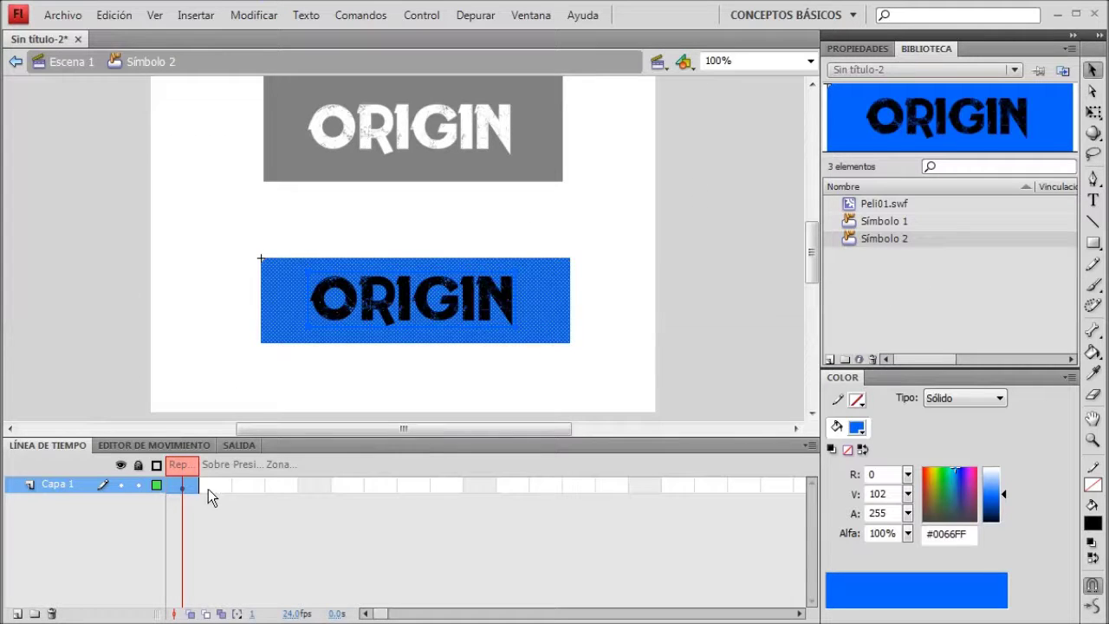
{"action": "left_click_drag", "start_coordinate": [199, 480], "coordinate": [264, 500]}
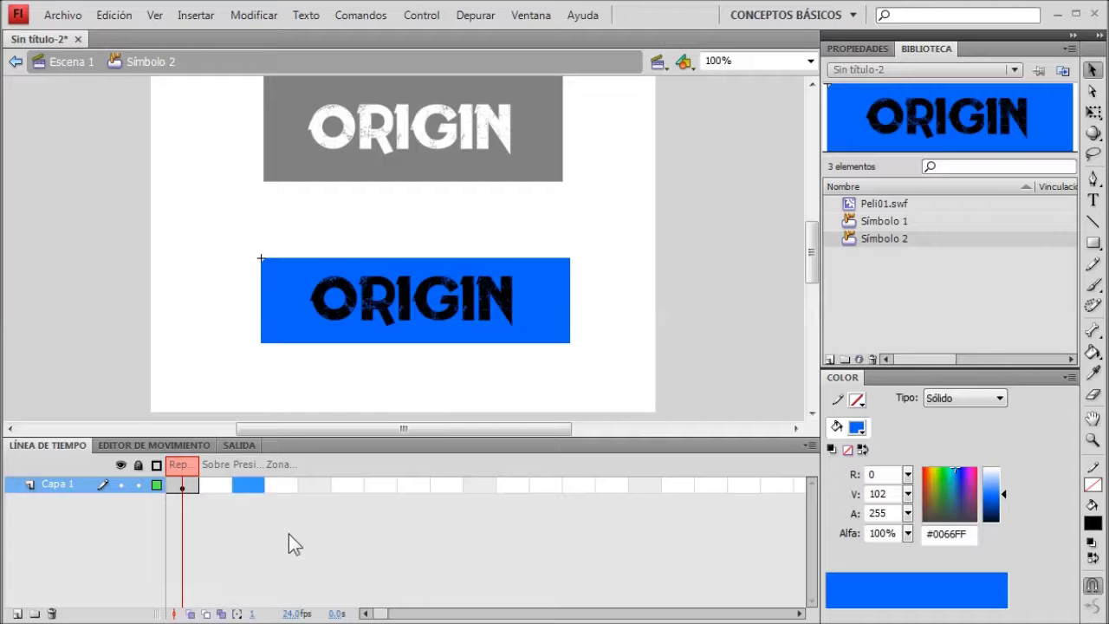
{"action": "left_click", "coordinate": [282, 486]}
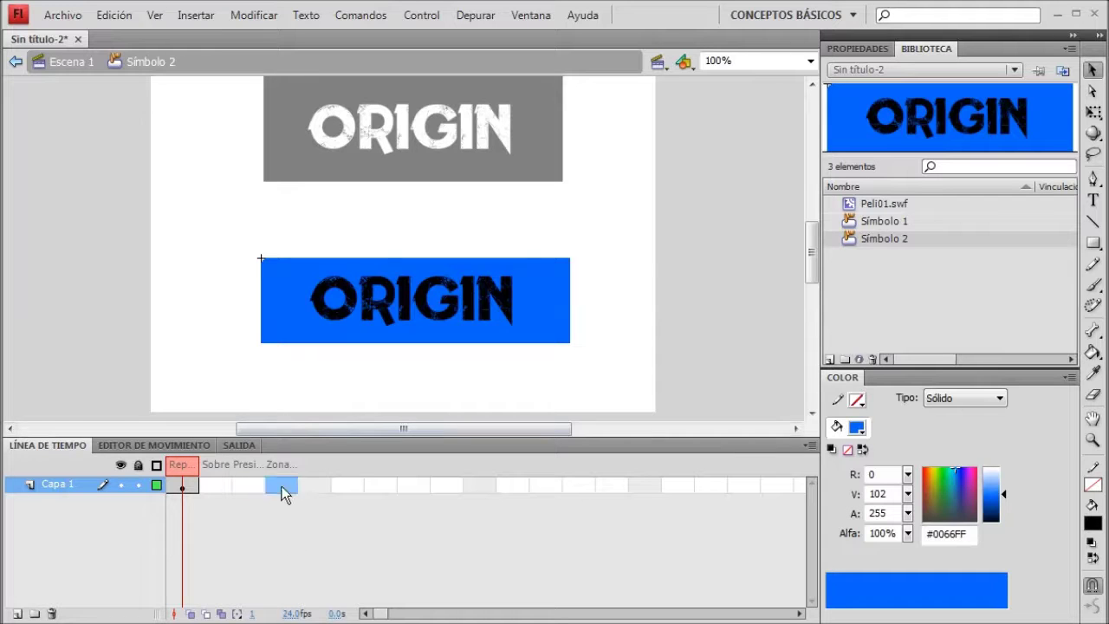
{"action": "left_click", "coordinate": [223, 487]}
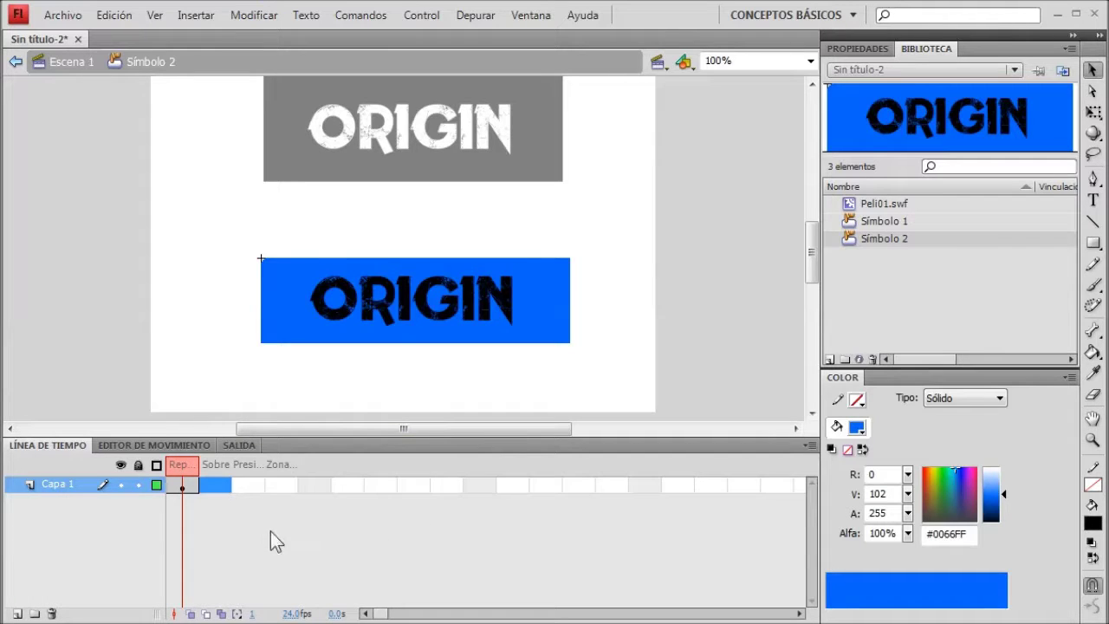
{"action": "right_click", "coordinate": [219, 488]}
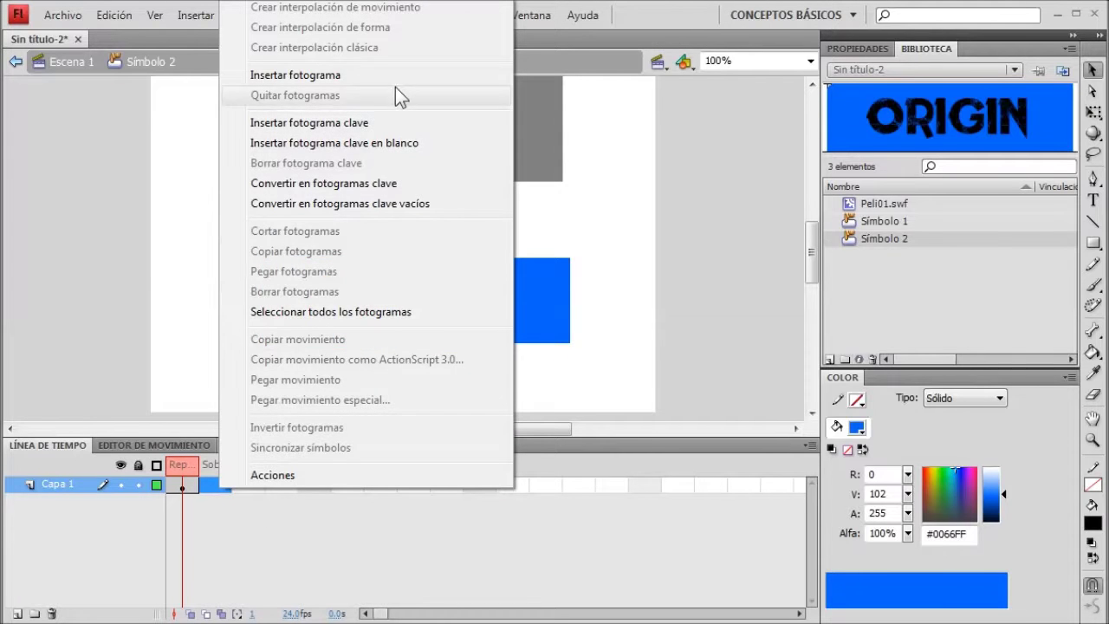
{"action": "left_click", "coordinate": [384, 124]}
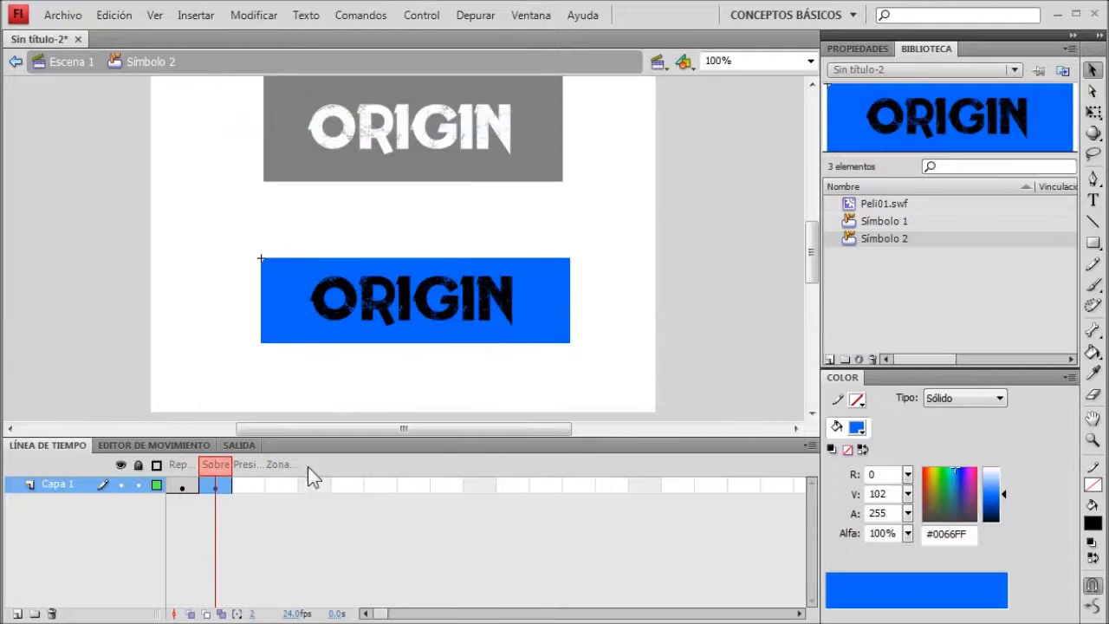
{"action": "left_click", "coordinate": [188, 488]}
{"action": "left_click", "coordinate": [220, 488]}
{"action": "left_click", "coordinate": [672, 331]}
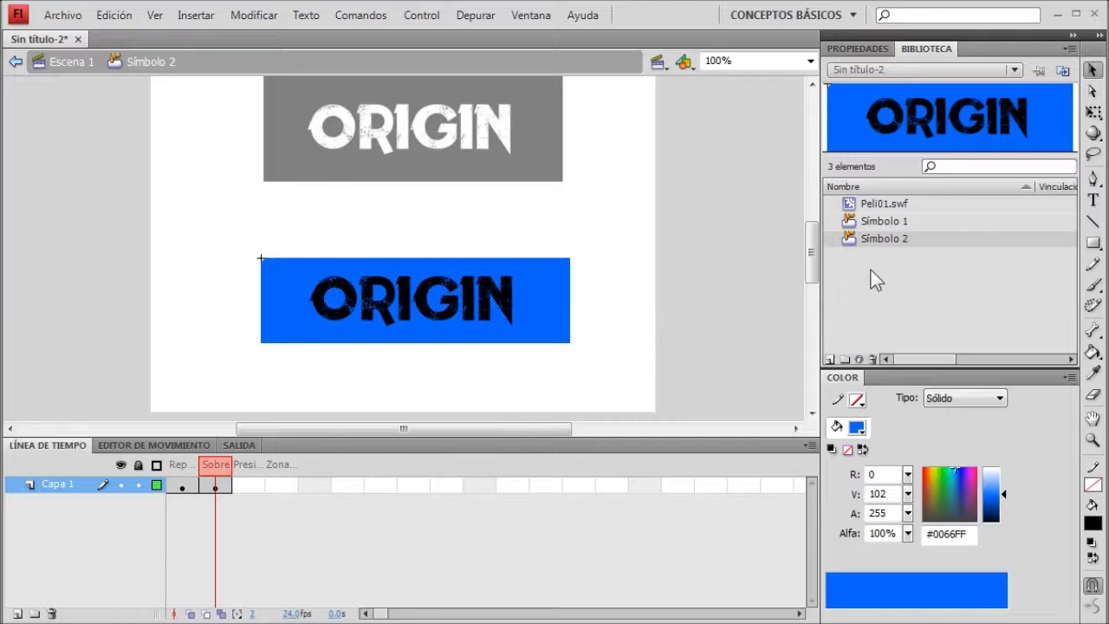
Step: Place an instance of the Peli01.swf clip in the Sobre frame and nudge it until it exactly covers the black "ORIGIN" text
{"action": "left_click", "coordinate": [878, 209]}
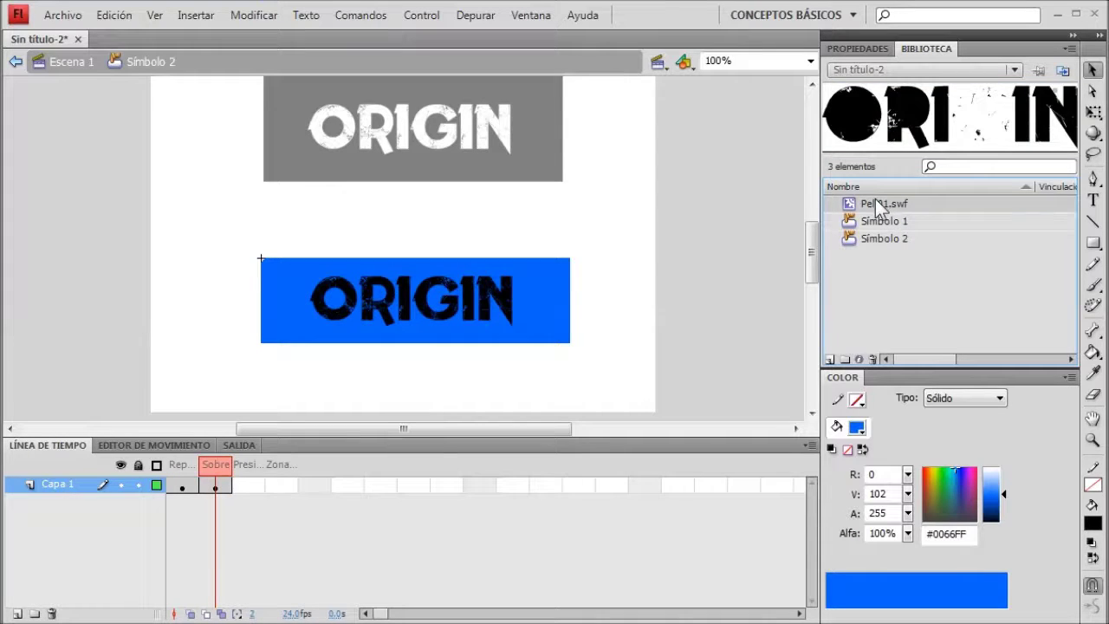
{"action": "left_click_drag", "start_coordinate": [875, 205], "coordinate": [414, 387]}
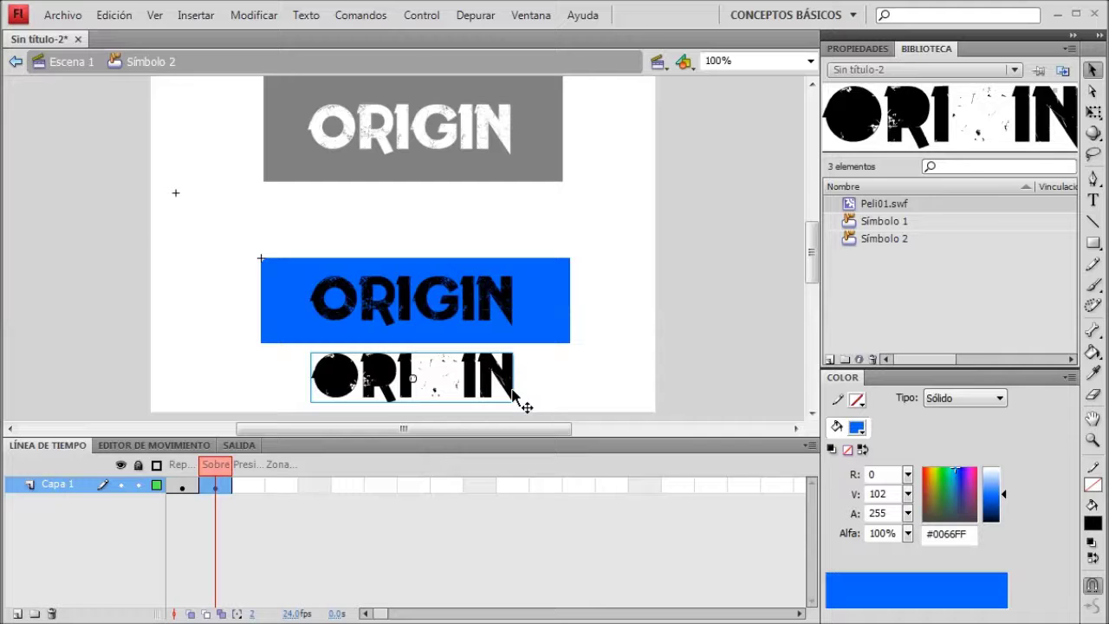
{"action": "key", "text": "shift+Up"}
{"action": "key", "text": "shift+Up"}
{"action": "key", "text": "shift+Up"}
{"action": "key", "text": "shift+Up"}
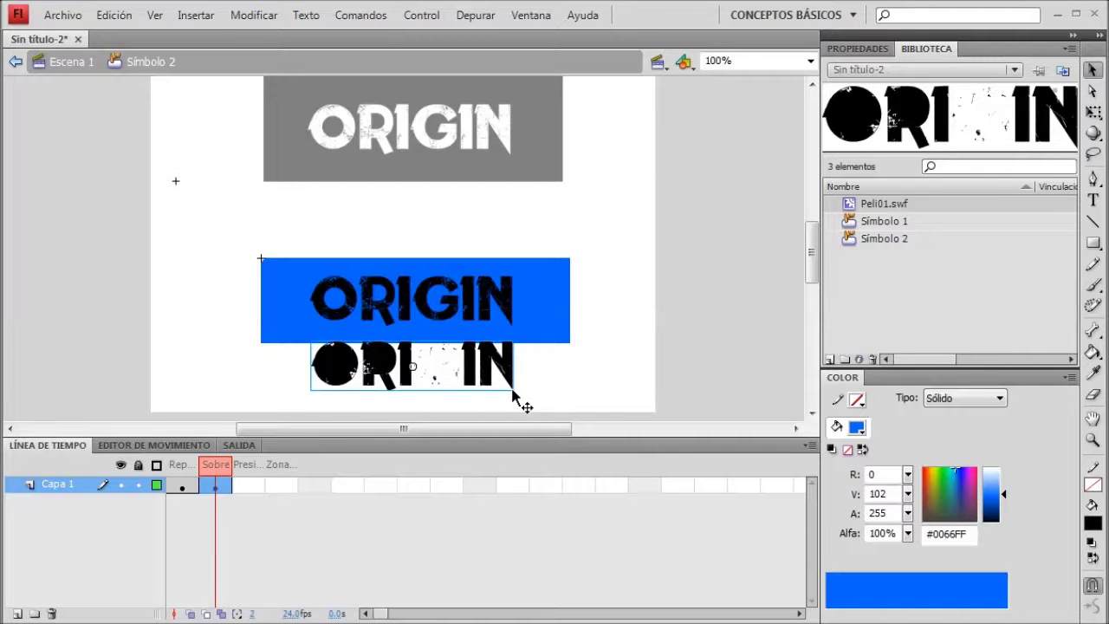
{"action": "key", "text": "shift+Up"}
{"action": "key", "text": "shift+Up"}
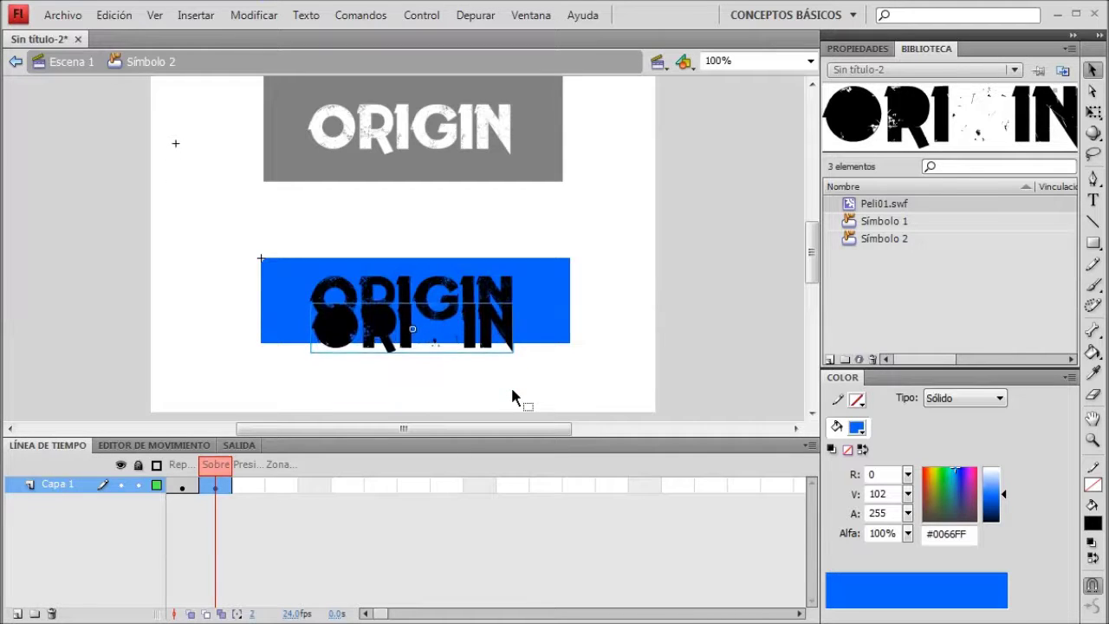
{"action": "key", "text": "shift+Up"}
{"action": "key", "text": "Up"}
{"action": "key", "text": "Up"}
{"action": "key", "text": "Up"}
{"action": "key", "text": "Up"}
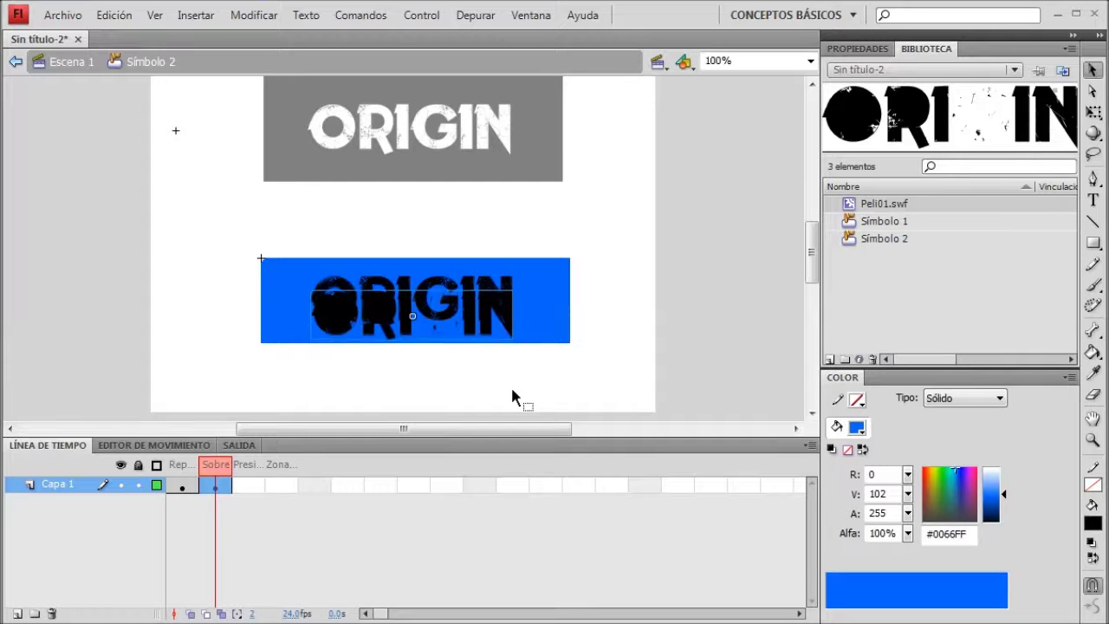
{"action": "key", "text": "Up"}
{"action": "key", "text": "Up"}
{"action": "key", "text": "Up"}
{"action": "key", "text": "Up"}
{"action": "key", "text": "Up"}
{"action": "key", "text": "Up"}
{"action": "key", "text": "Up"}
{"action": "key", "text": "Up"}
{"action": "key", "text": "Up"}
{"action": "key", "text": "Up"}
{"action": "key", "text": "Up"}
{"action": "key", "text": "Up"}
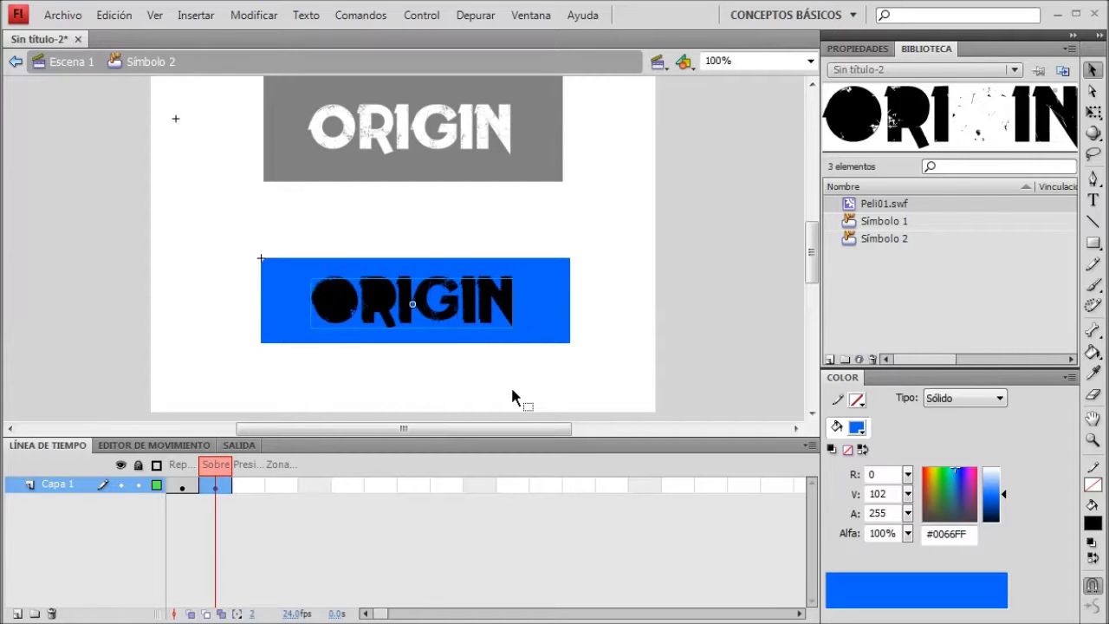
{"action": "key", "text": "Up"}
{"action": "key", "text": "Left"}
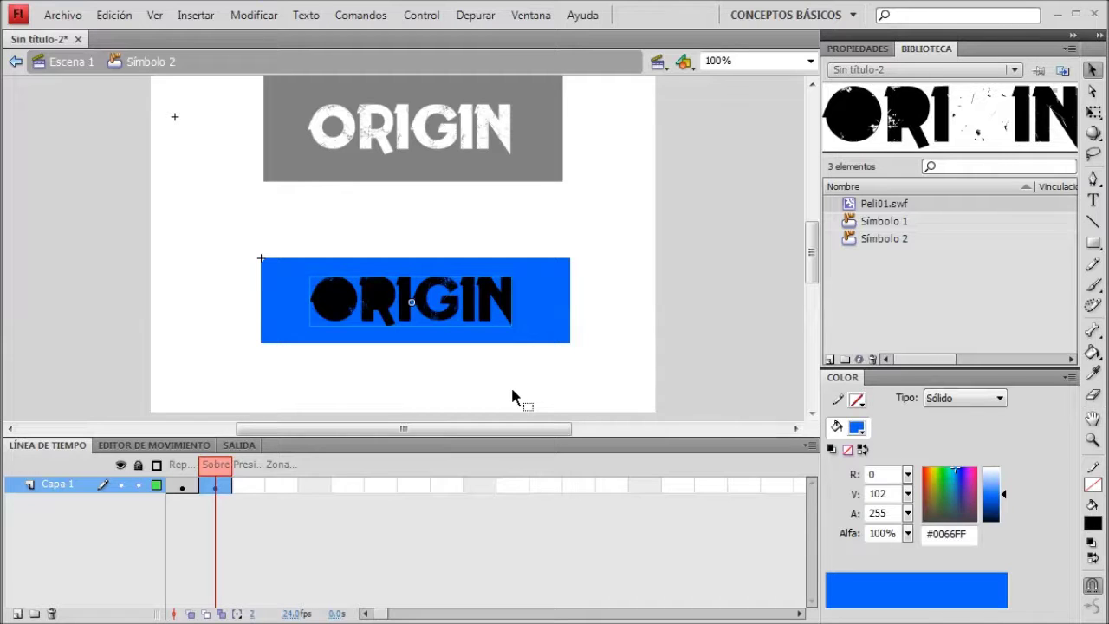
{"action": "key", "text": "Up"}
{"action": "key", "text": "Up"}
{"action": "key", "text": "Up"}
{"action": "key", "text": "Up"}
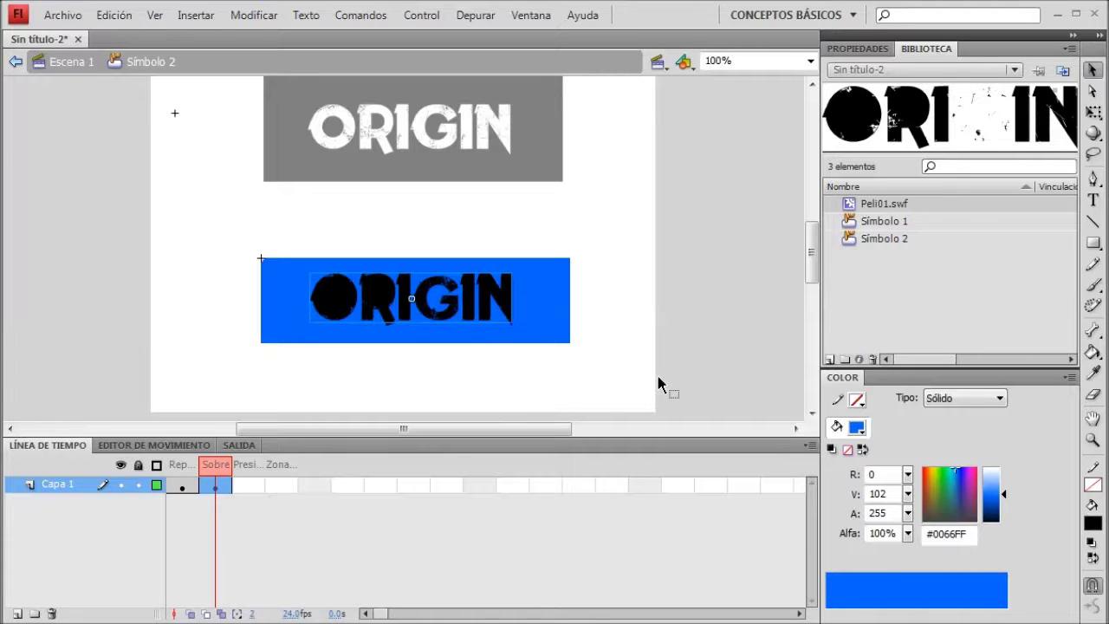
{"action": "left_click", "coordinate": [705, 367]}
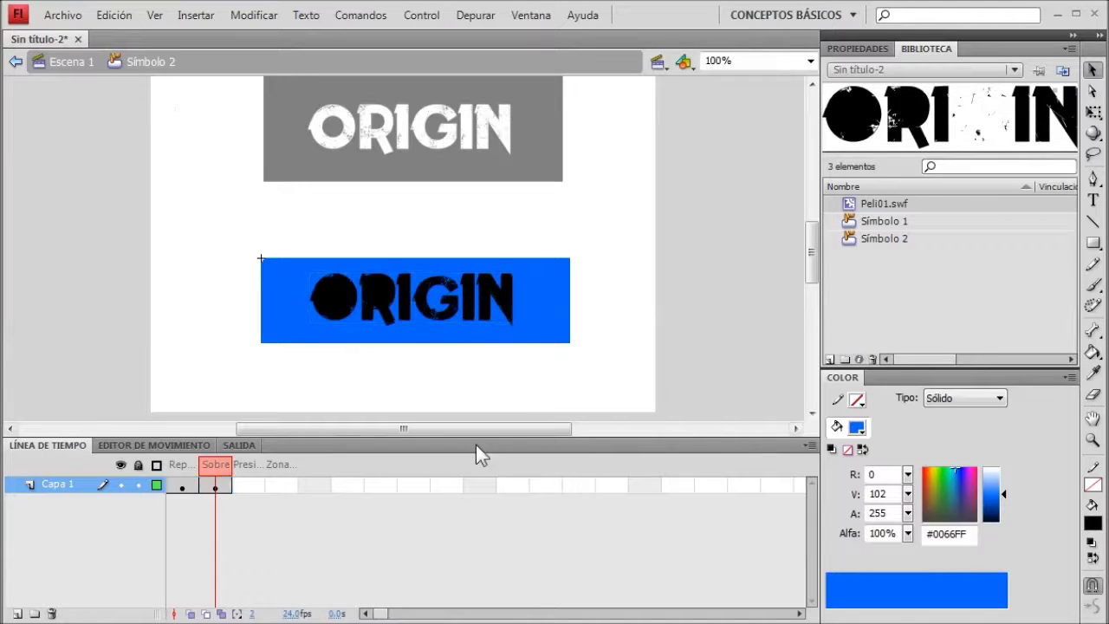
Step: Delete the static "ORIGIN" text underneath the Peli01.swf clip in the Sobre state
{"action": "left_click", "coordinate": [387, 332]}
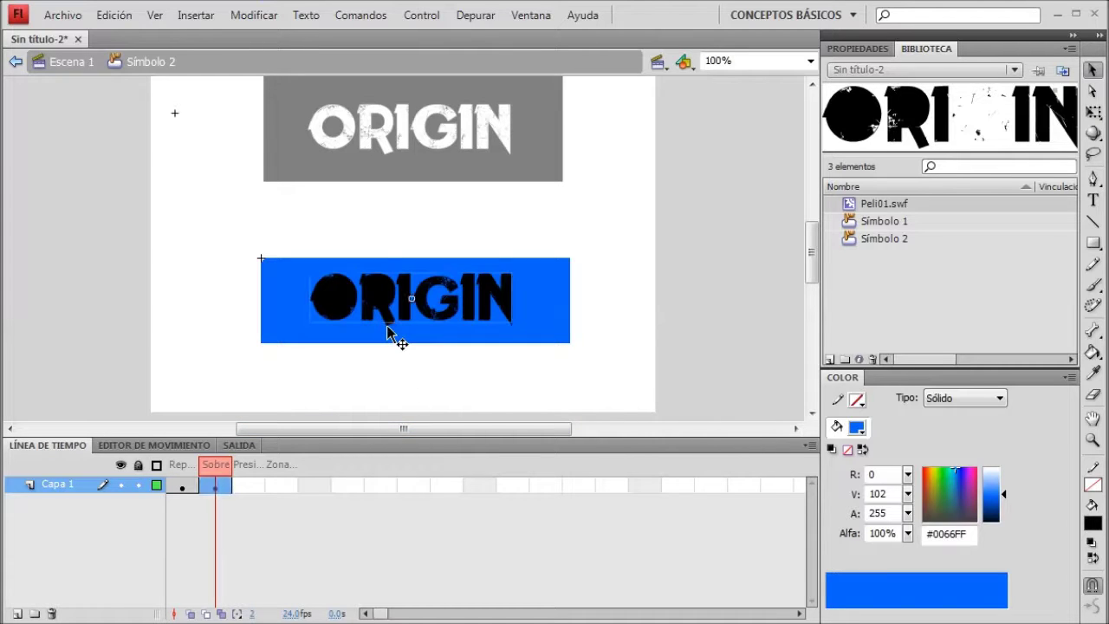
{"action": "left_click", "coordinate": [394, 332]}
{"action": "left_click", "coordinate": [390, 329]}
{"action": "left_click", "coordinate": [674, 340]}
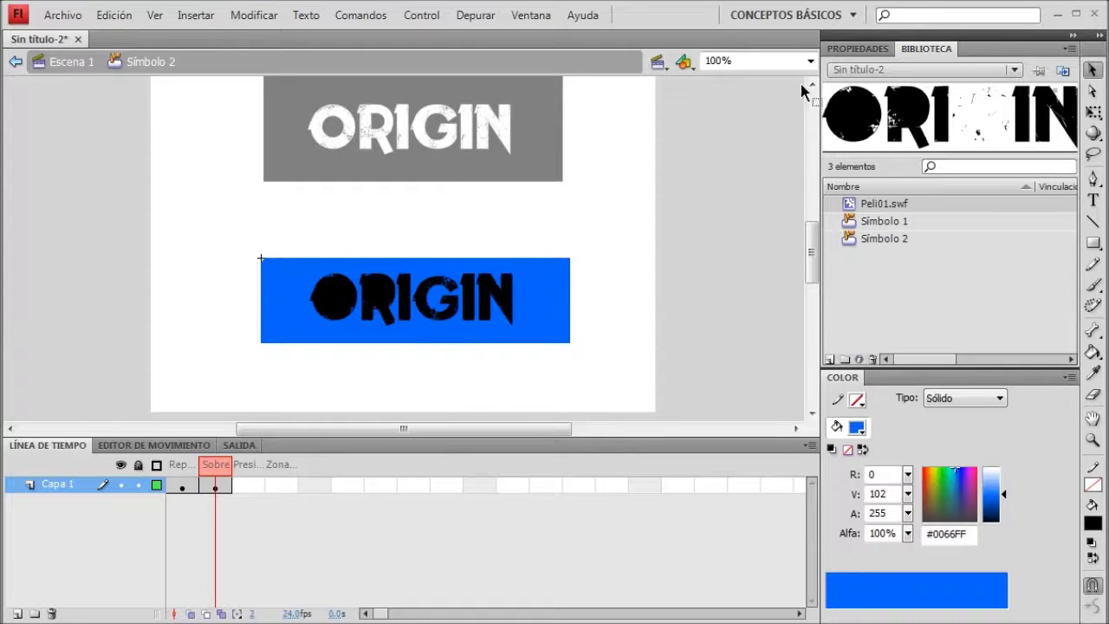
{"action": "left_click", "coordinate": [810, 61]}
{"action": "left_click", "coordinate": [728, 161]}
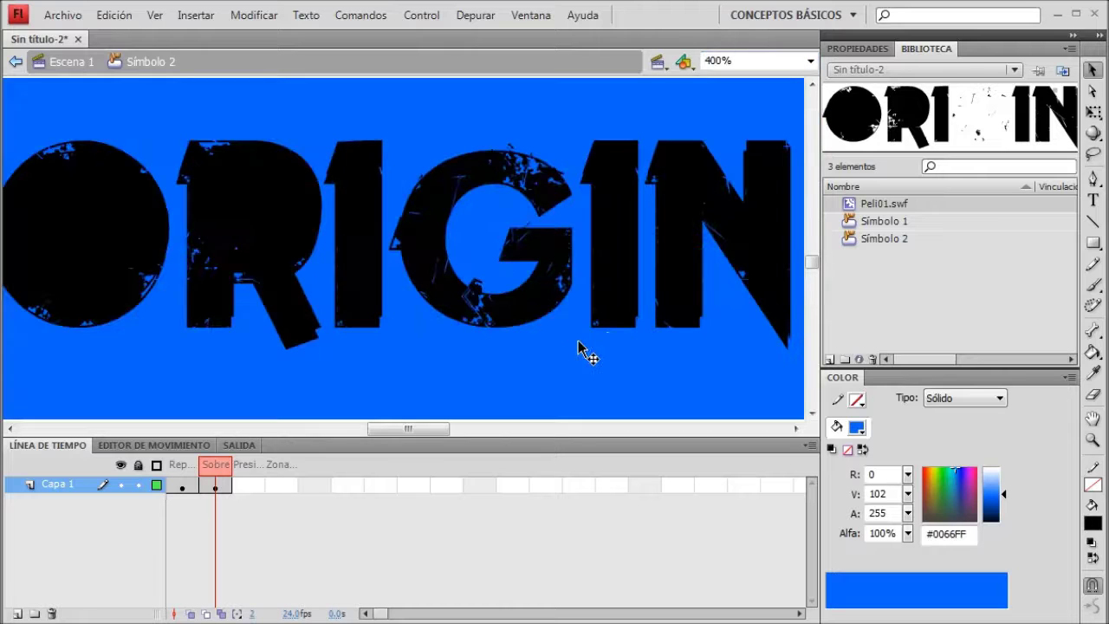
{"action": "left_click", "coordinate": [314, 343]}
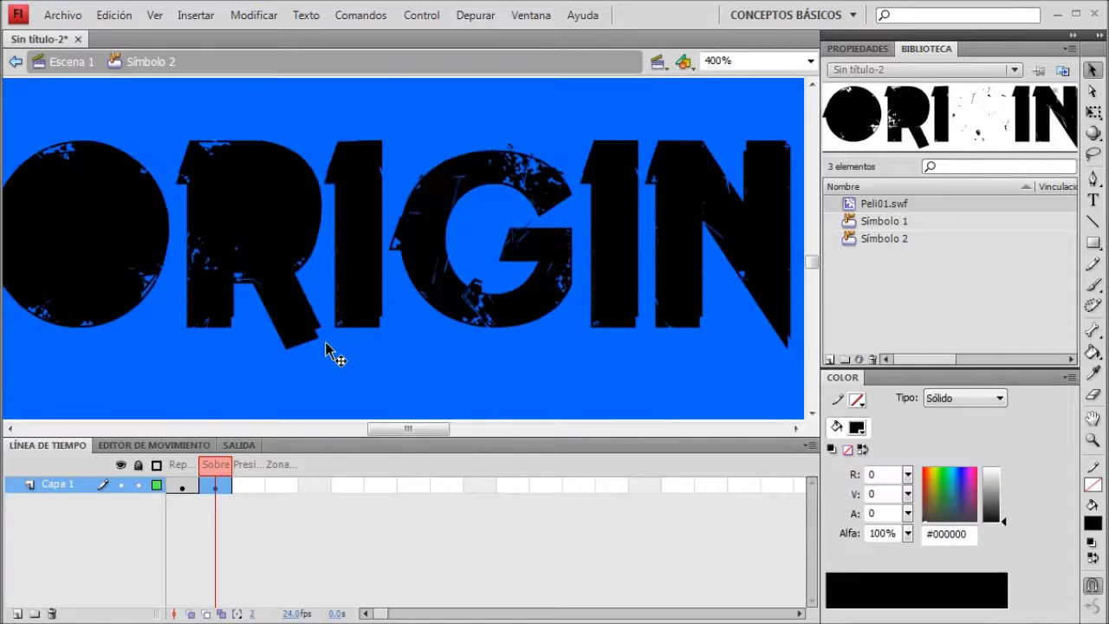
{"action": "key", "text": "Delete"}
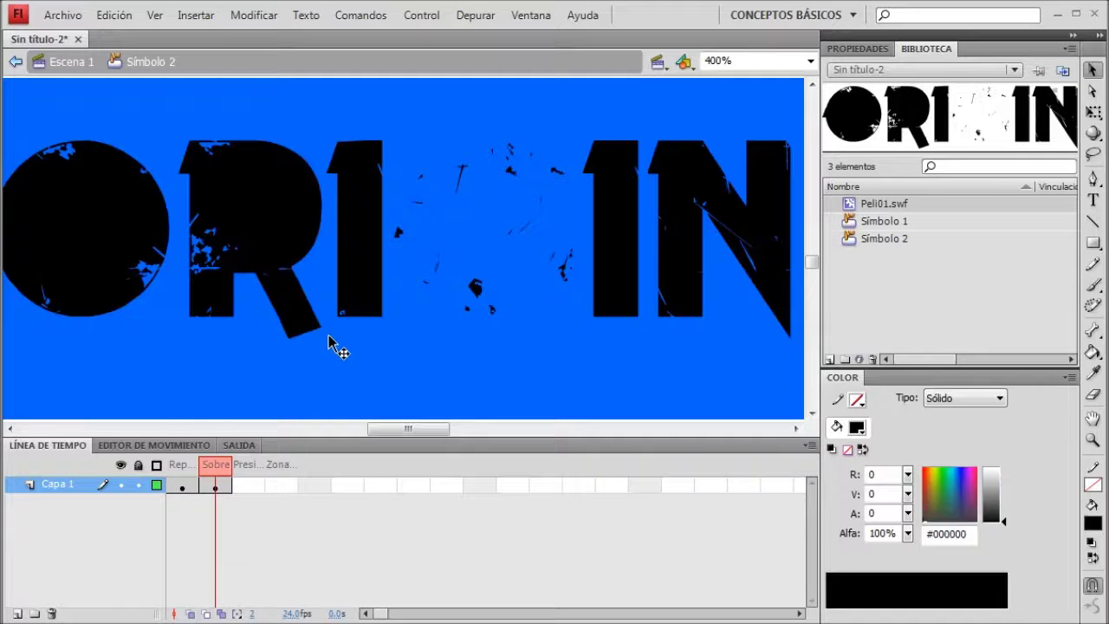
{"action": "left_click", "coordinate": [811, 62]}
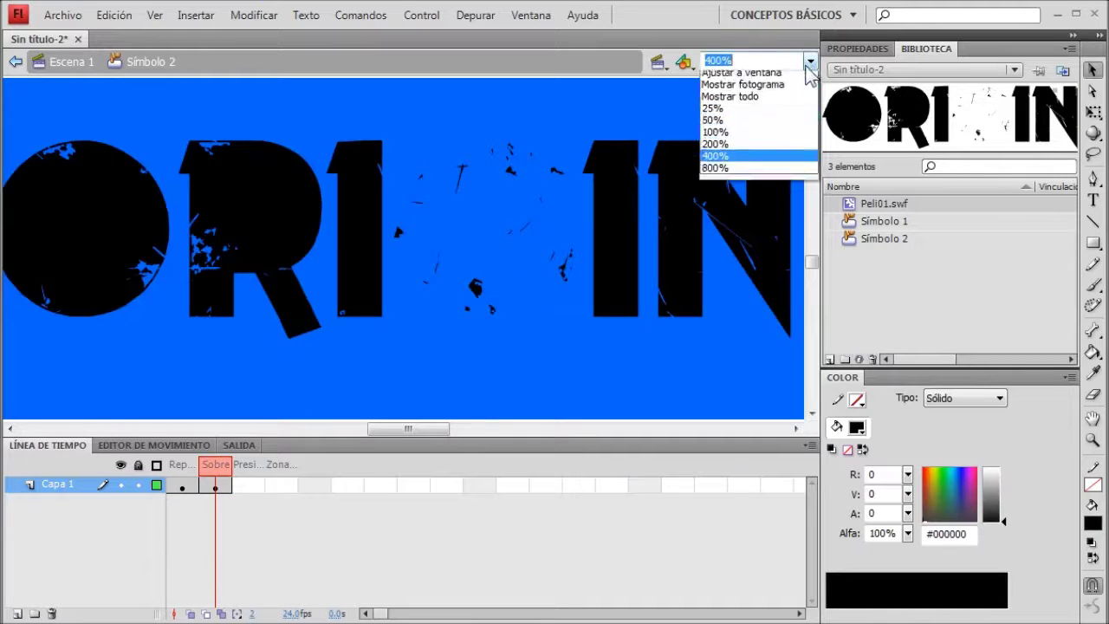
{"action": "left_click", "coordinate": [740, 137]}
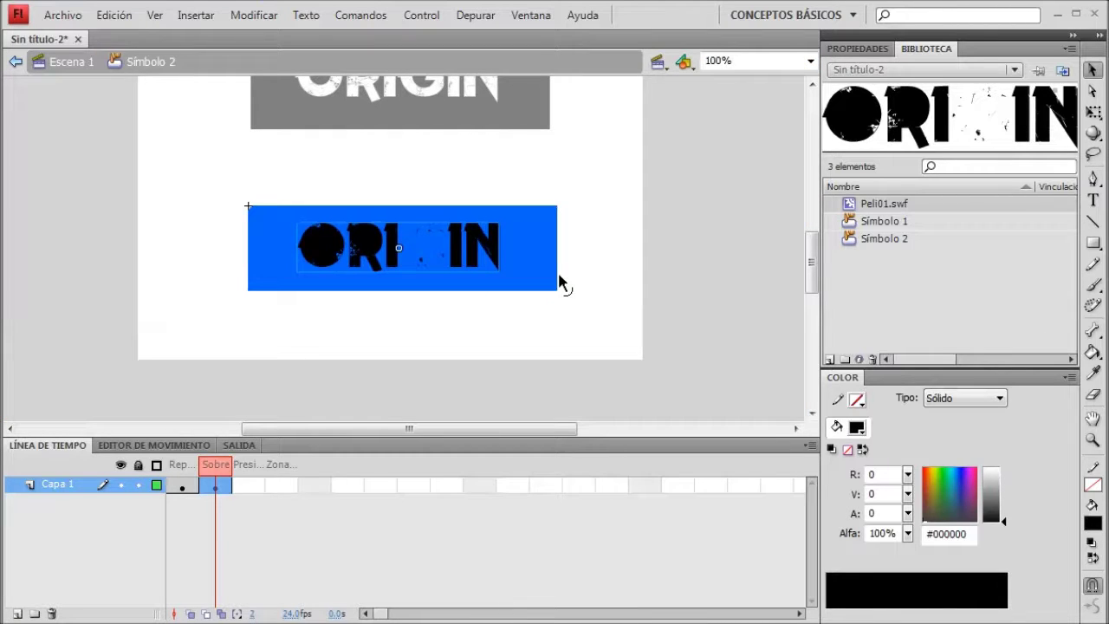
Step: Return to the main scene, reopen the blue button symbol and compare its Reposo (Up) and Sobre (Over) states
{"action": "double_click", "coordinate": [713, 269]}
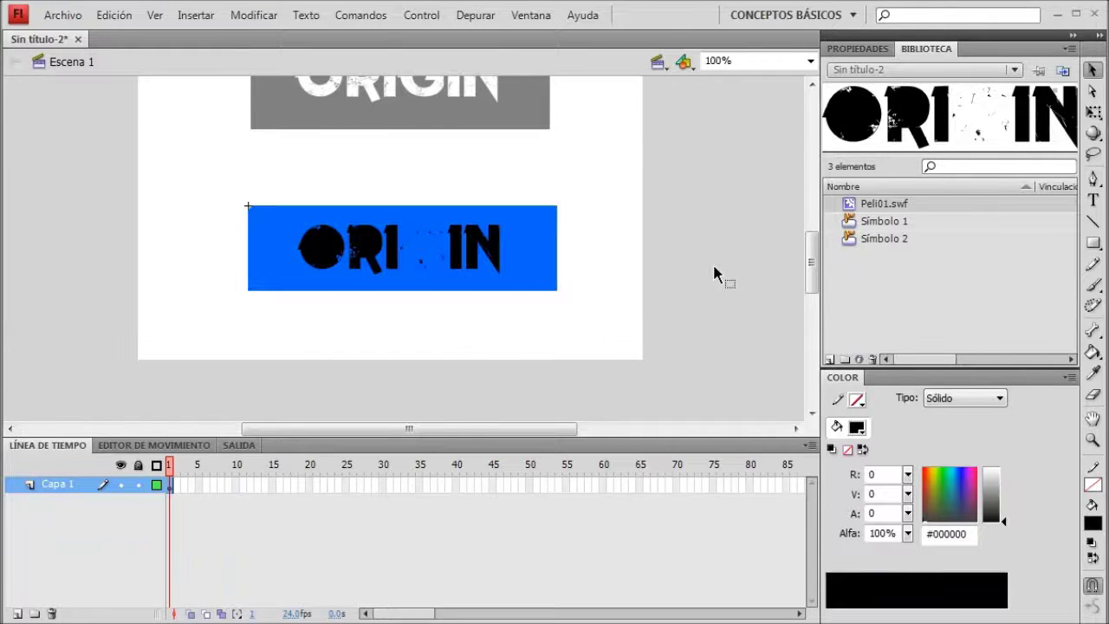
{"action": "double_click", "coordinate": [458, 272]}
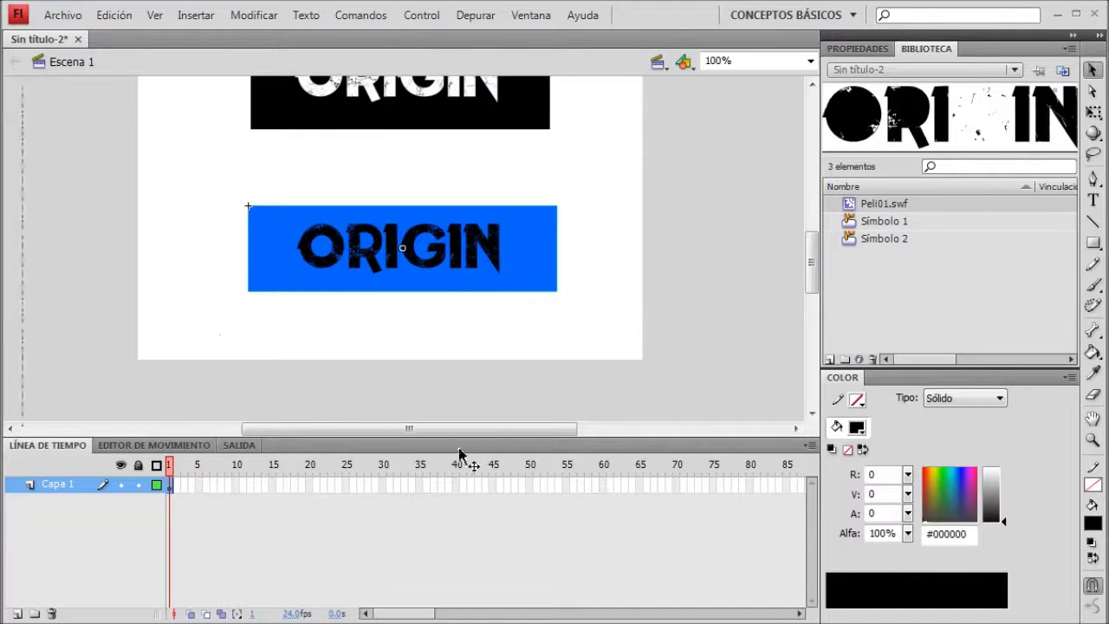
{"action": "left_click", "coordinate": [192, 490]}
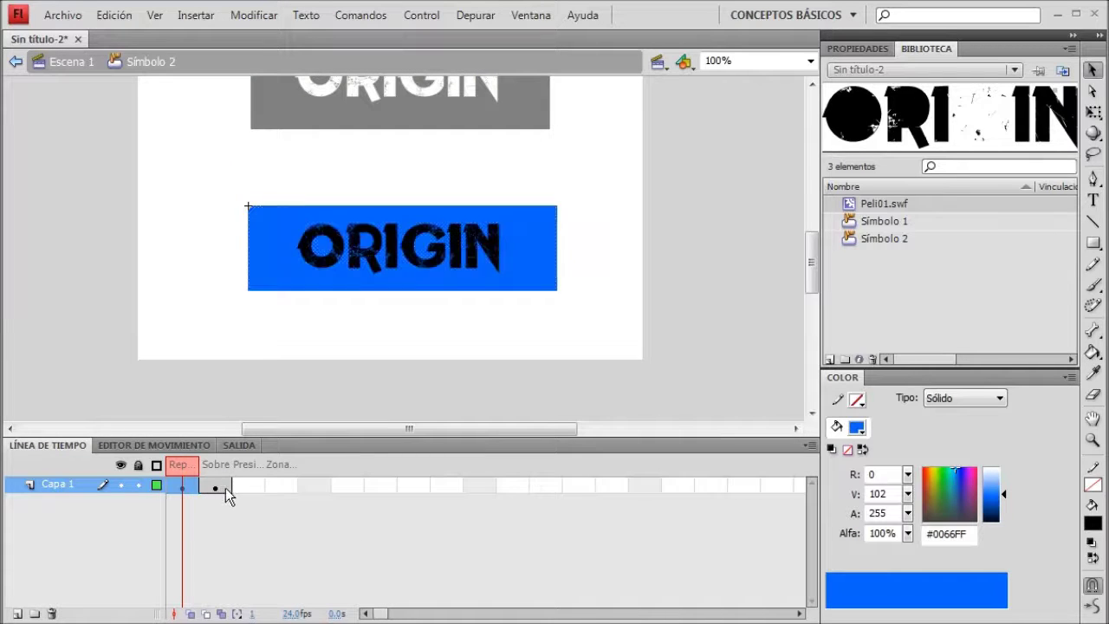
{"action": "left_click", "coordinate": [225, 487]}
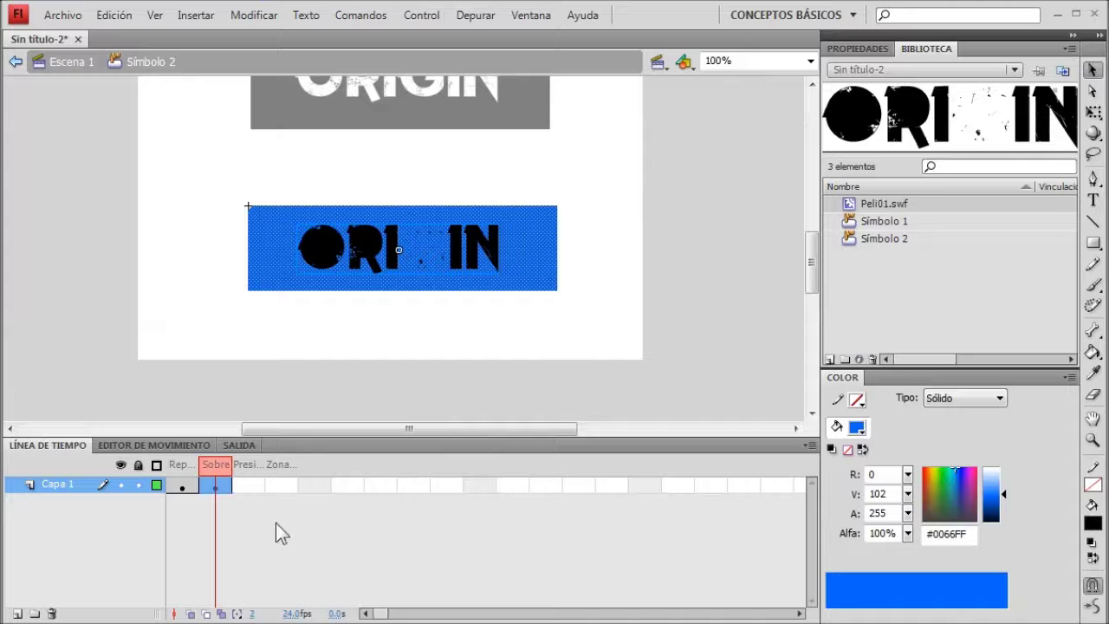
{"action": "left_click", "coordinate": [250, 490]}
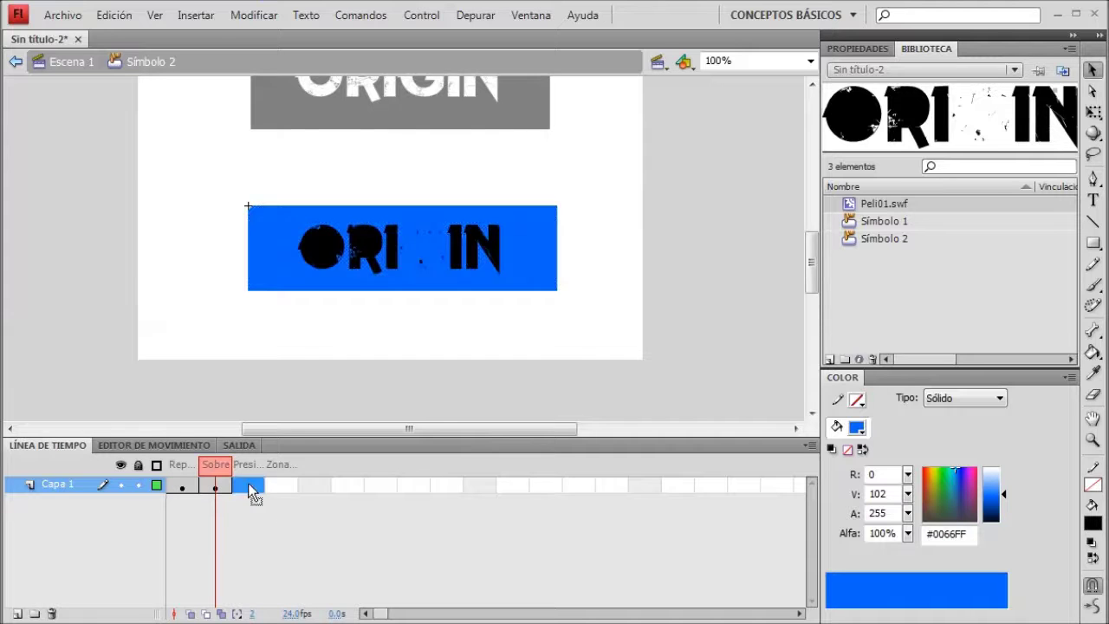
{"action": "left_click", "coordinate": [172, 486]}
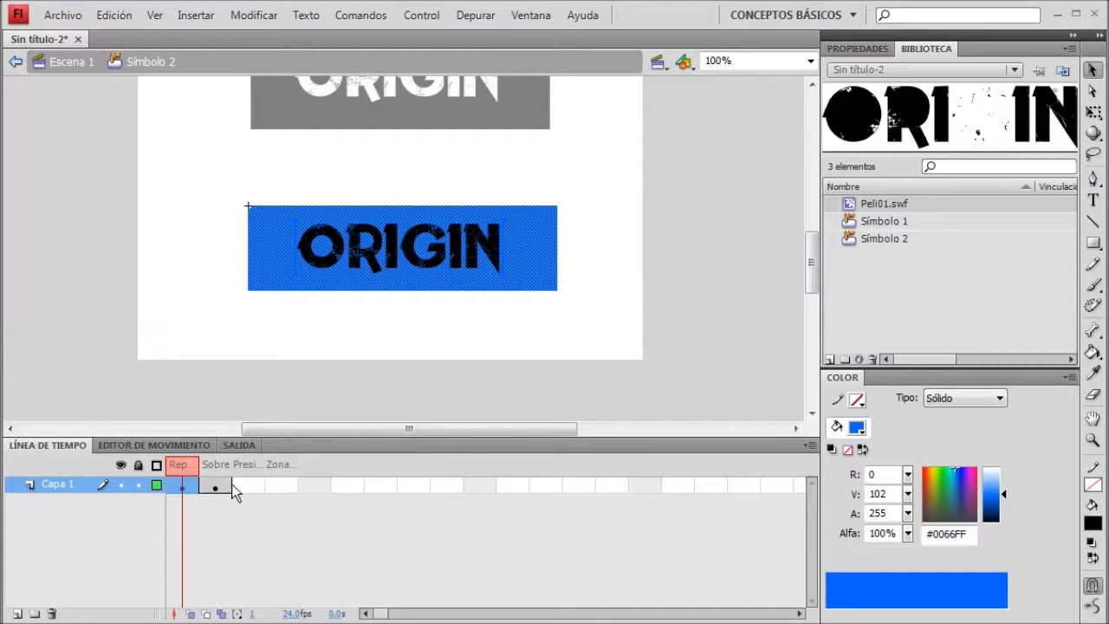
{"action": "key", "text": "period"}
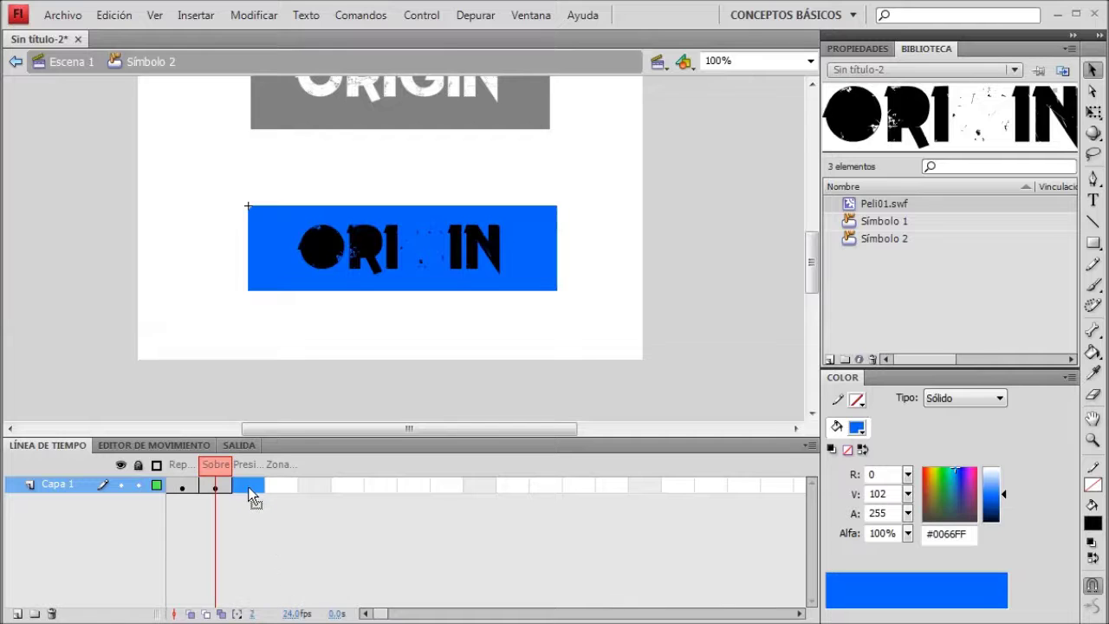
{"action": "left_click", "coordinate": [179, 487]}
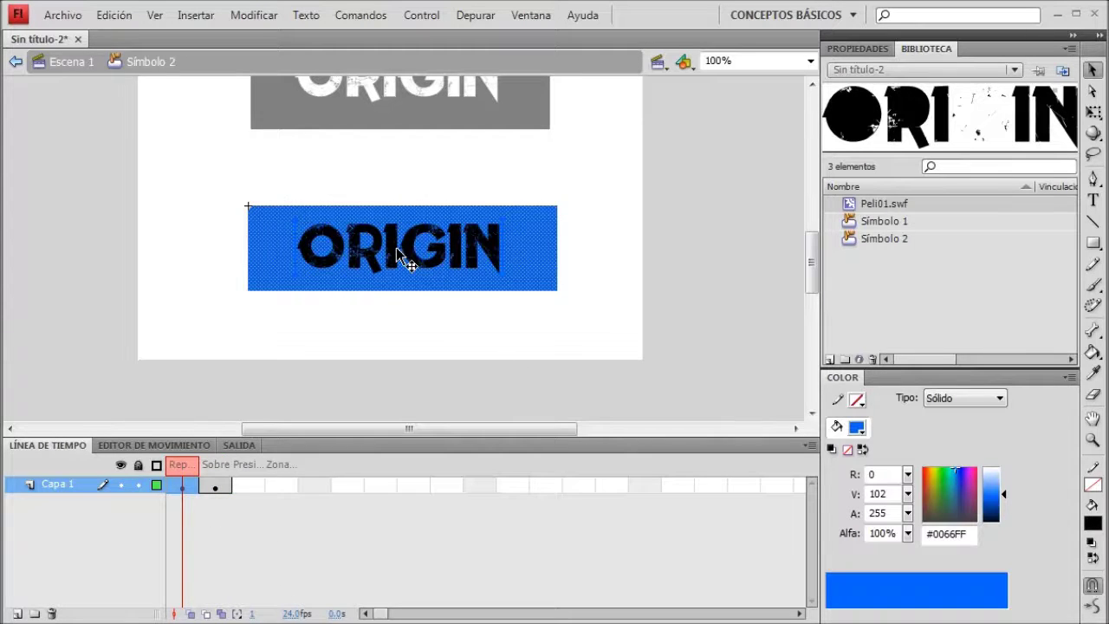
{"action": "left_click", "coordinate": [222, 484]}
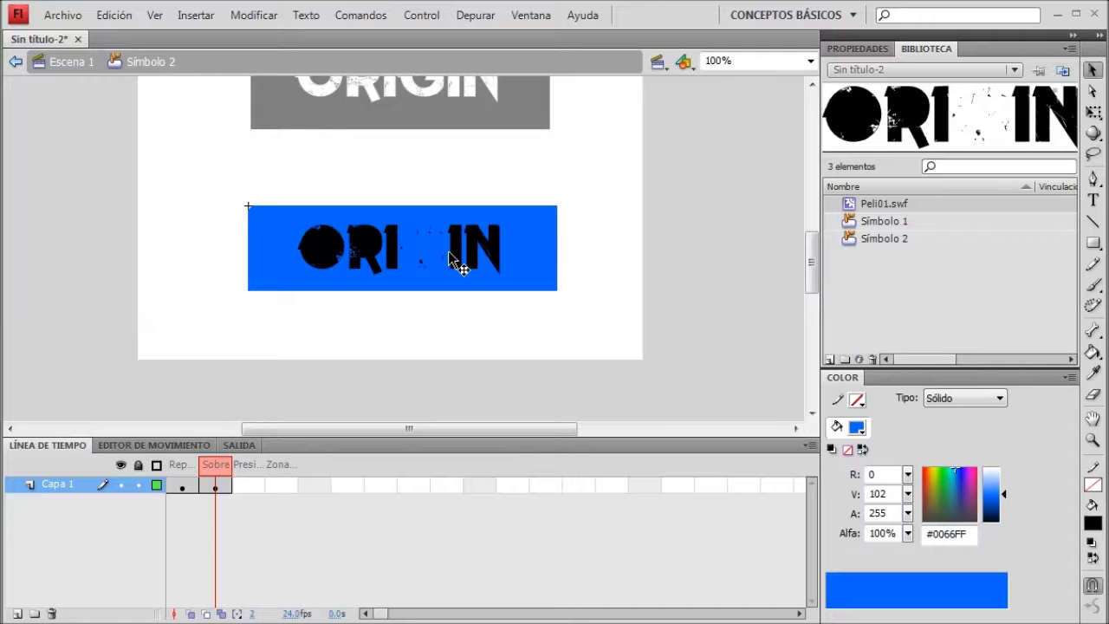
Step: Insert a keyframe in the blue button's Presionado (Down) state, based on the Sobre frame
{"action": "left_click_drag", "start_coordinate": [197, 495], "coordinate": [221, 487]}
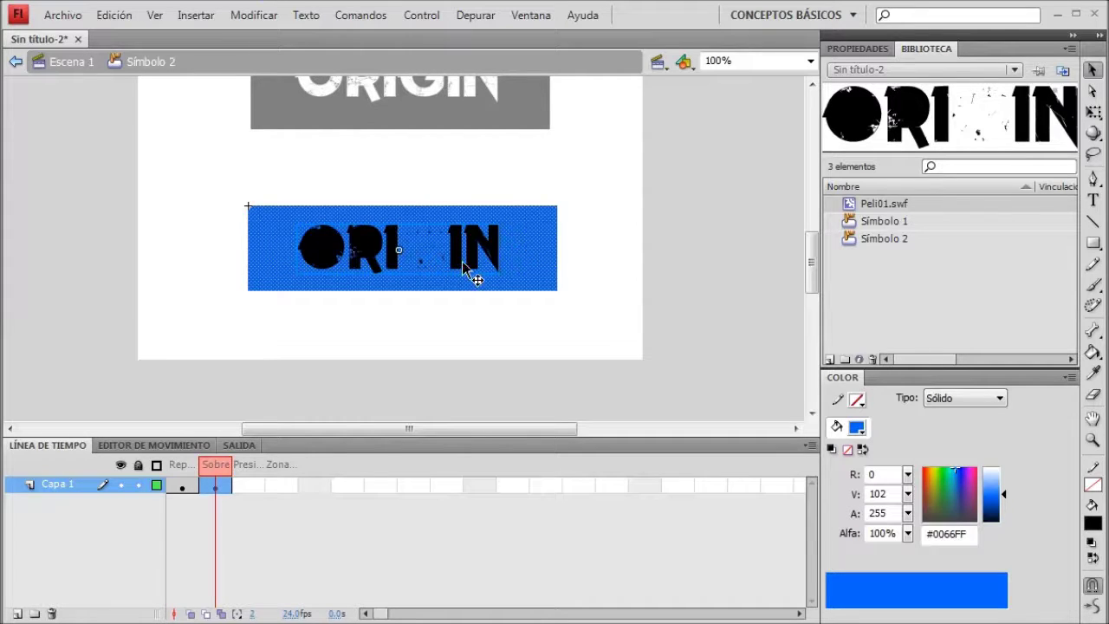
{"action": "left_click", "coordinate": [696, 286]}
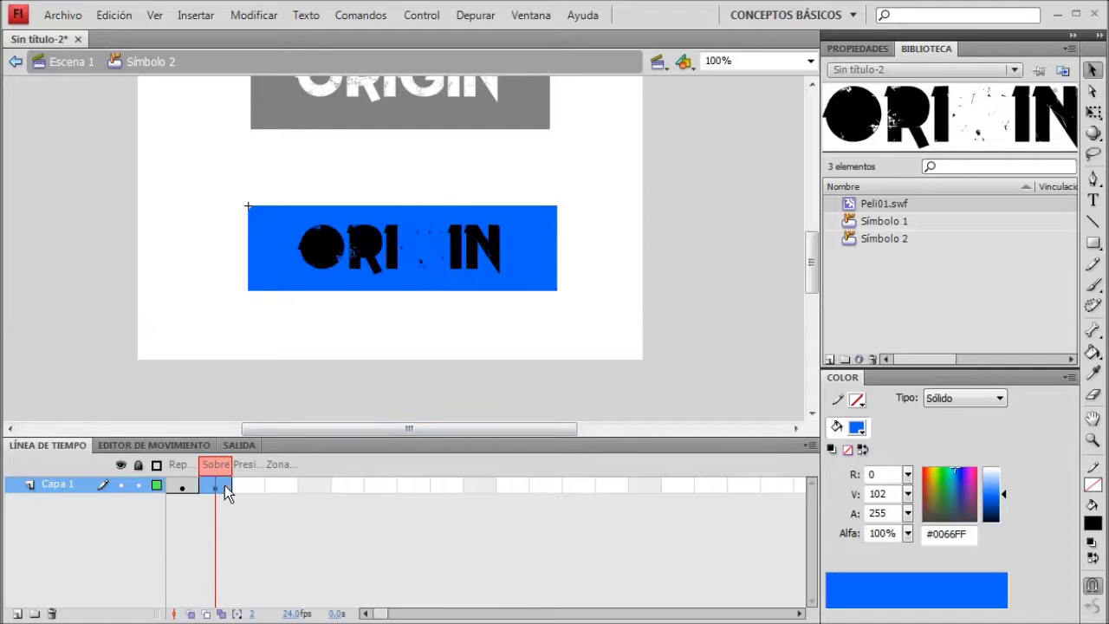
{"action": "right_click", "coordinate": [247, 484]}
{"action": "left_click", "coordinate": [394, 120]}
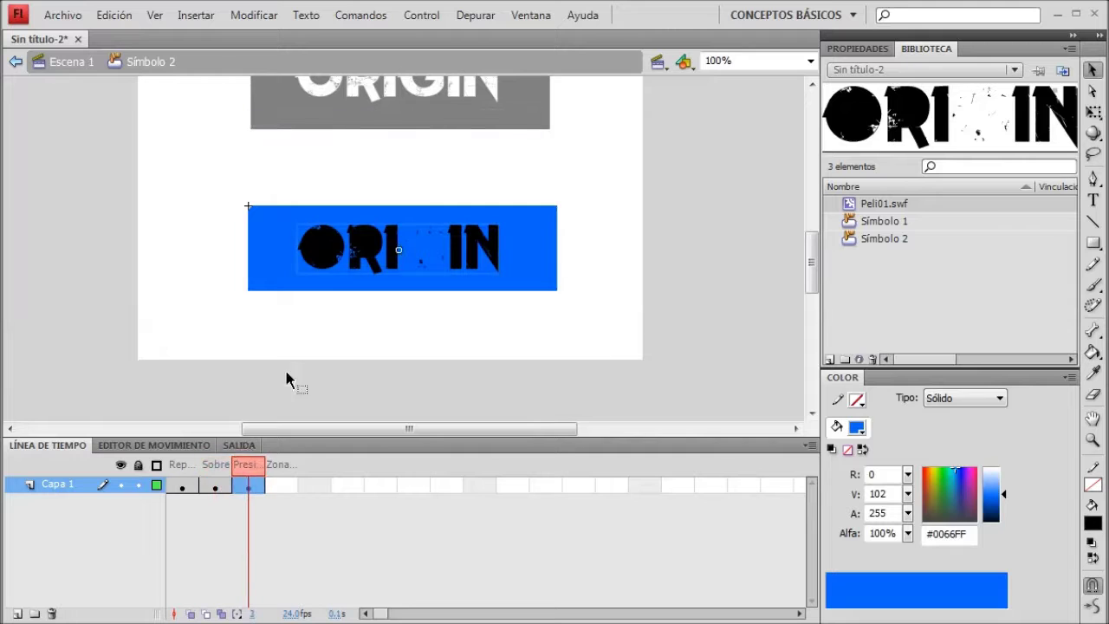
{"action": "left_click", "coordinate": [209, 487]}
{"action": "left_click", "coordinate": [249, 486]}
{"action": "key", "text": "Delete"}
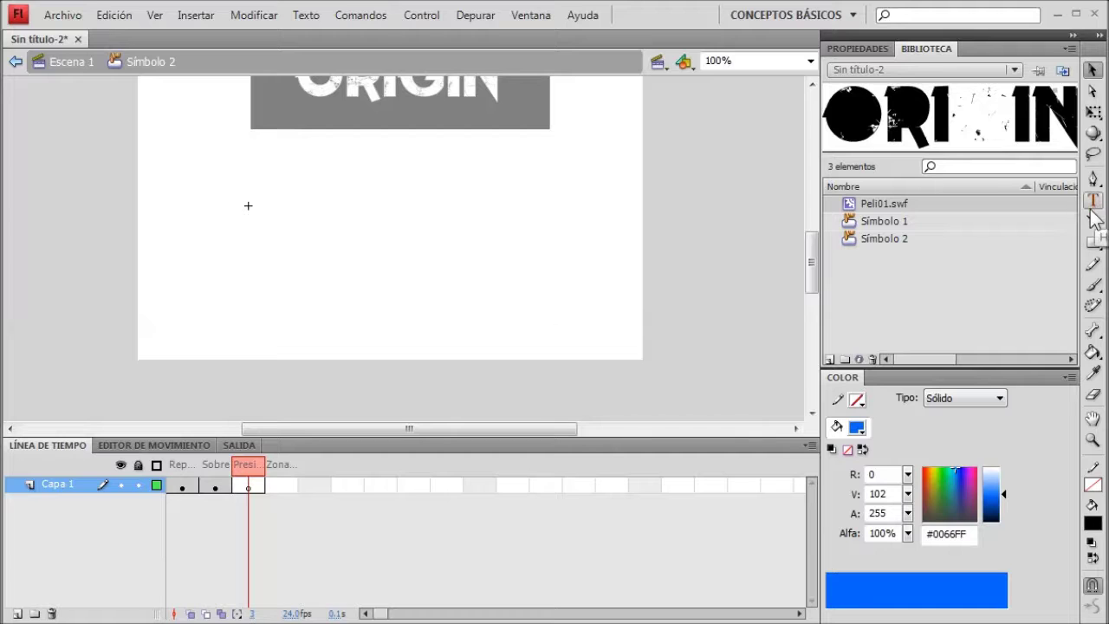
{"action": "key", "text": "ctrl+z"}
Step: Delete only the Peli01.swf clip from the Presionado frame, keeping the blue rectangle
{"action": "left_click", "coordinate": [598, 341]}
{"action": "left_click", "coordinate": [475, 274]}
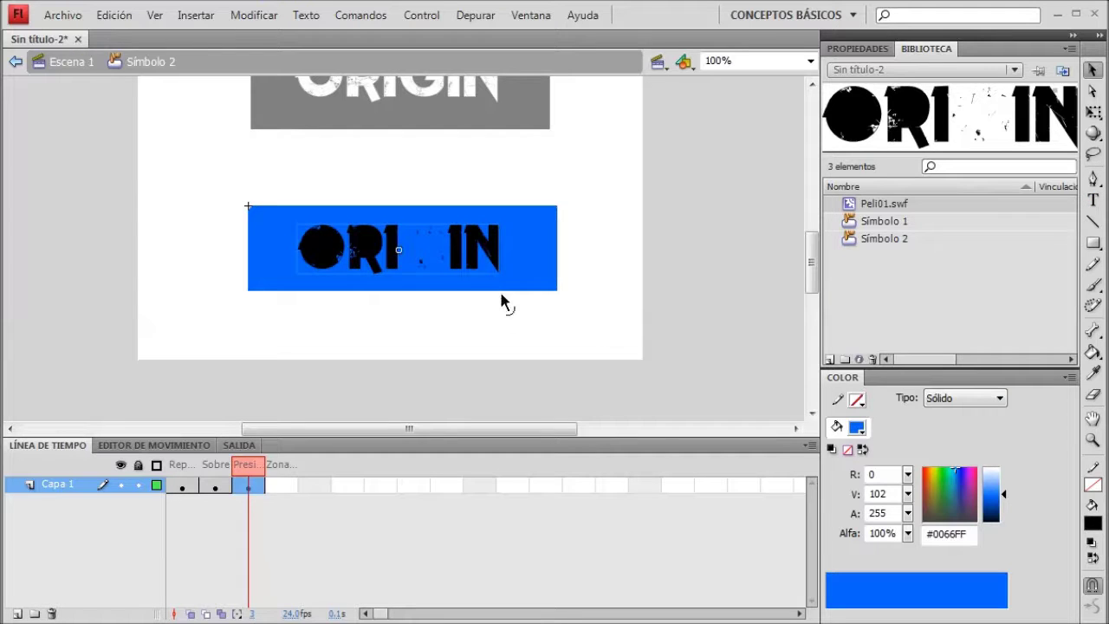
{"action": "left_click", "coordinate": [562, 347]}
{"action": "left_click", "coordinate": [478, 243]}
{"action": "key", "text": "Delete"}
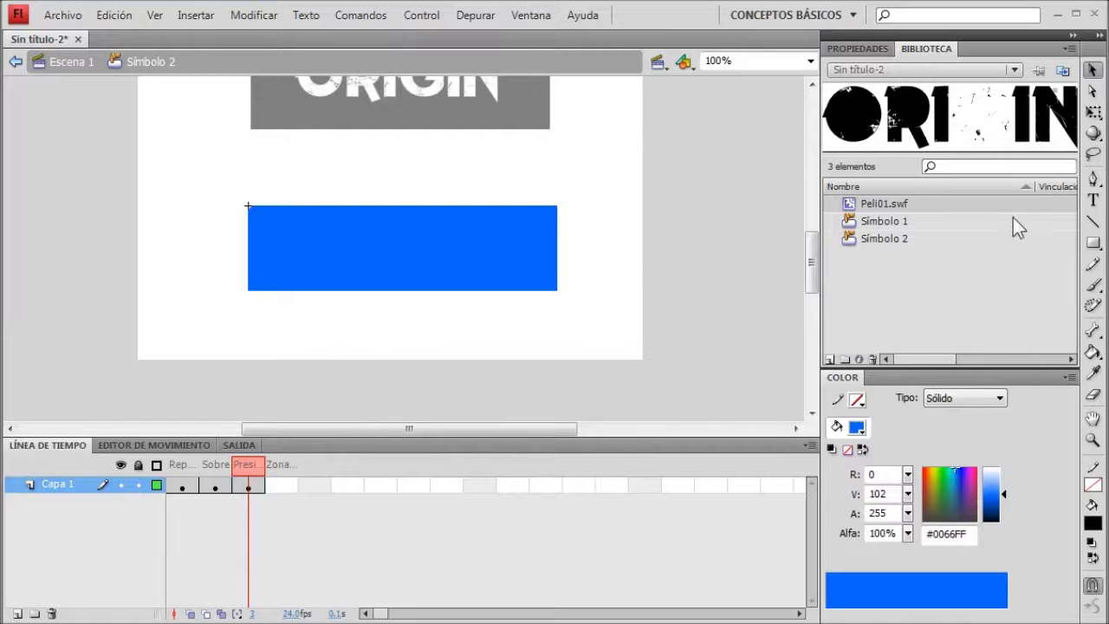
Step: Add the text "PRESENTA" to the Presionado frame and centre it on the blue rectangle
{"action": "left_click", "coordinate": [1092, 200]}
{"action": "left_click", "coordinate": [404, 250]}
{"action": "type", "text": "PRESENTA"}
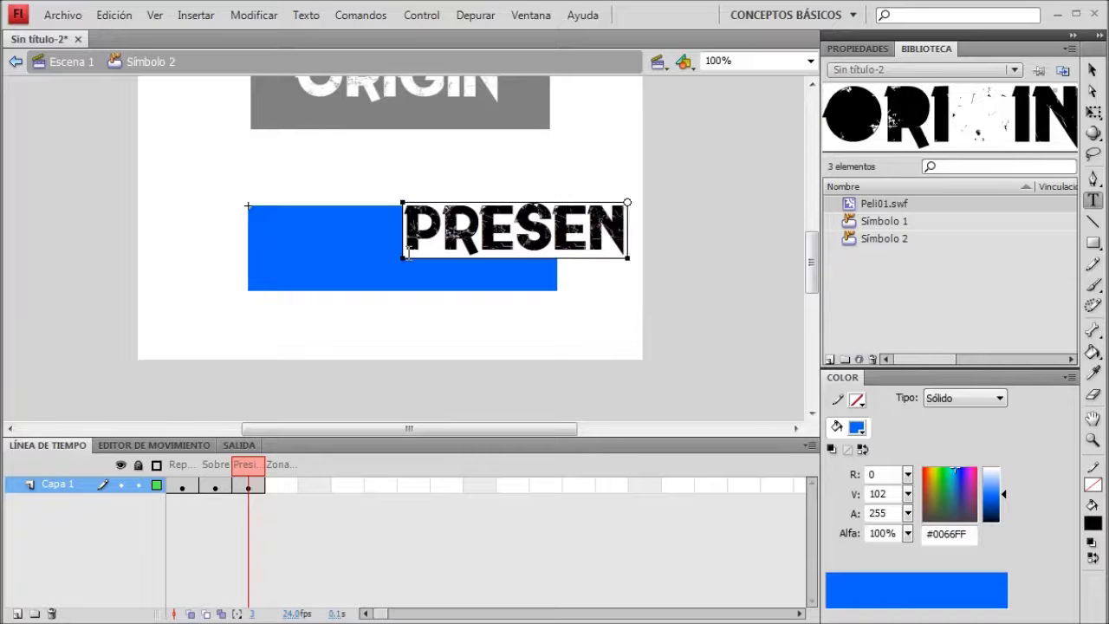
{"action": "left_click", "coordinate": [1092, 70]}
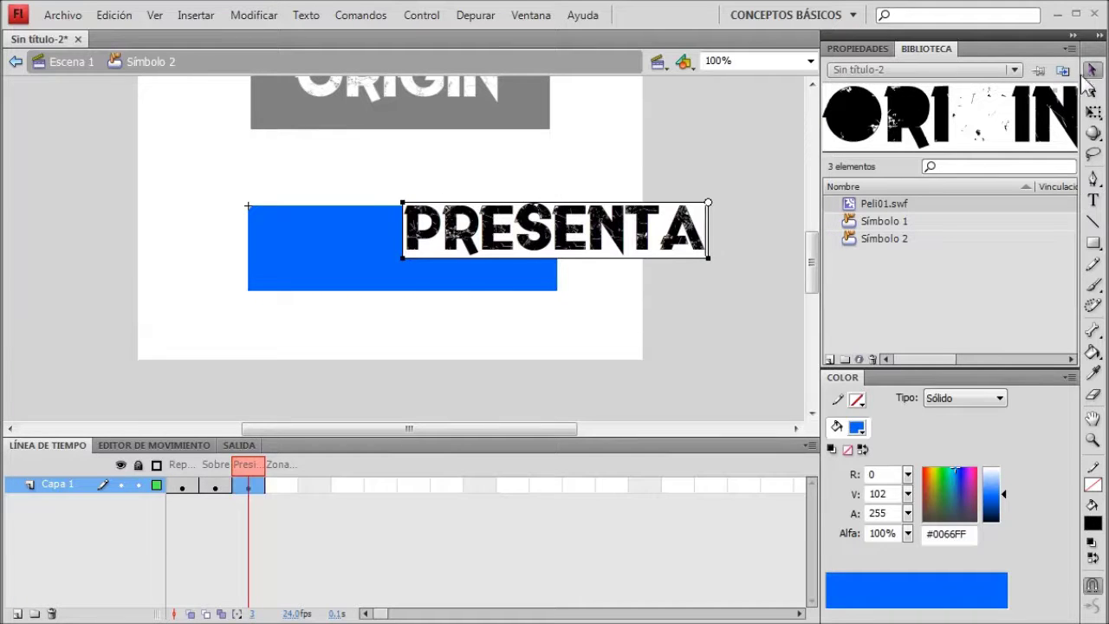
{"action": "left_click_drag", "start_coordinate": [642, 241], "coordinate": [486, 262]}
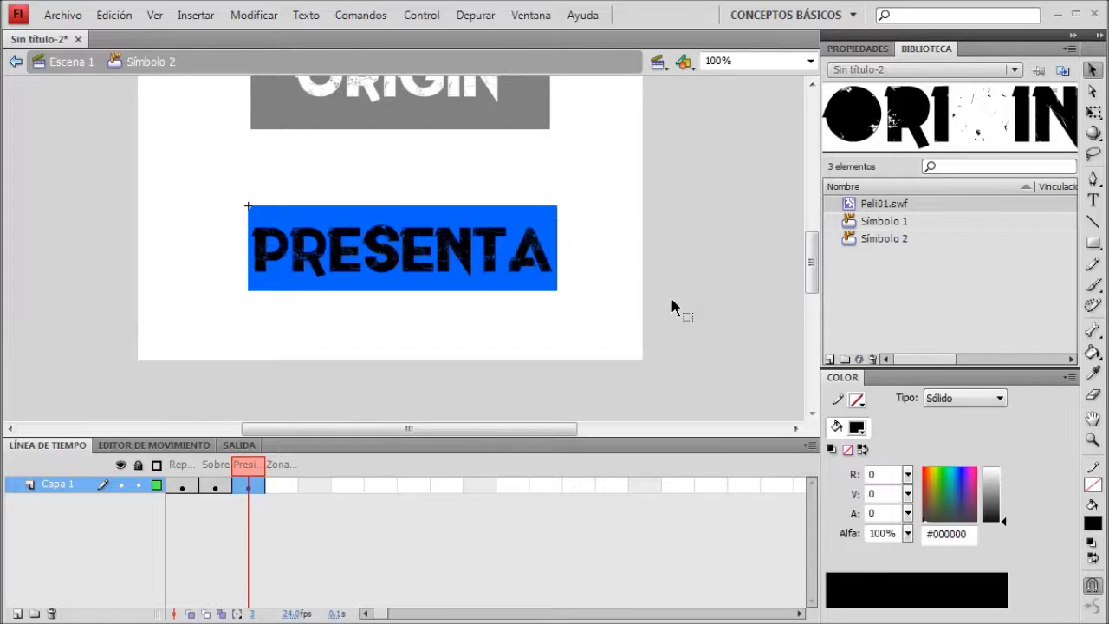
{"action": "left_click", "coordinate": [689, 293]}
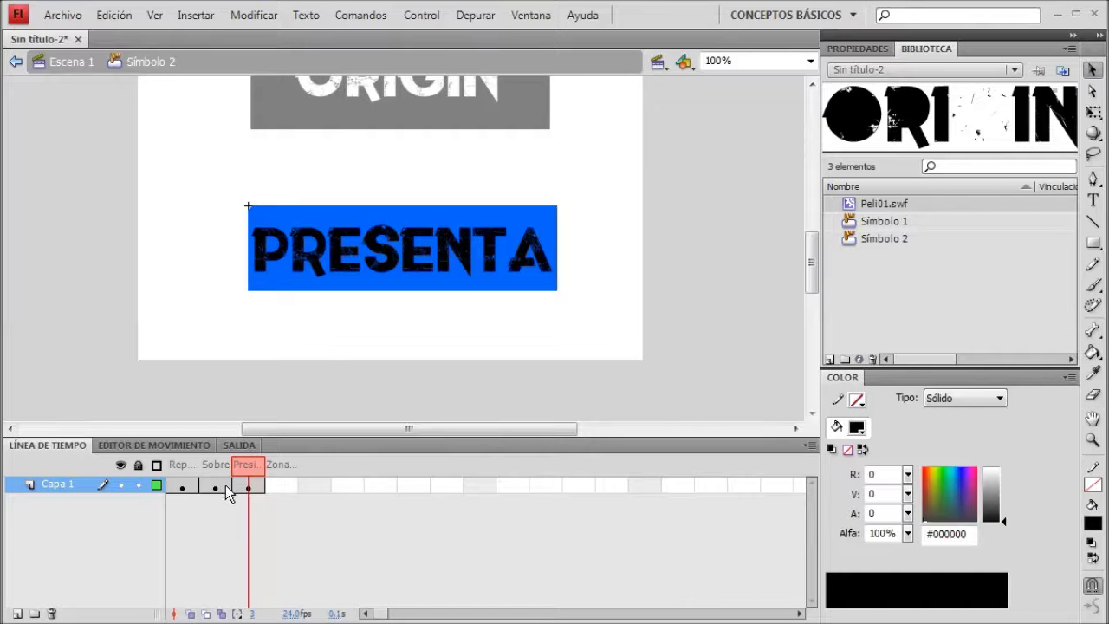
Step: Review the contents of the blue button's Presionado, Sobre and Reposo frames
{"action": "left_click", "coordinate": [260, 488]}
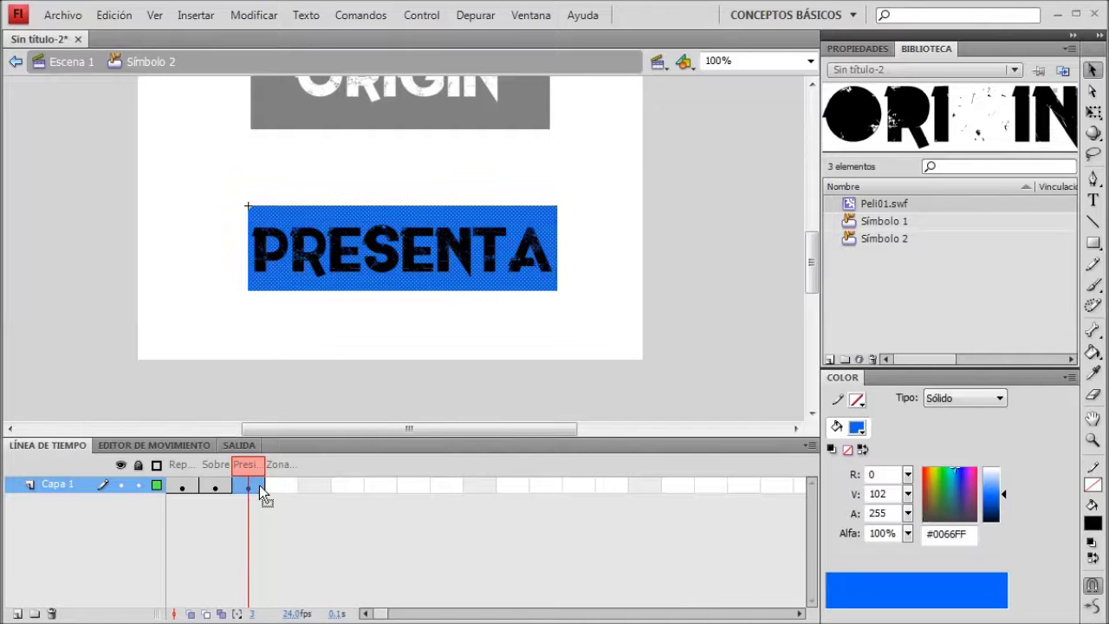
{"action": "left_click", "coordinate": [219, 487]}
{"action": "left_click", "coordinate": [181, 488]}
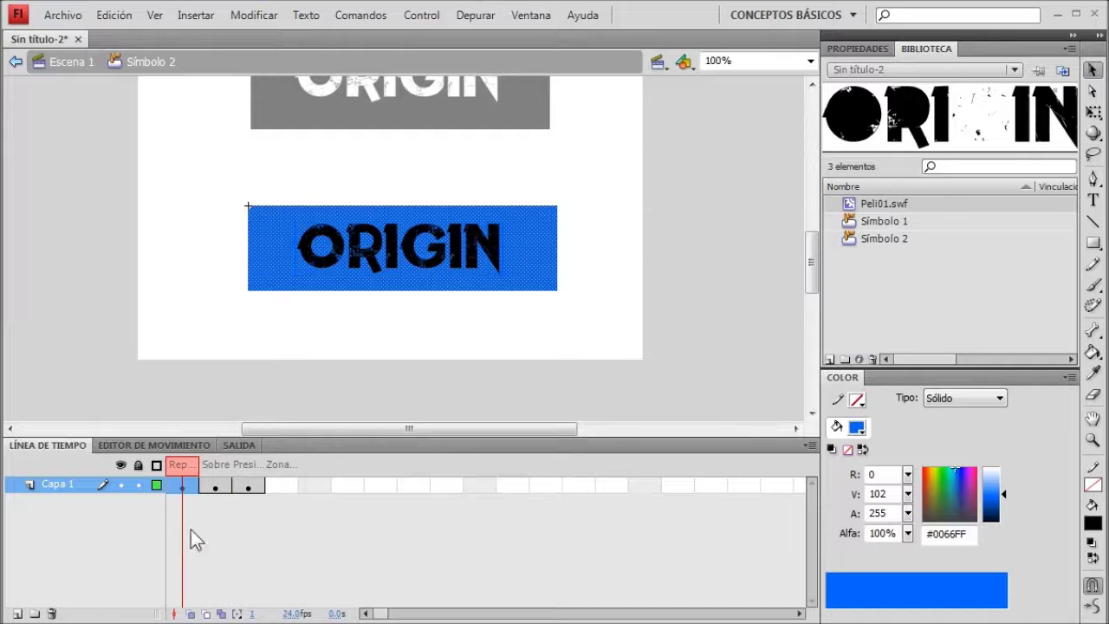
{"action": "left_click", "coordinate": [725, 305]}
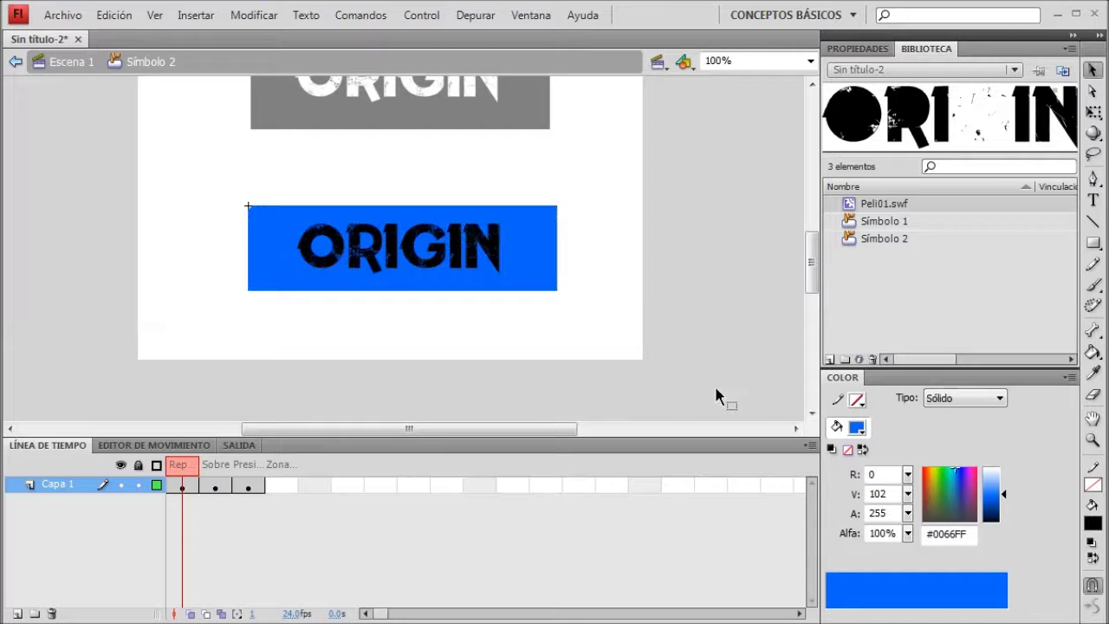
Step: Return to Escena 1 and test the movie, checking the blue button's rollover animation
{"action": "left_click", "coordinate": [68, 62]}
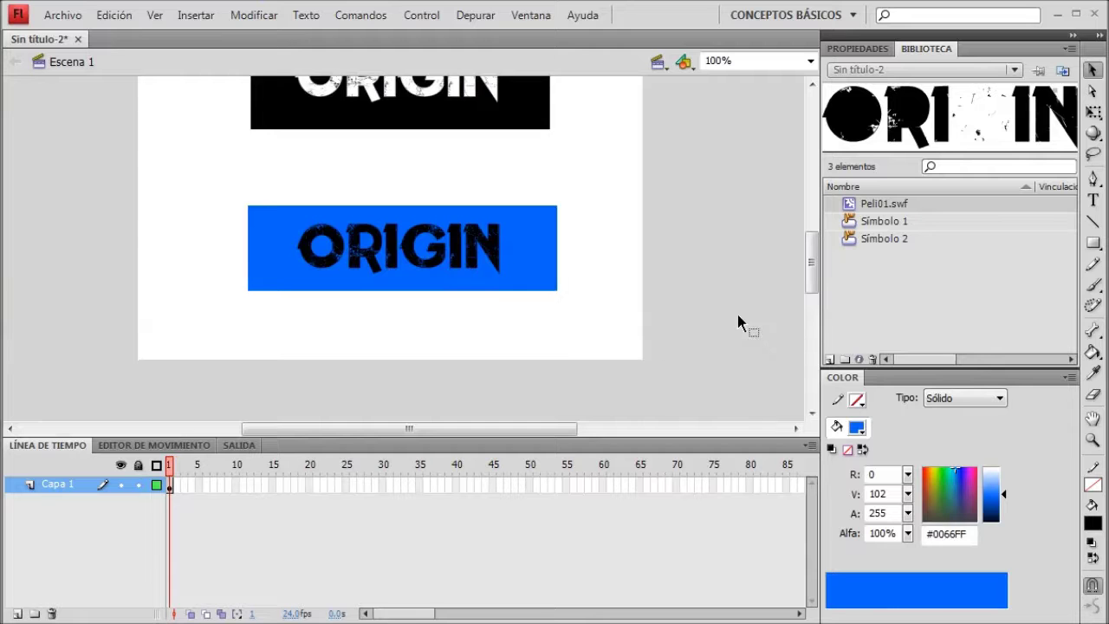
{"action": "key", "text": "ctrl+Return"}
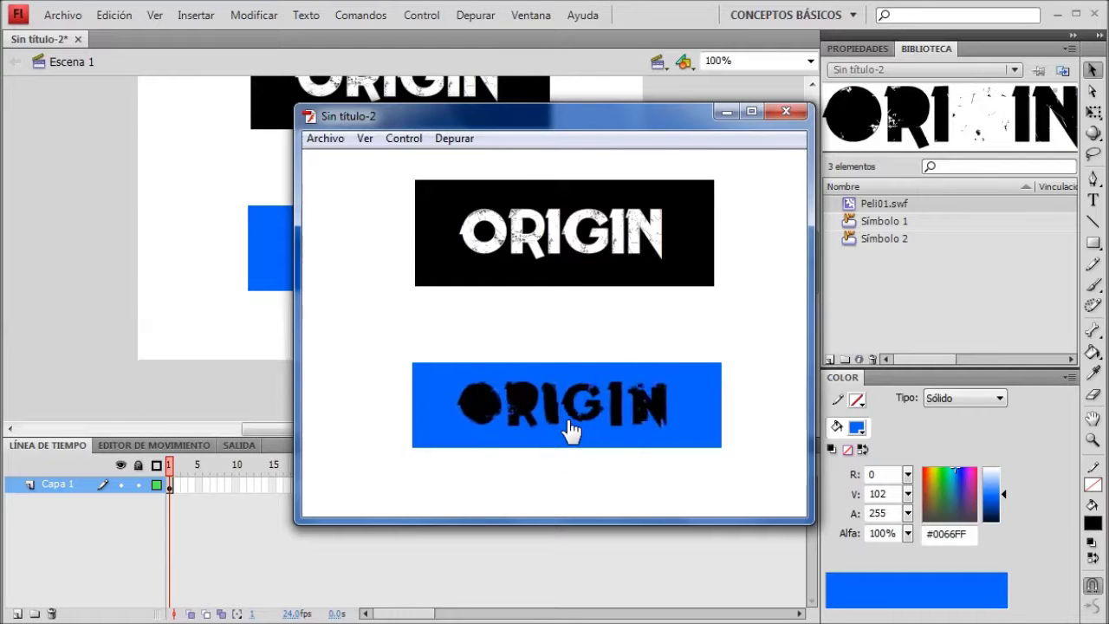
{"action": "left_click", "coordinate": [786, 112]}
Step: Open the Peli01.swf clip from the blue button's Sobre frame for editing and play its timeline from frame 1
{"action": "double_click", "coordinate": [520, 282]}
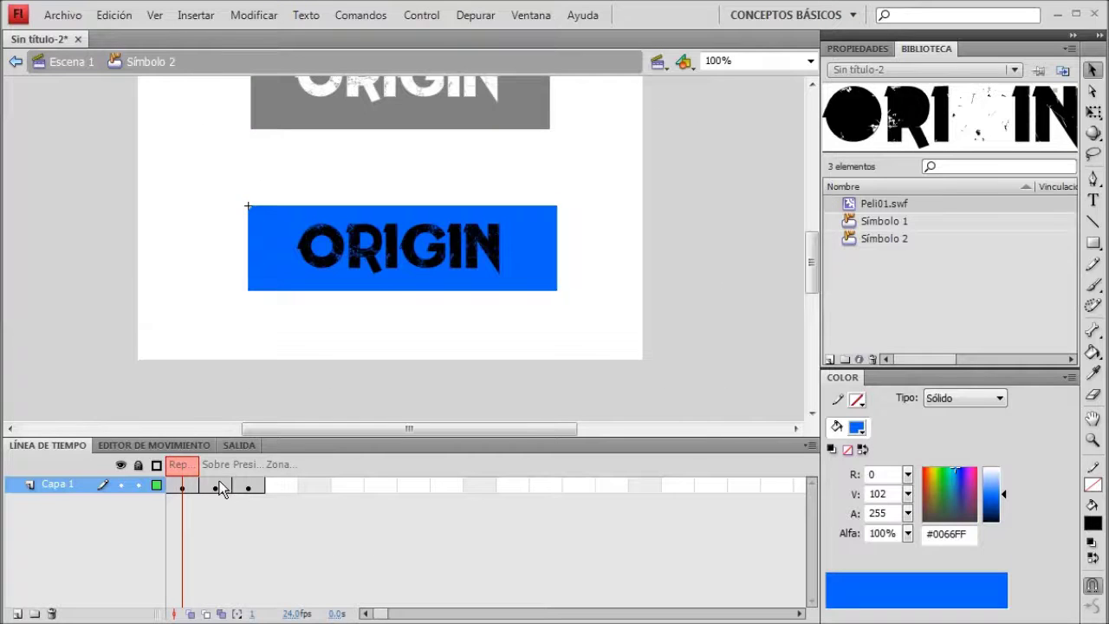
{"action": "left_click", "coordinate": [218, 485]}
{"action": "left_click", "coordinate": [649, 280]}
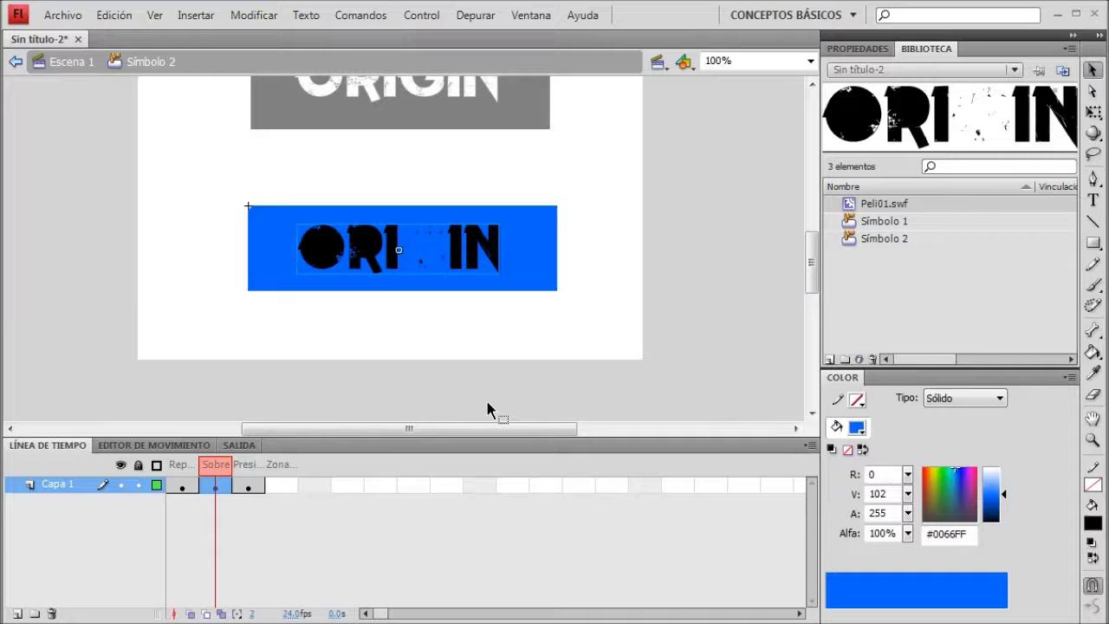
{"action": "left_click", "coordinate": [490, 251]}
{"action": "double_click", "coordinate": [489, 251]}
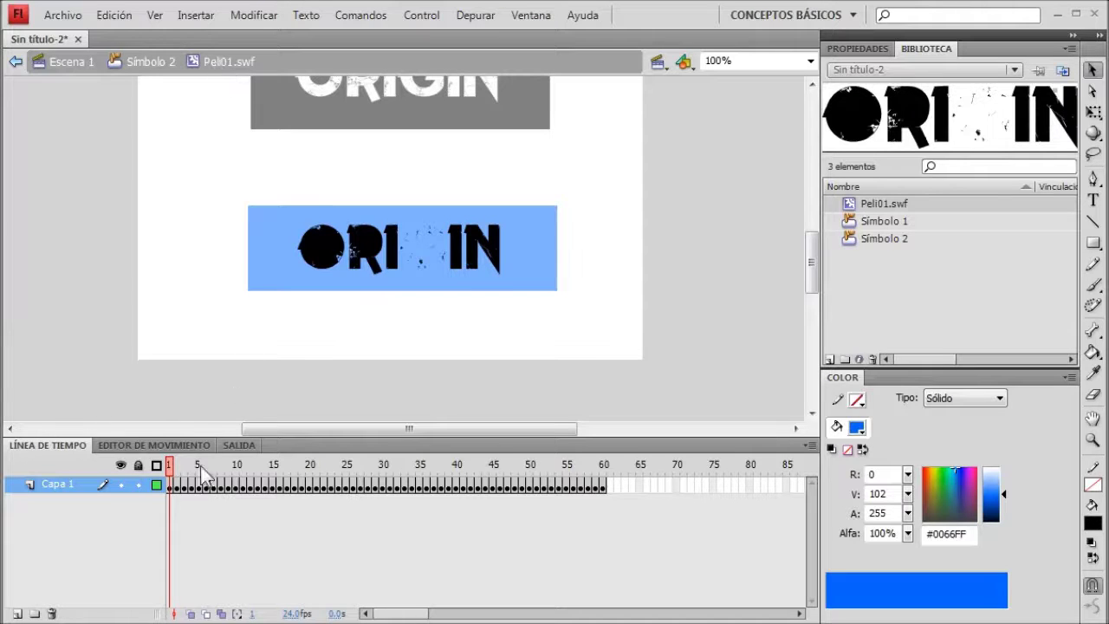
{"action": "left_click", "coordinate": [168, 487]}
{"action": "key", "text": "Return"}
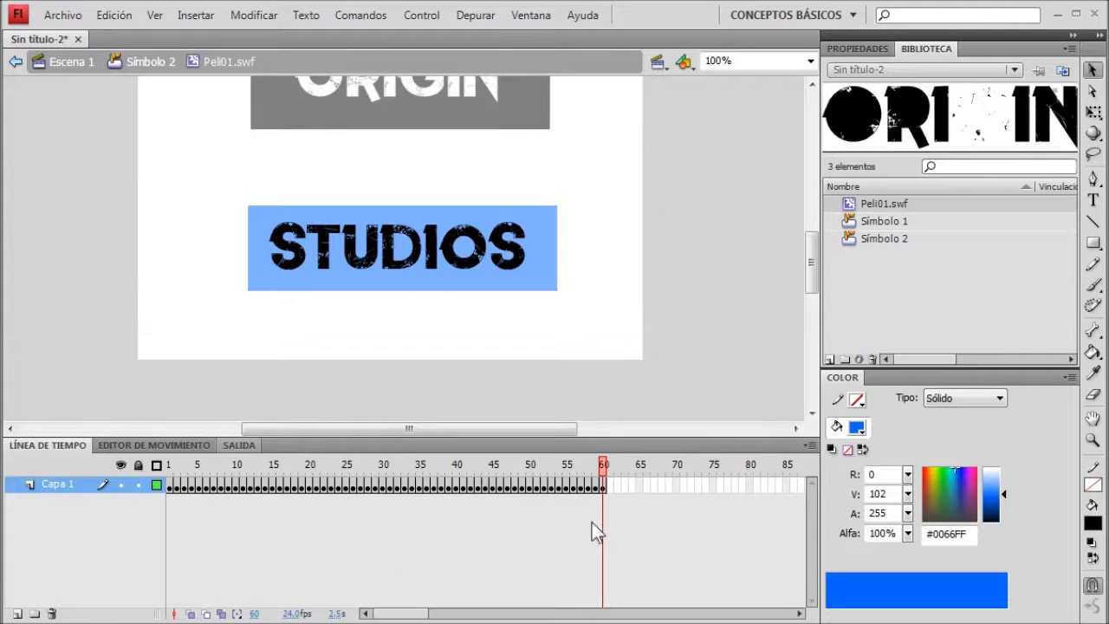
Step: Add the action stop(); to the last frame, 60, of the Peli01.swf clip
{"action": "left_click", "coordinate": [537, 486]}
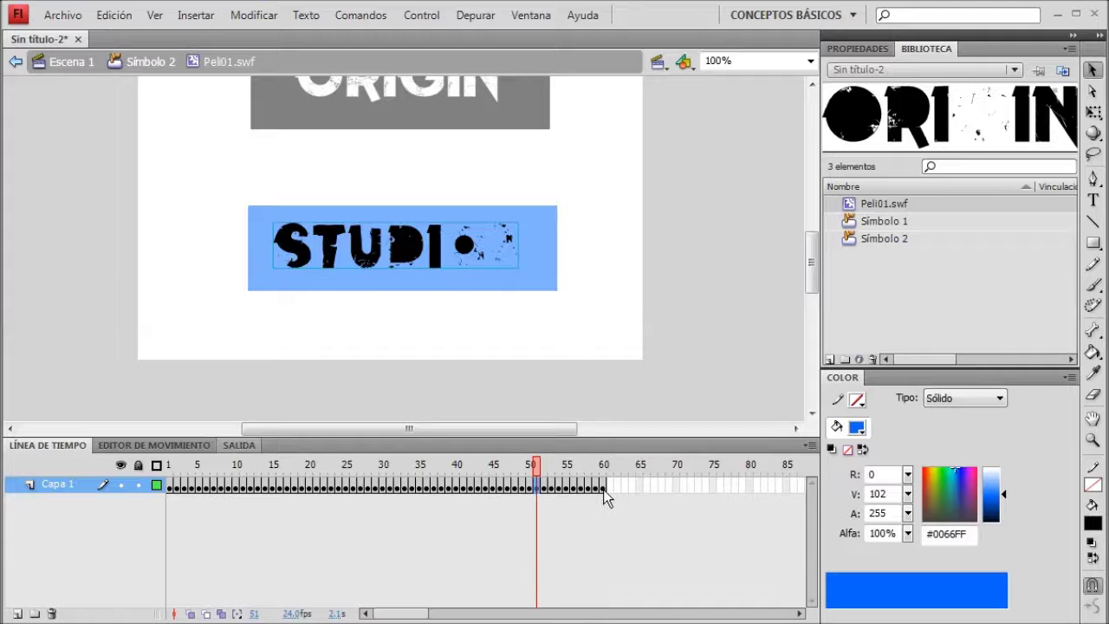
{"action": "left_click", "coordinate": [603, 487]}
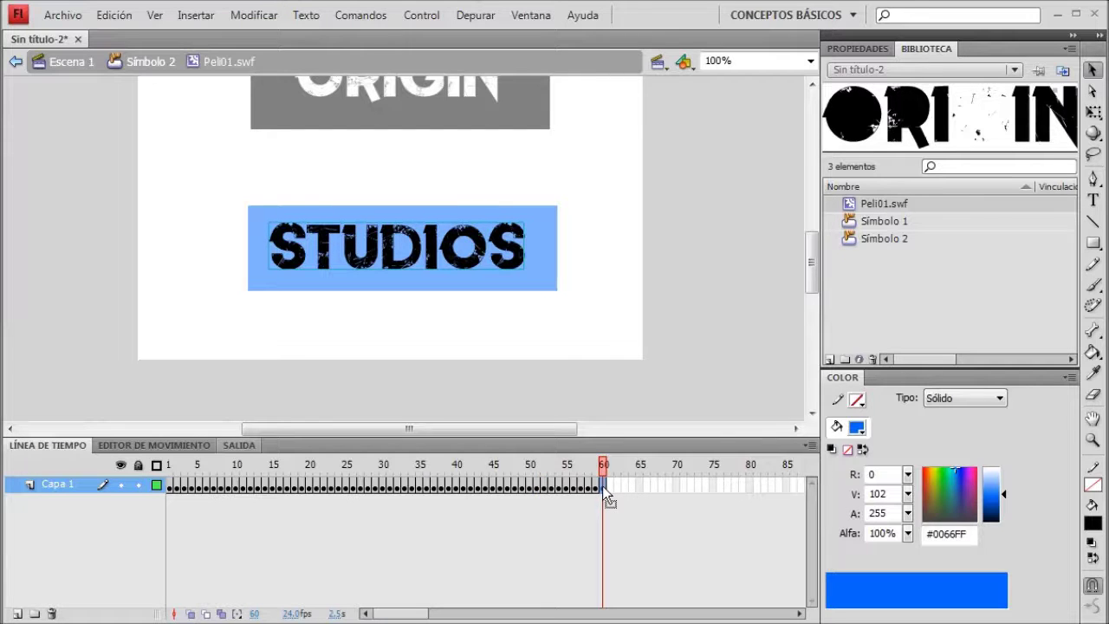
{"action": "right_click", "coordinate": [603, 487]}
{"action": "left_click", "coordinate": [658, 474]}
{"action": "type", "text": "stop"}
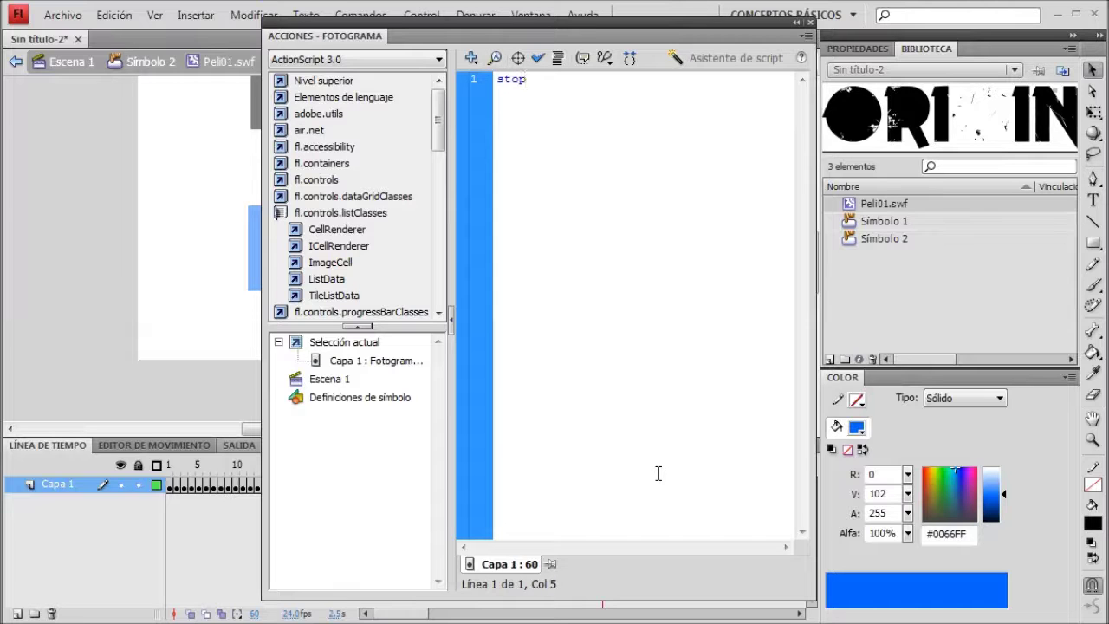
{"action": "type", "text": "();"}
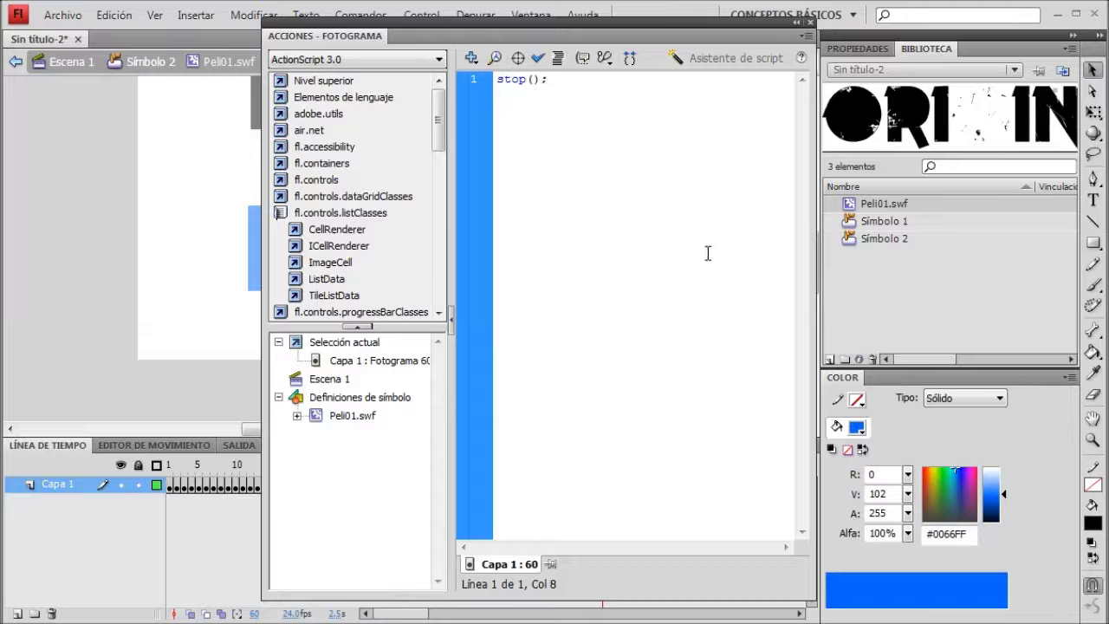
{"action": "left_click", "coordinate": [809, 23]}
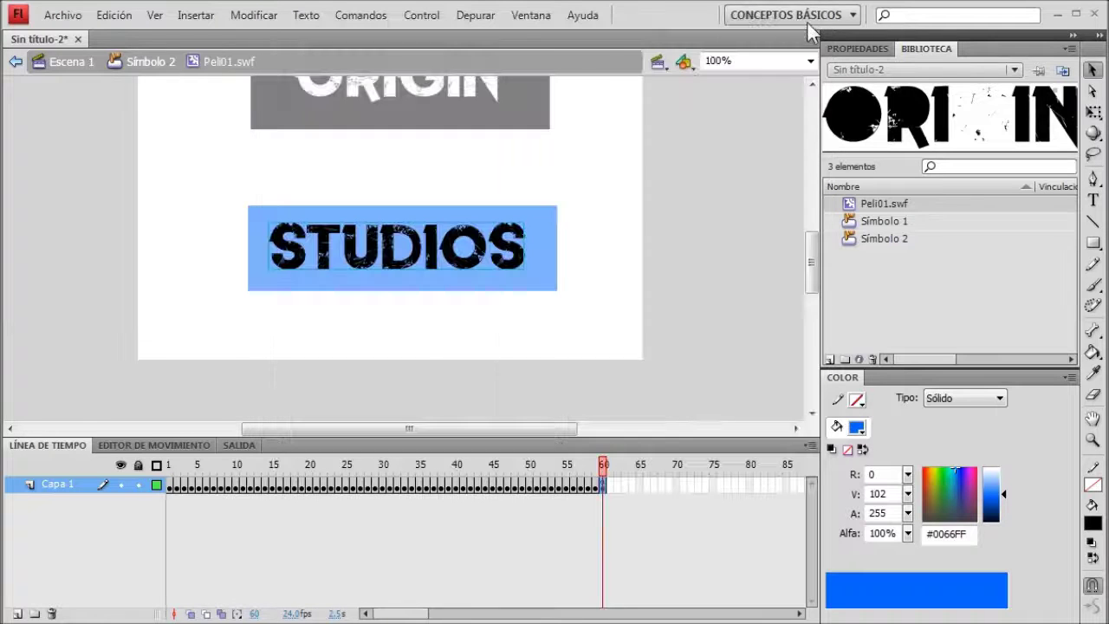
Step: Return to the main scene and test the movie, checking the blue button's rollover and pressed states
{"action": "double_click", "coordinate": [706, 244]}
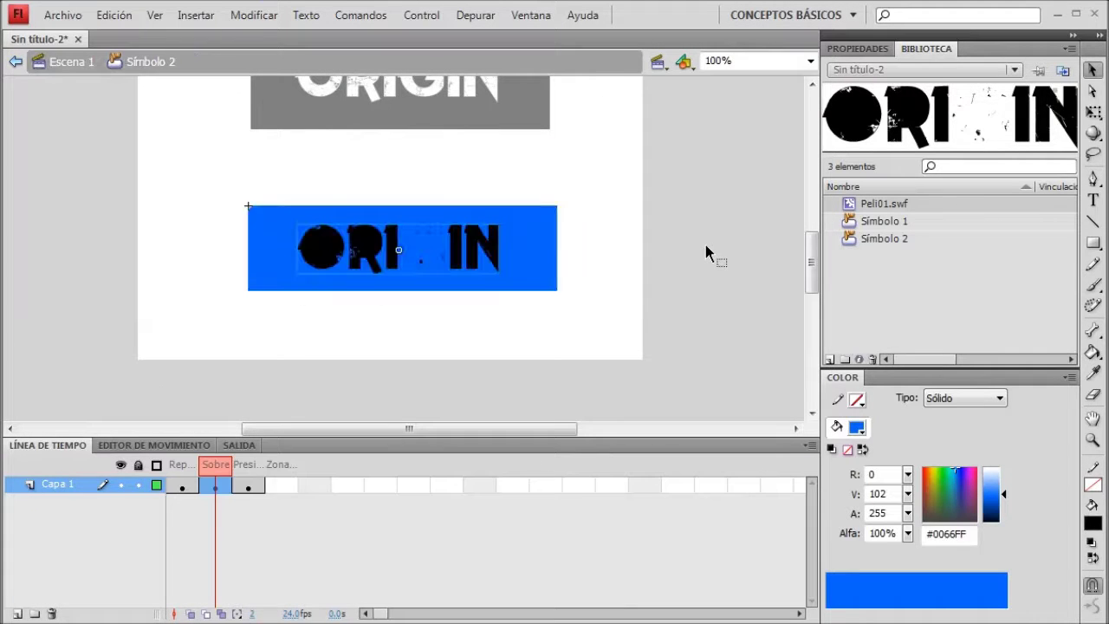
{"action": "double_click", "coordinate": [705, 245]}
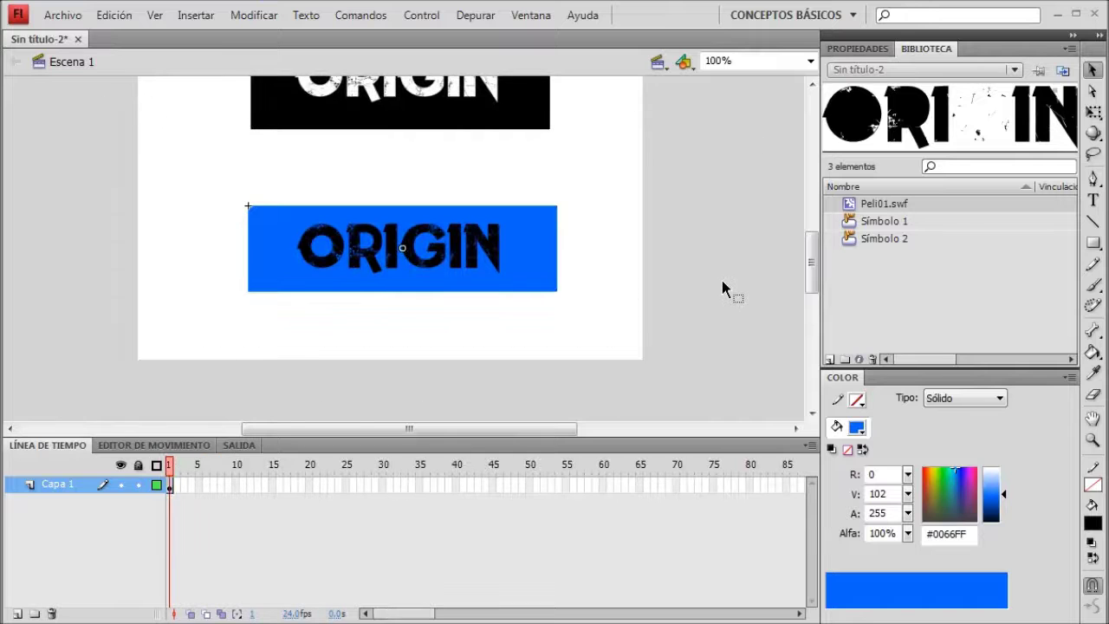
{"action": "key", "text": "ctrl+Return"}
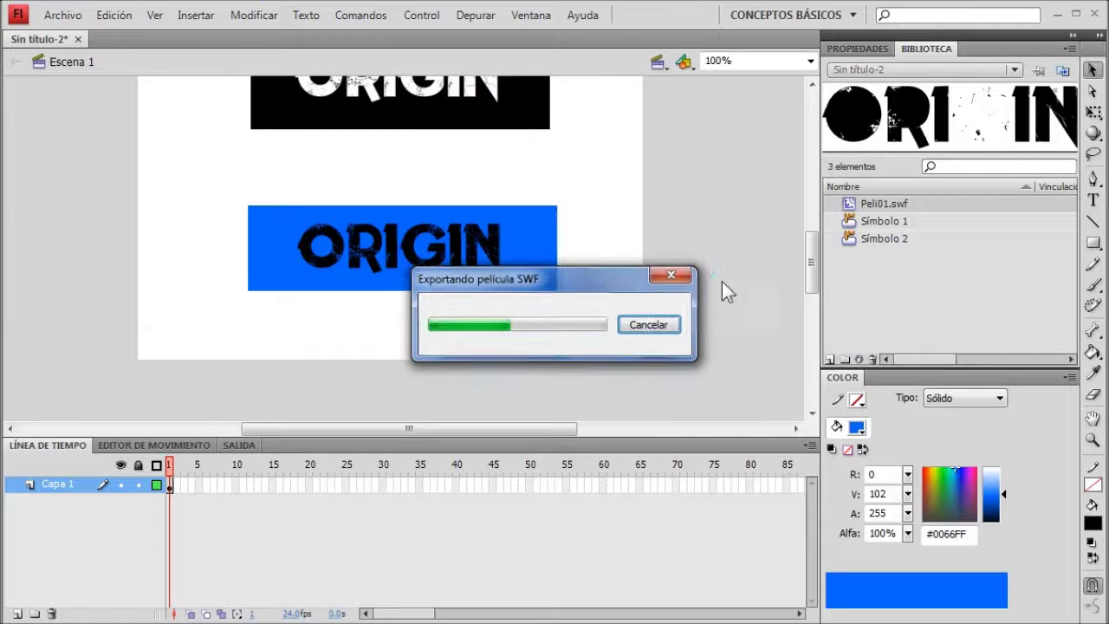
{"action": "left_click", "coordinate": [611, 241]}
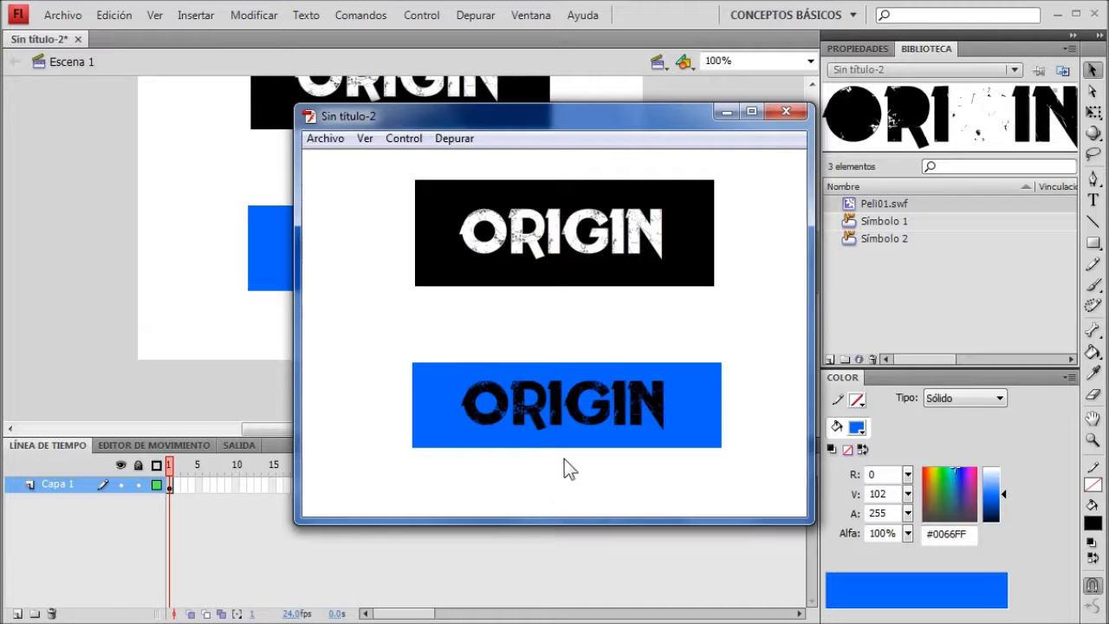
{"action": "mouse_move", "coordinate": [567, 440]}
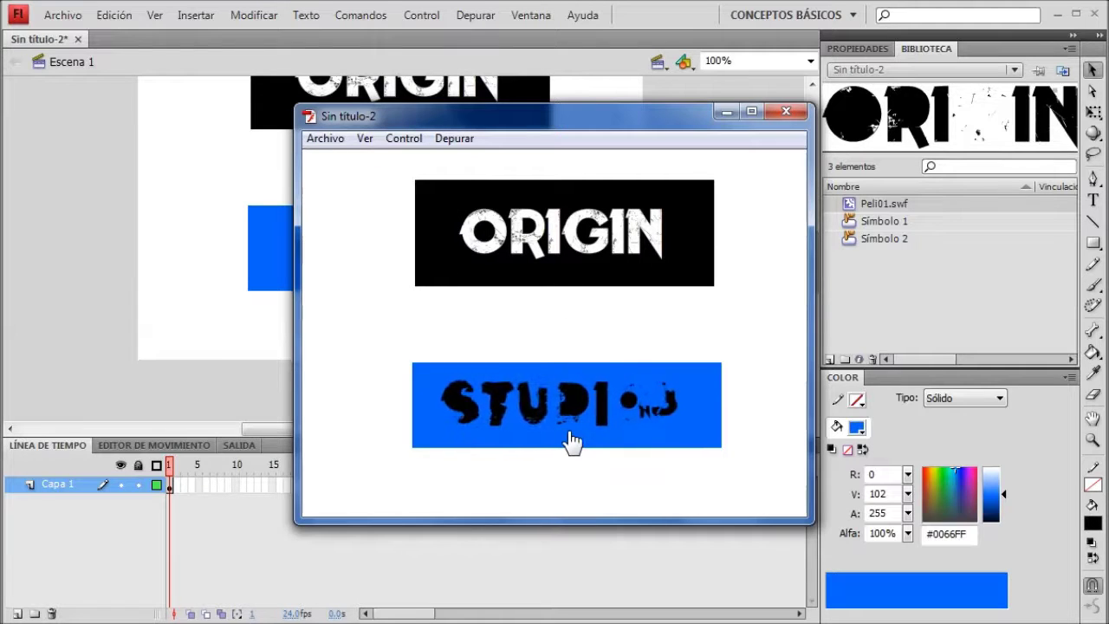
{"action": "left_click", "coordinate": [572, 440]}
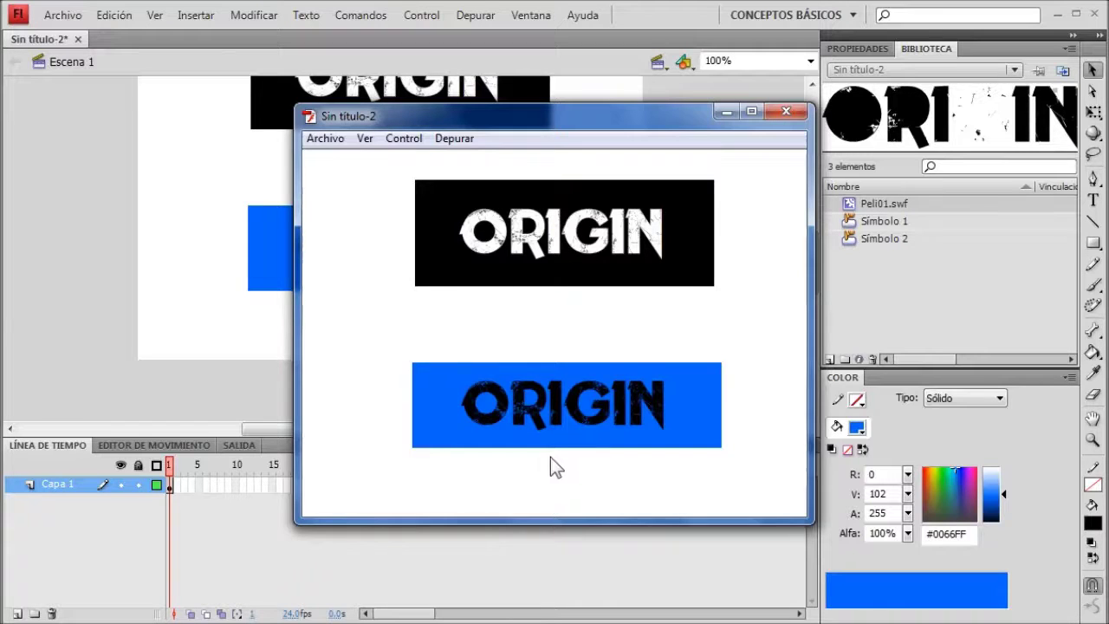
{"action": "mouse_move", "coordinate": [549, 448]}
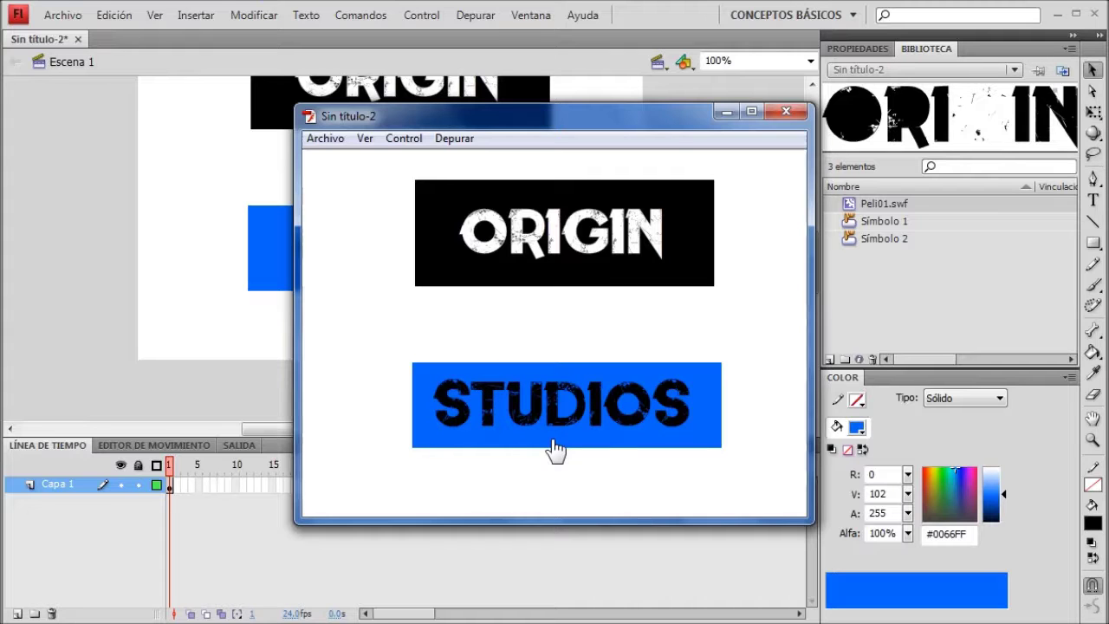
{"action": "left_click", "coordinate": [554, 448]}
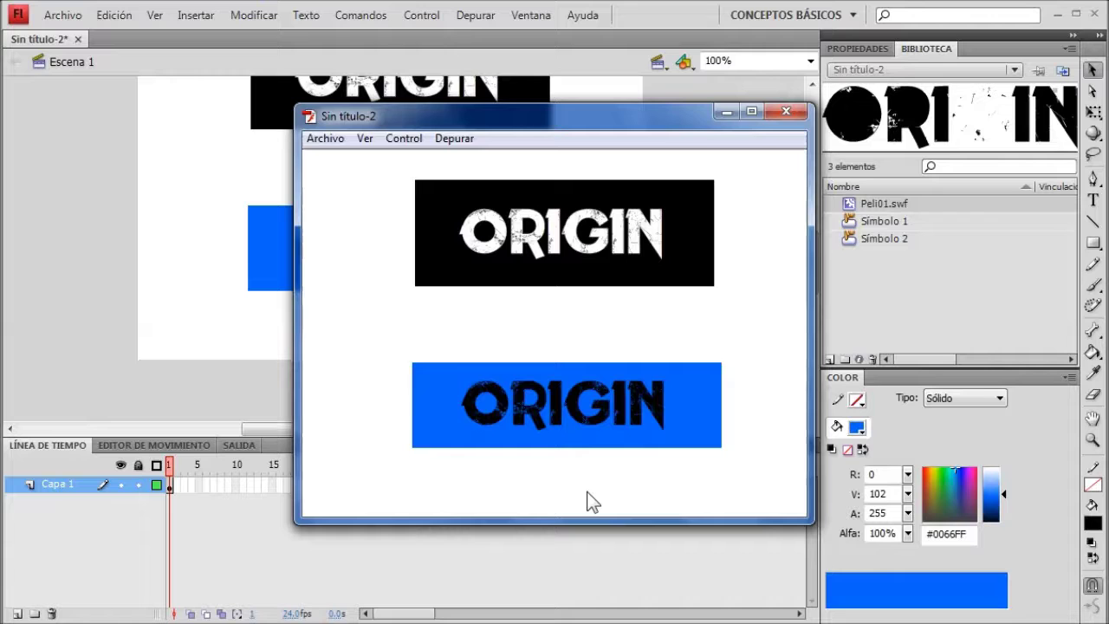
{"action": "left_click", "coordinate": [787, 115]}
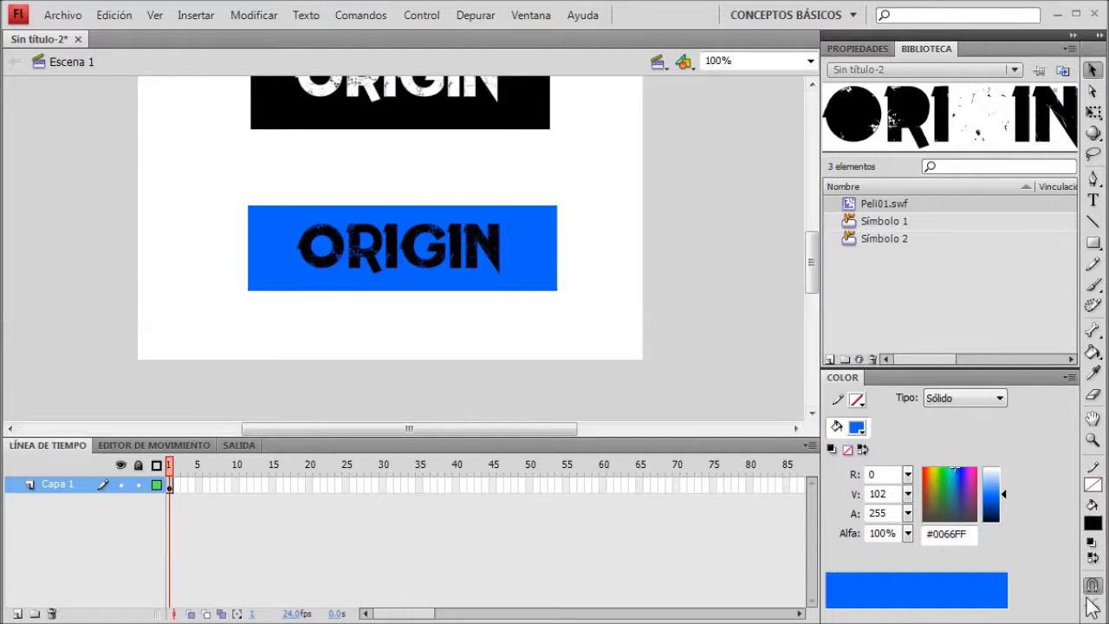
Step: Save the document to the desktop as Flash13 in Flash CS4 format
{"action": "left_click", "coordinate": [62, 15]}
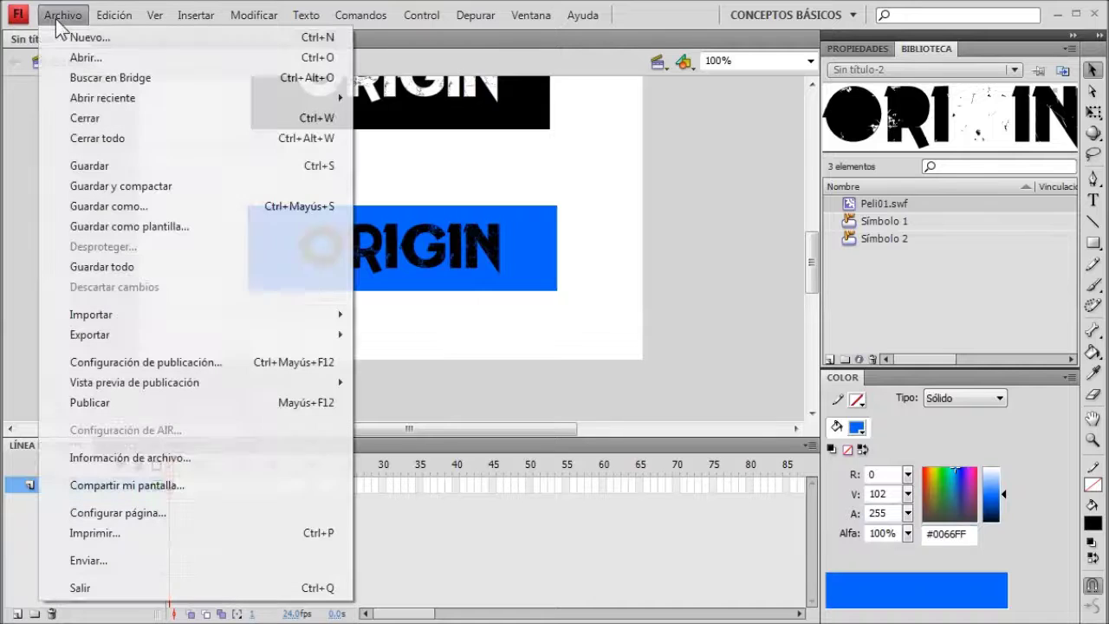
{"action": "left_click", "coordinate": [128, 208]}
{"action": "type", "text": "Flash13"}
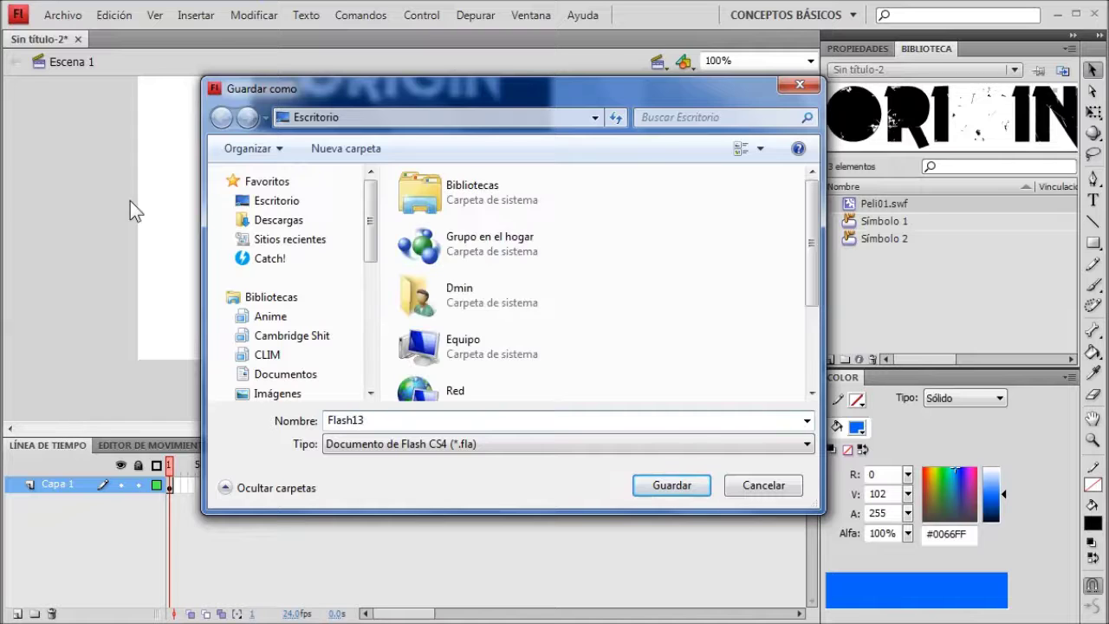
{"action": "key", "text": "Return"}
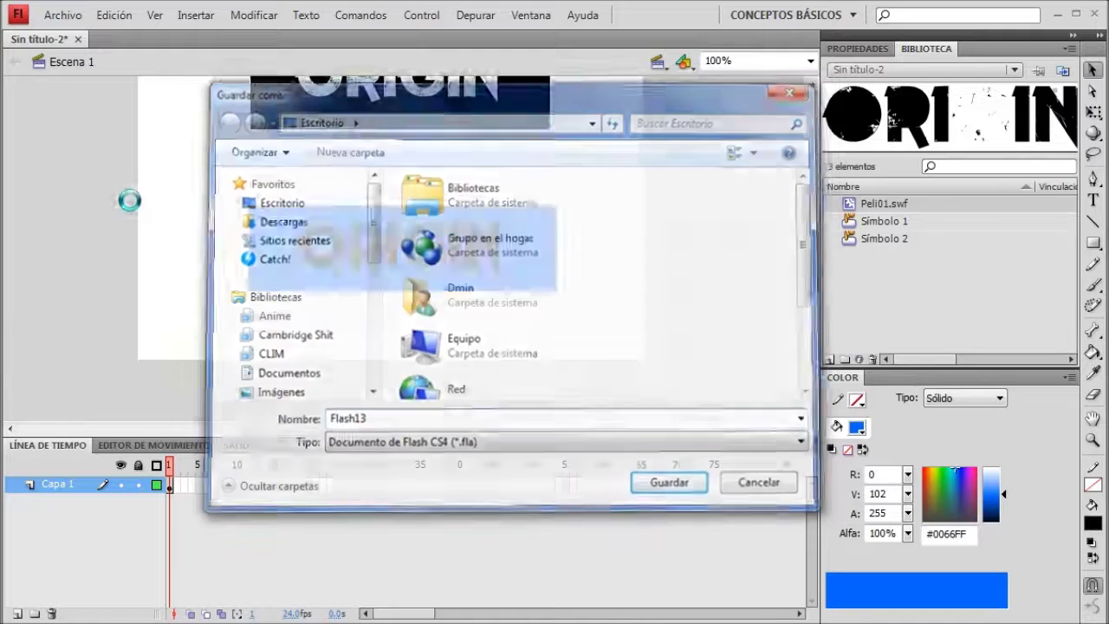